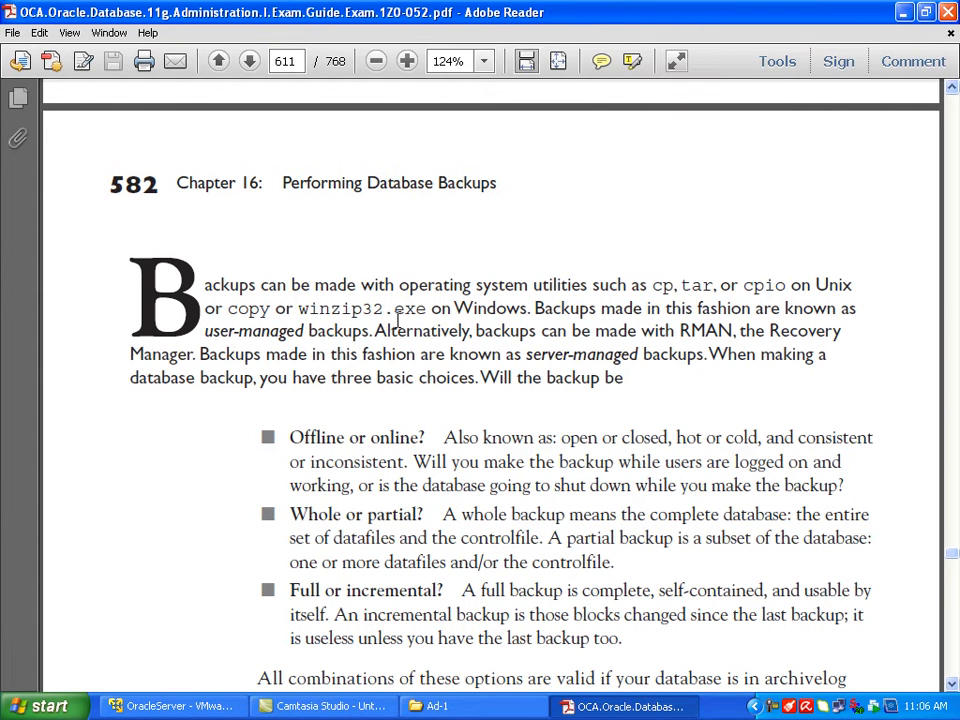
Step: Review the Chapter 16 introduction, marking the cp utility, RMAN and the phrase "server-managed backups" in the text
double_click(662, 284)
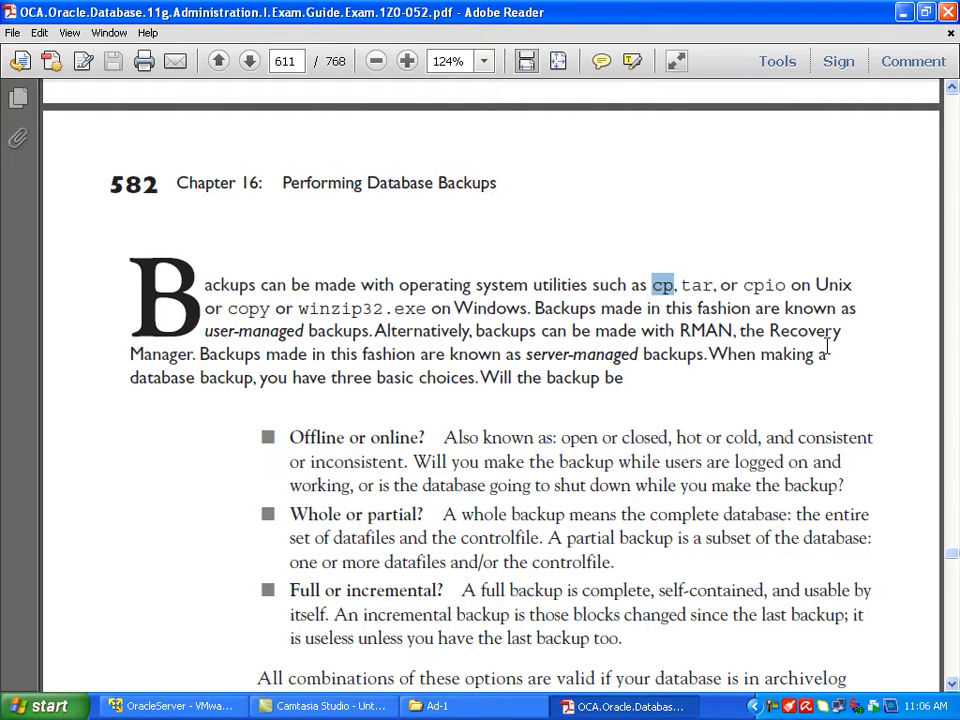
double_click(684, 332)
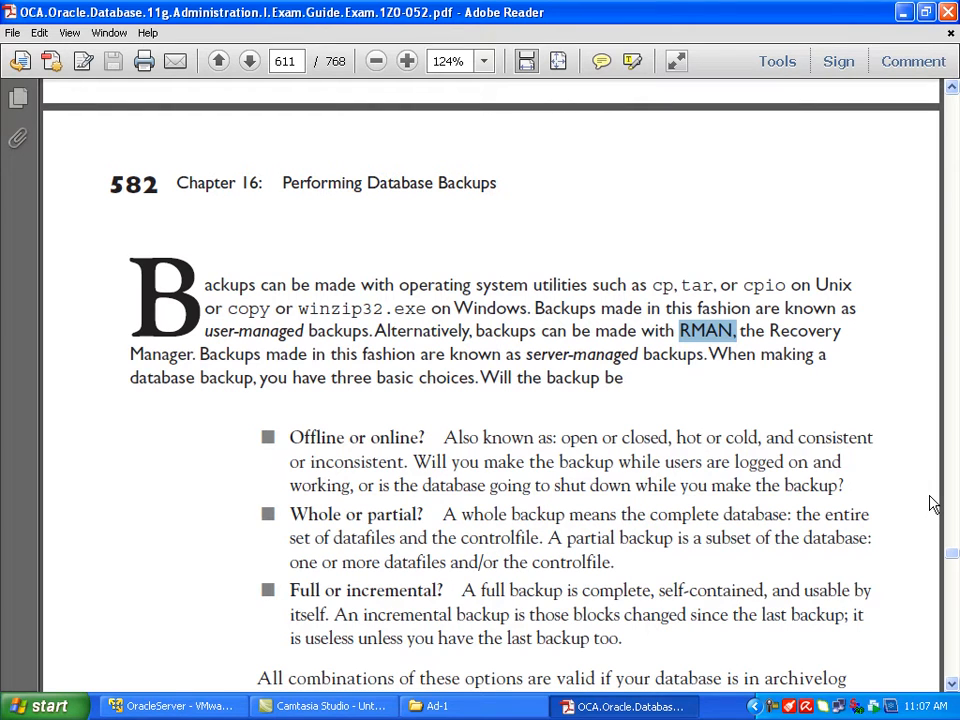
drag(525, 354, 704, 354)
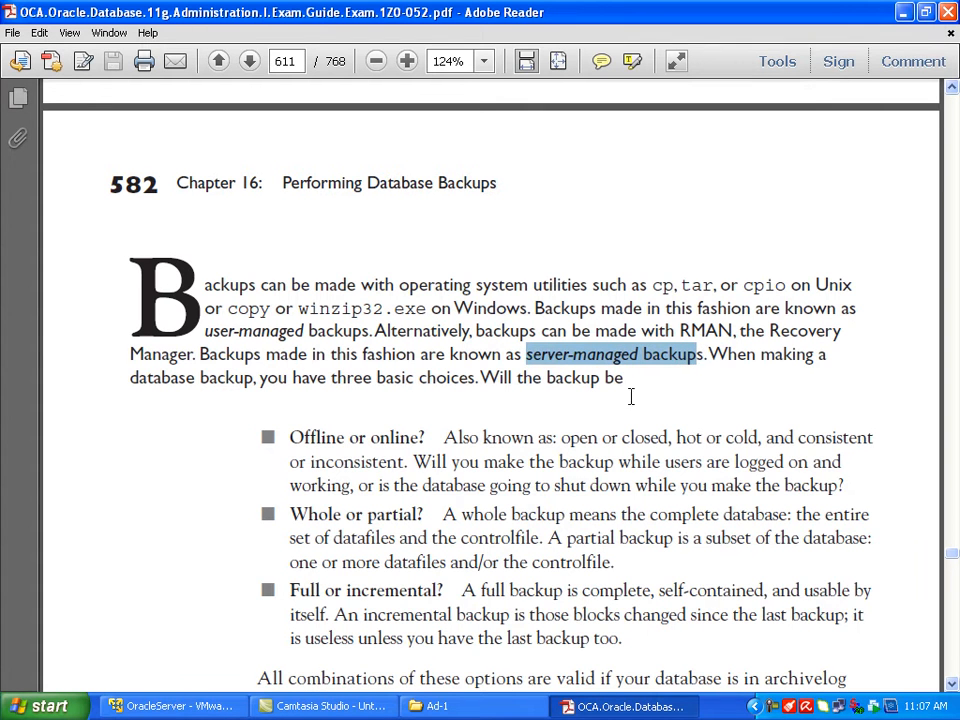
Step: Examine the "Offline or online?" backup choice, marking the terms offline, cold and online
scroll(787, 330, down, 3)
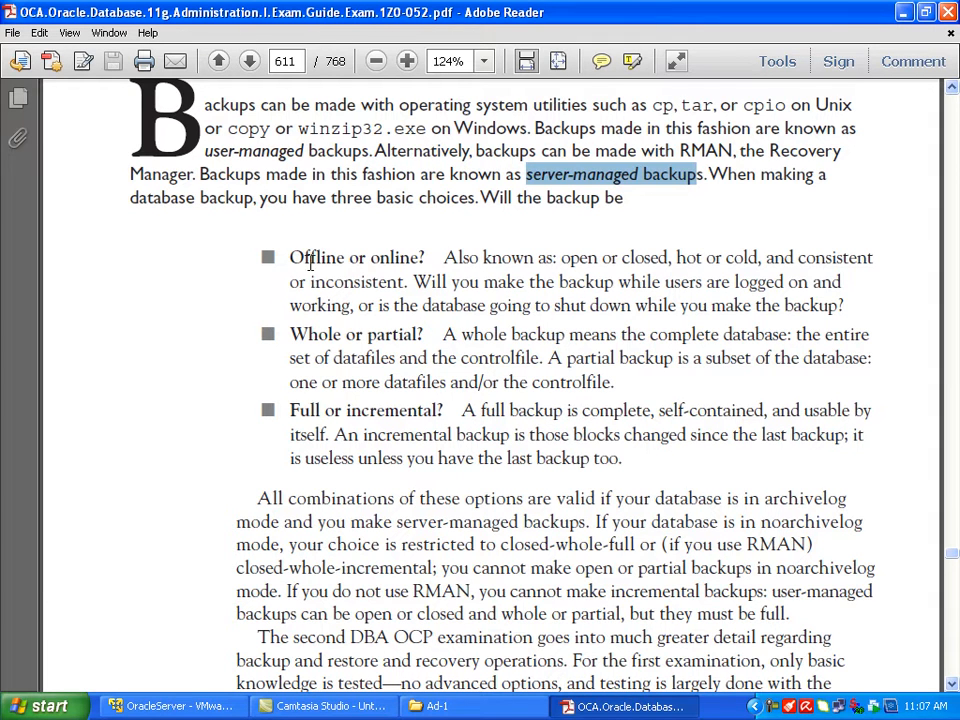
drag(289, 257, 417, 257)
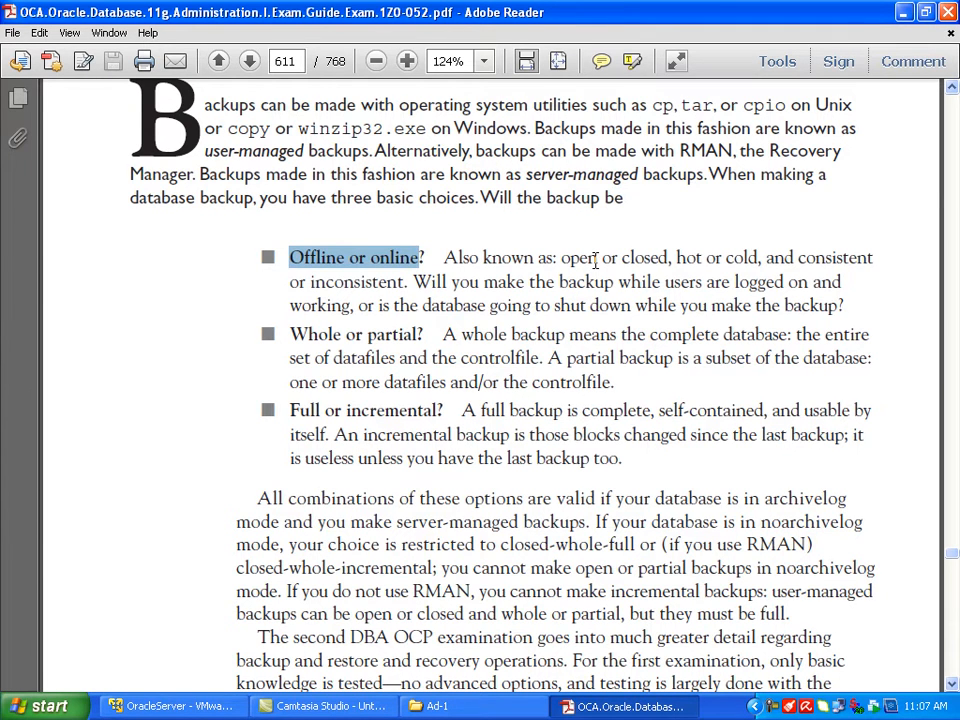
scroll(595, 260, up, 1)
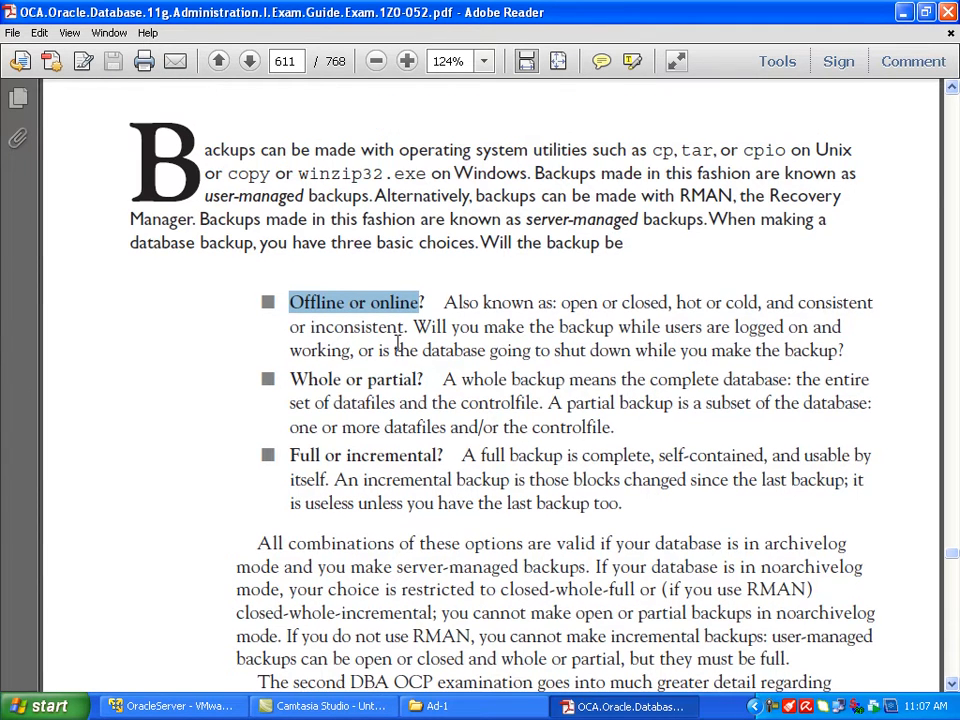
double_click(302, 304)
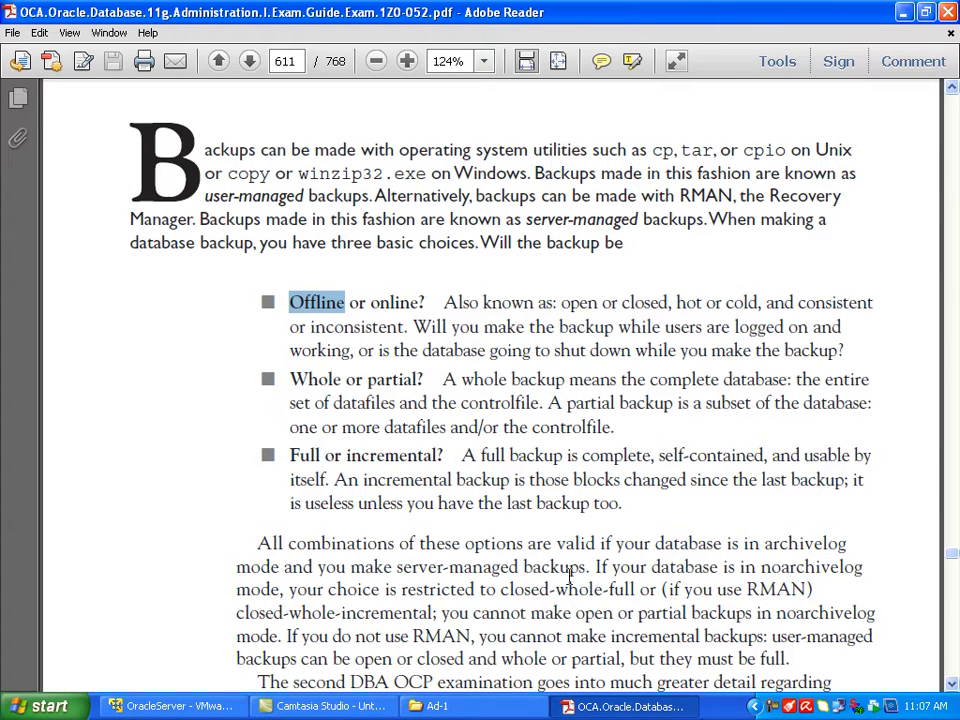
click(385, 302)
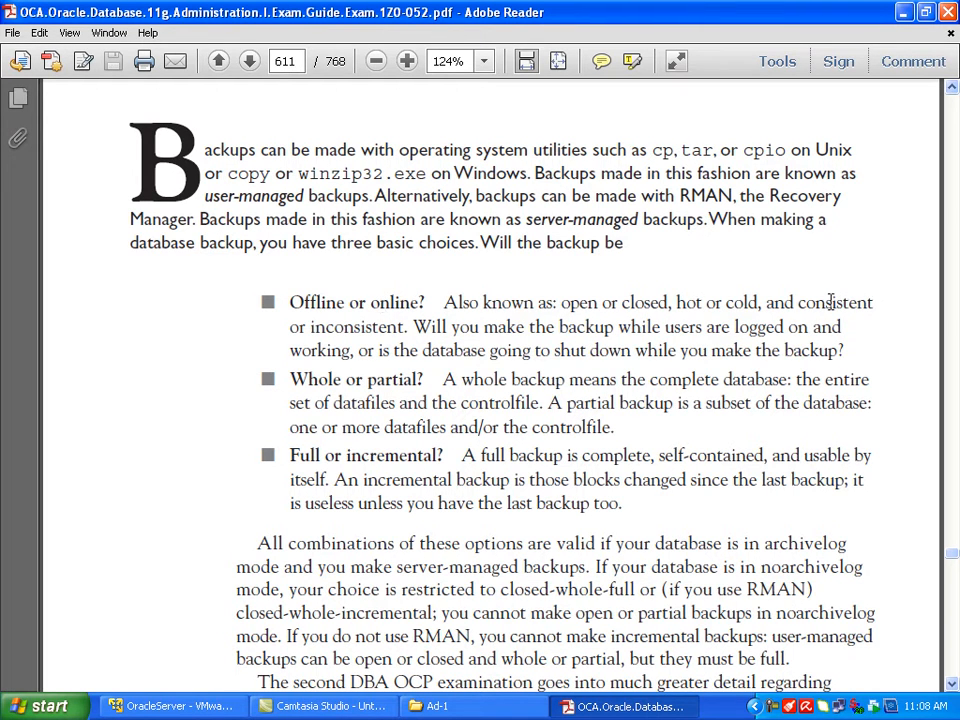
click(831, 302)
double_click(300, 303)
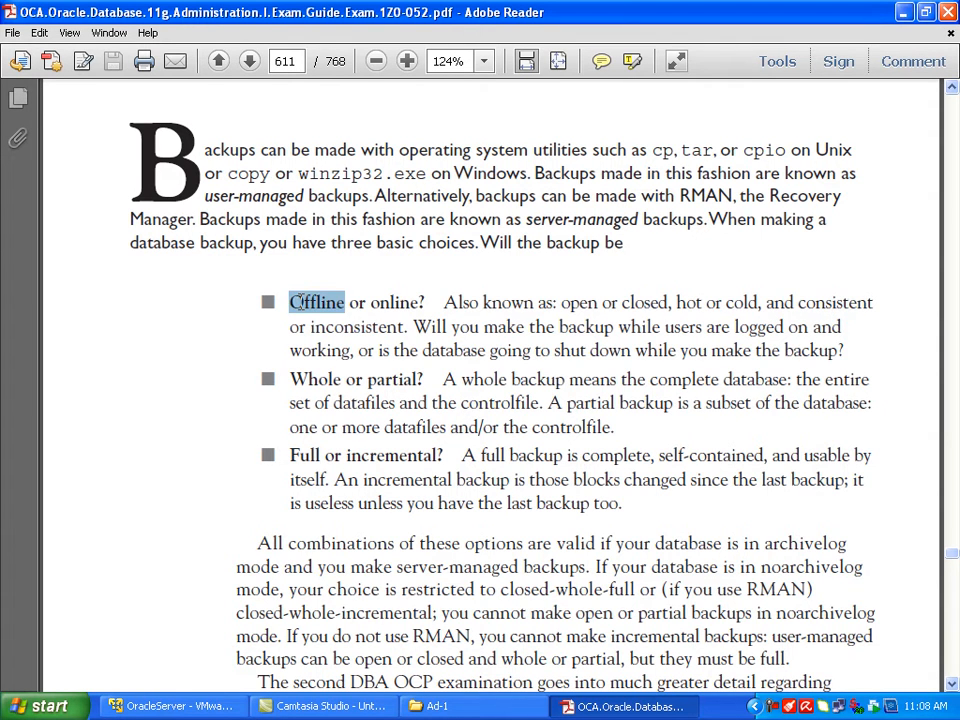
double_click(738, 304)
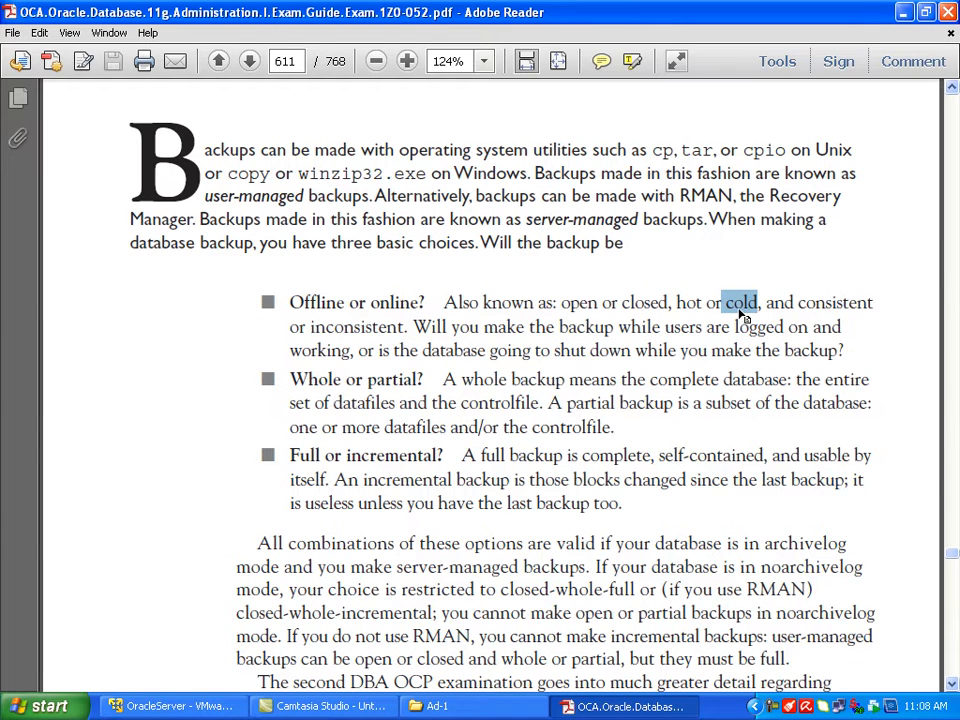
double_click(393, 302)
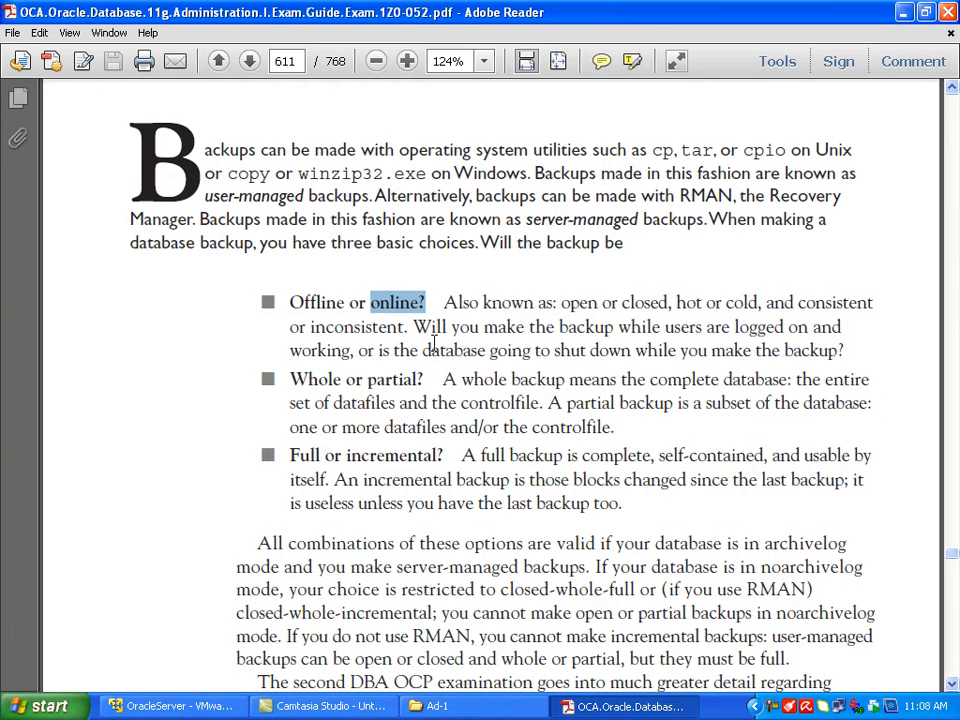
Step: Examine the "Full or incremental?" backup choice, marking the words "Full" and "incremental"
scroll(432, 403, down, 3)
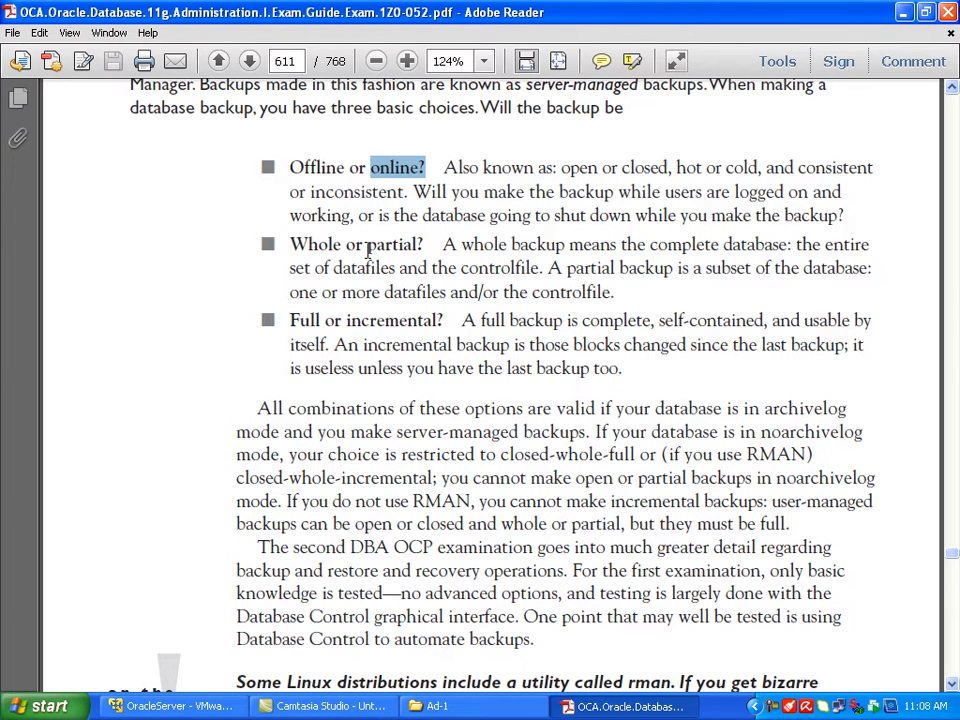
double_click(298, 320)
drag(346, 320, 437, 320)
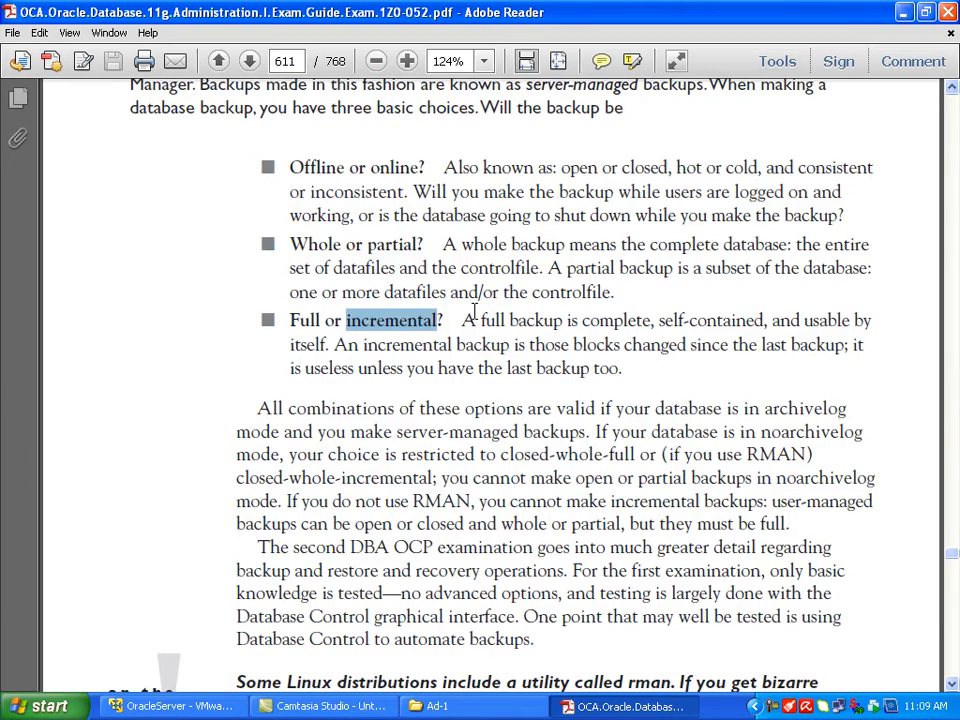
Step: Study the offline backup paragraph under Create Consistent Database Backups, marking its definition, alternative names and the conditions for datafile consistency
scroll(475, 310, down, 15)
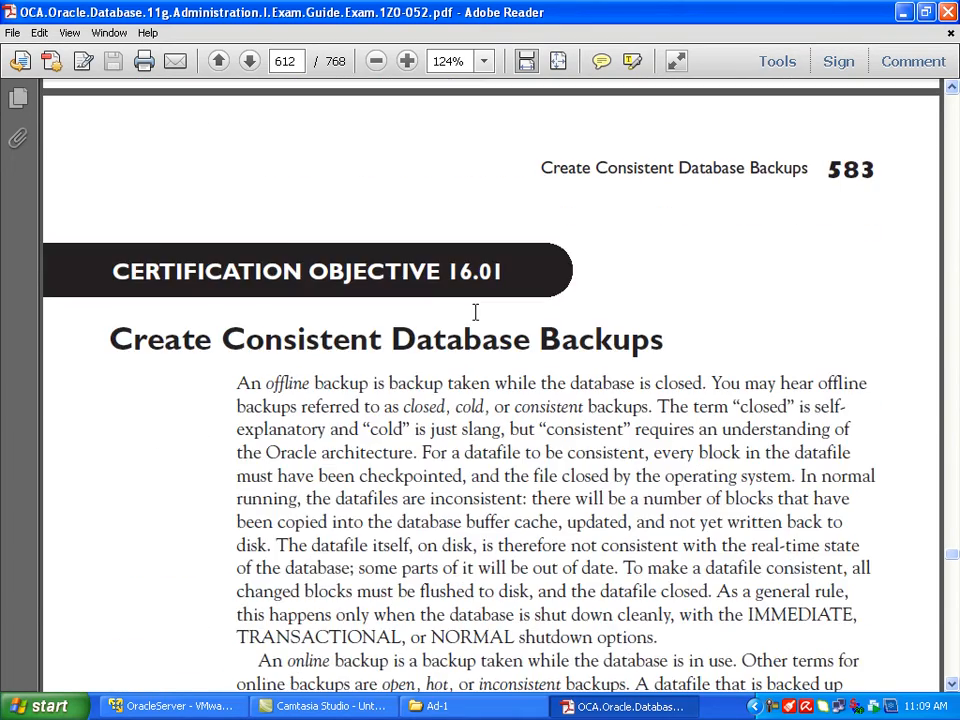
scroll(475, 312, down, 3)
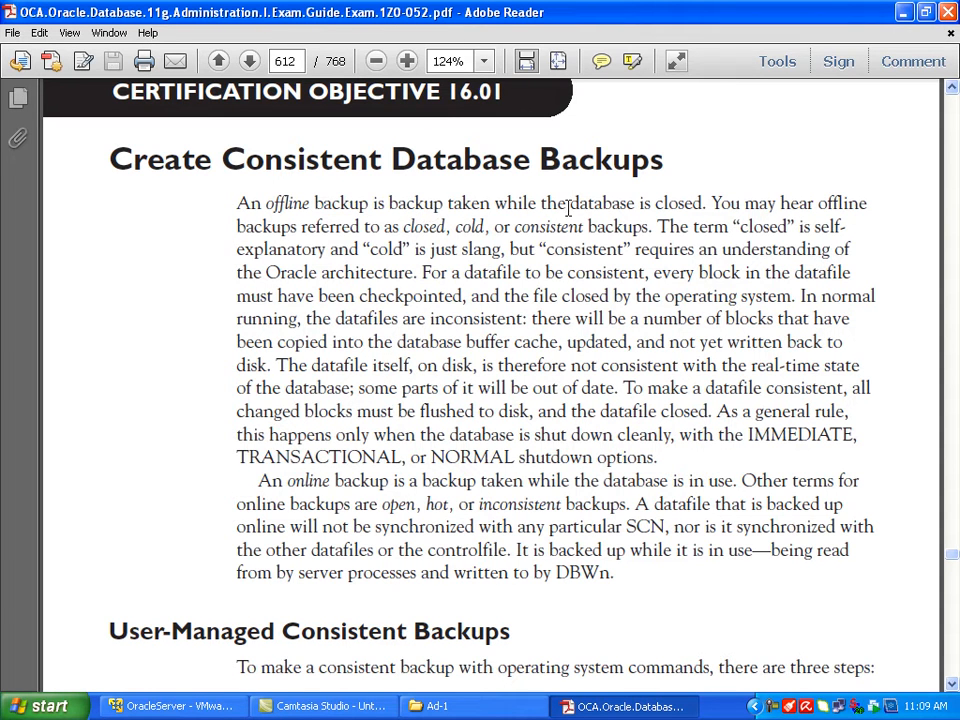
drag(572, 207, 670, 209)
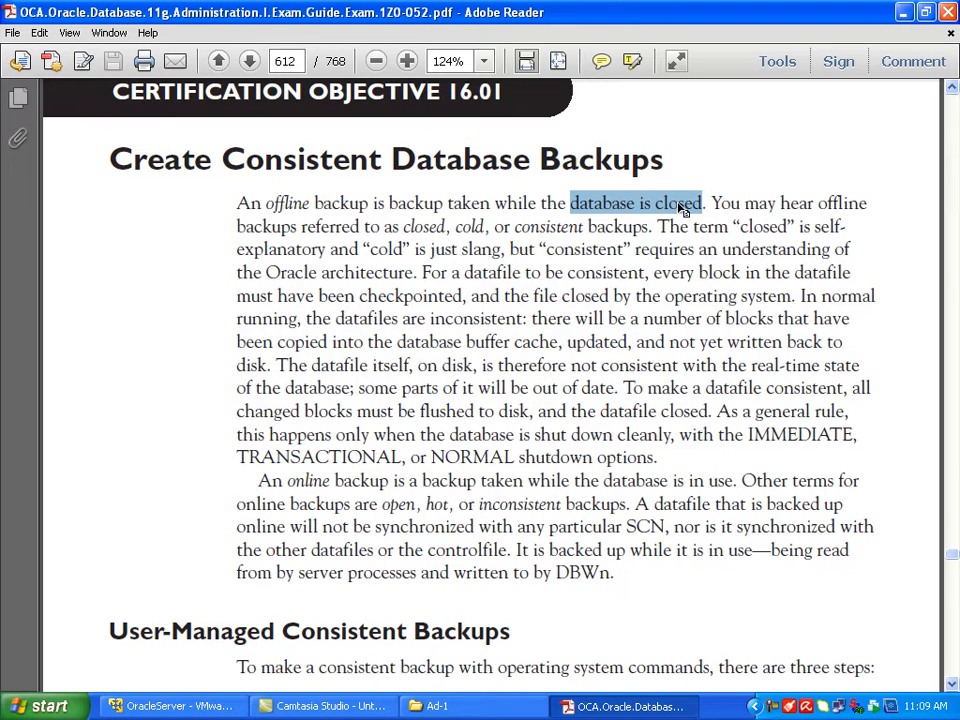
drag(265, 203, 368, 205)
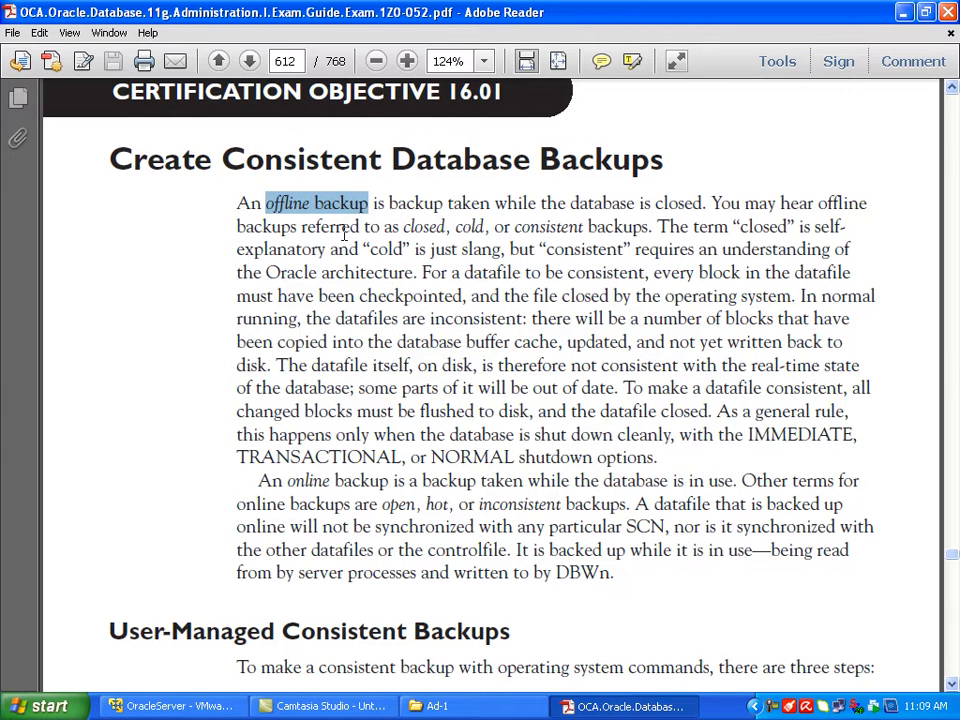
drag(406, 227, 573, 235)
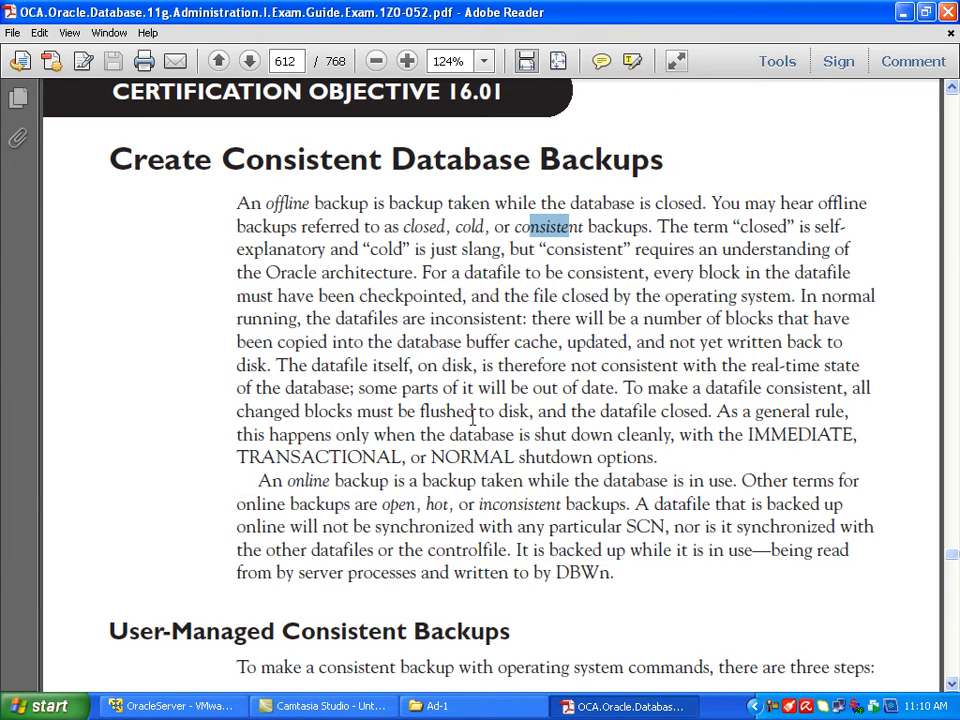
drag(498, 413, 527, 418)
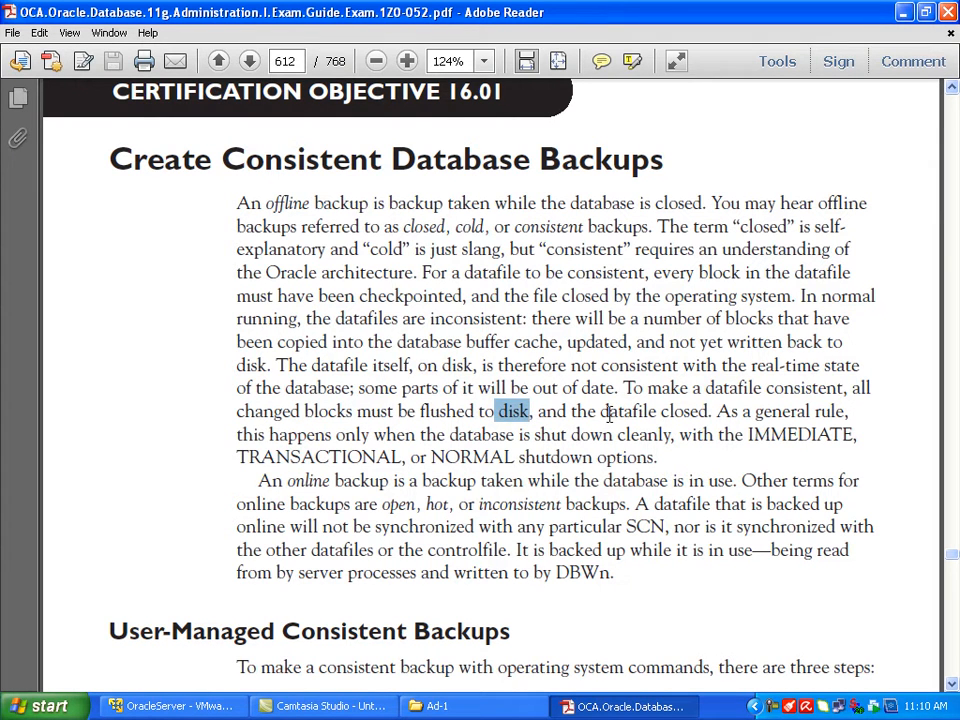
drag(593, 411, 708, 411)
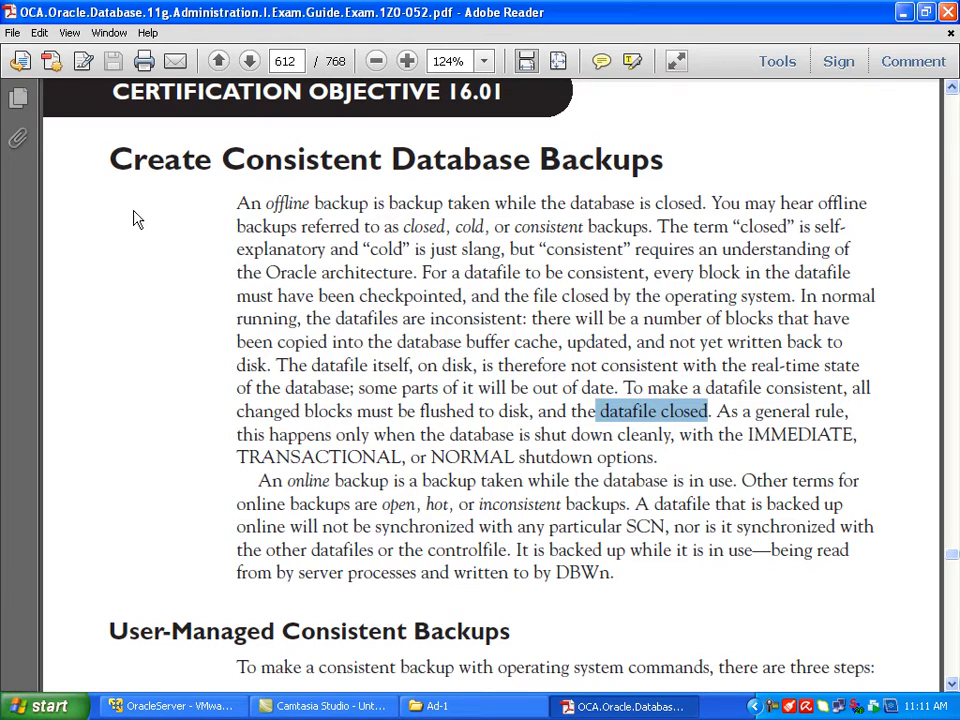
drag(265, 203, 368, 204)
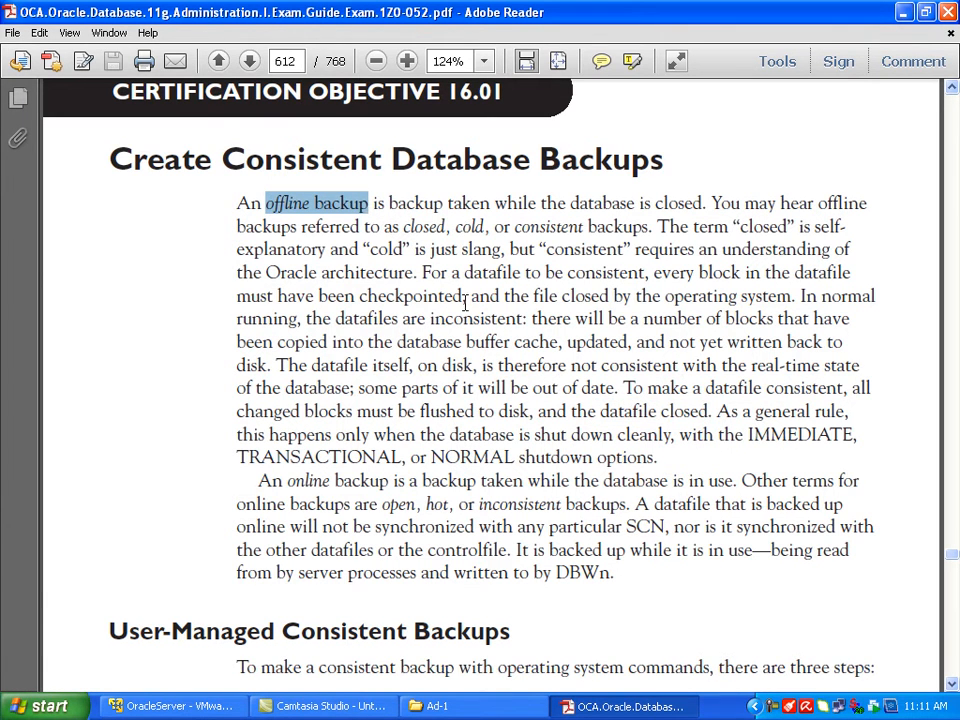
Step: Study the online backup paragraph, marking the term "online backup" and its alternative names
scroll(465, 302, down, 3)
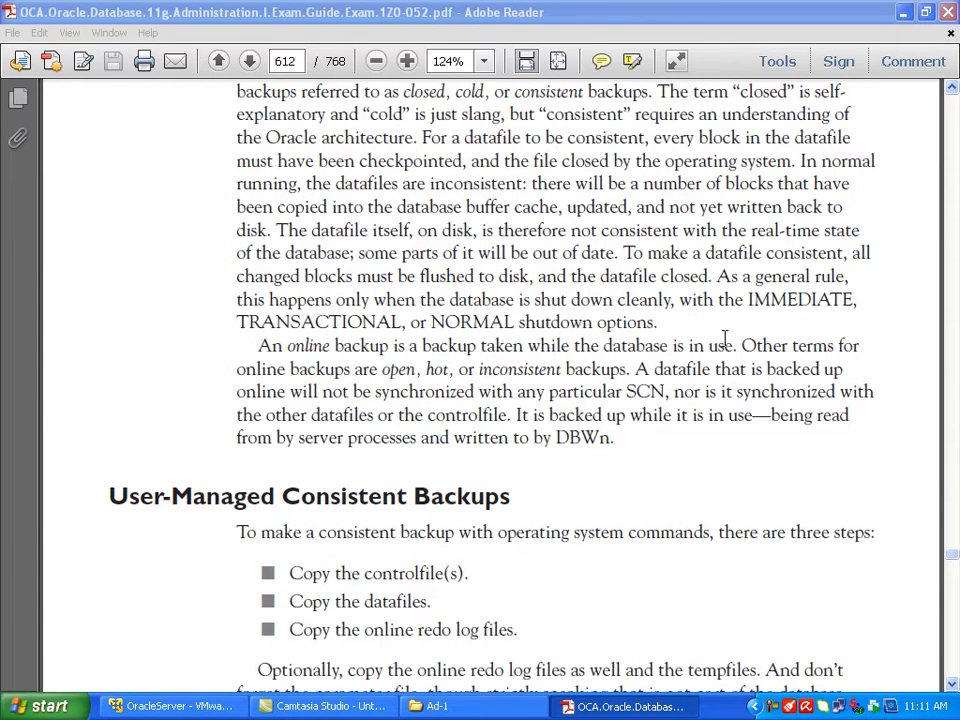
double_click(310, 346)
drag(360, 346, 405, 346)
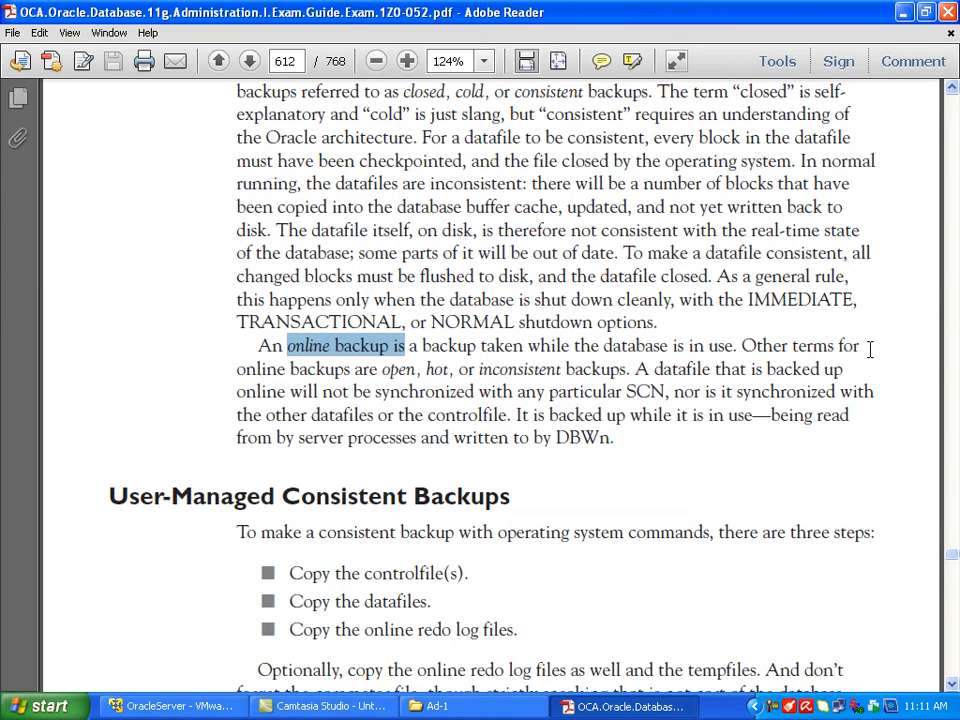
click(298, 369)
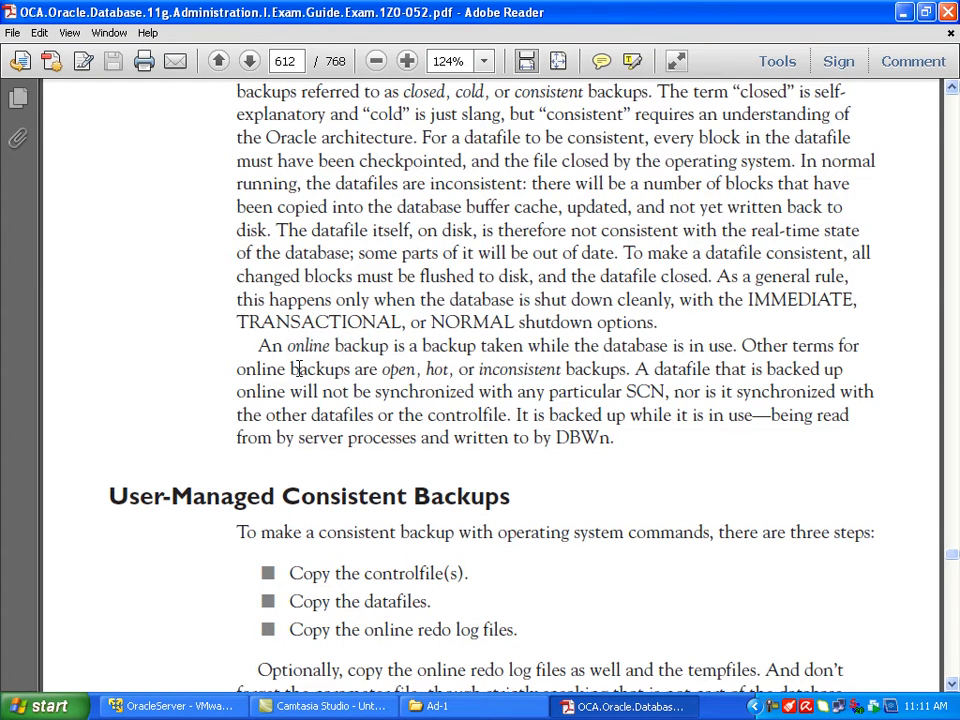
drag(298, 369, 415, 369)
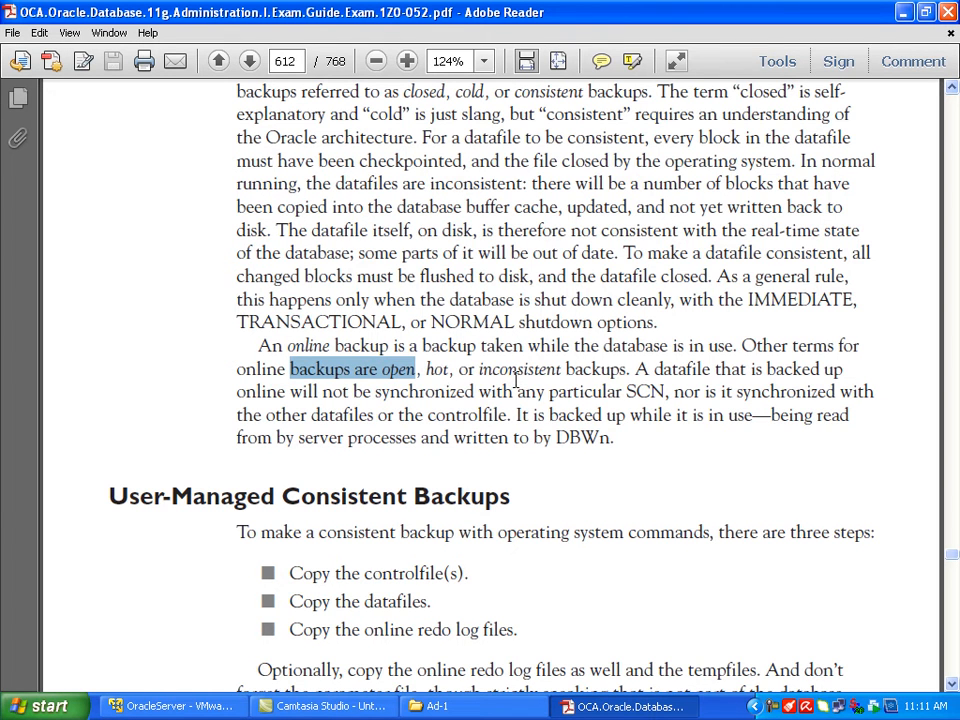
click(386, 369)
drag(386, 369, 530, 372)
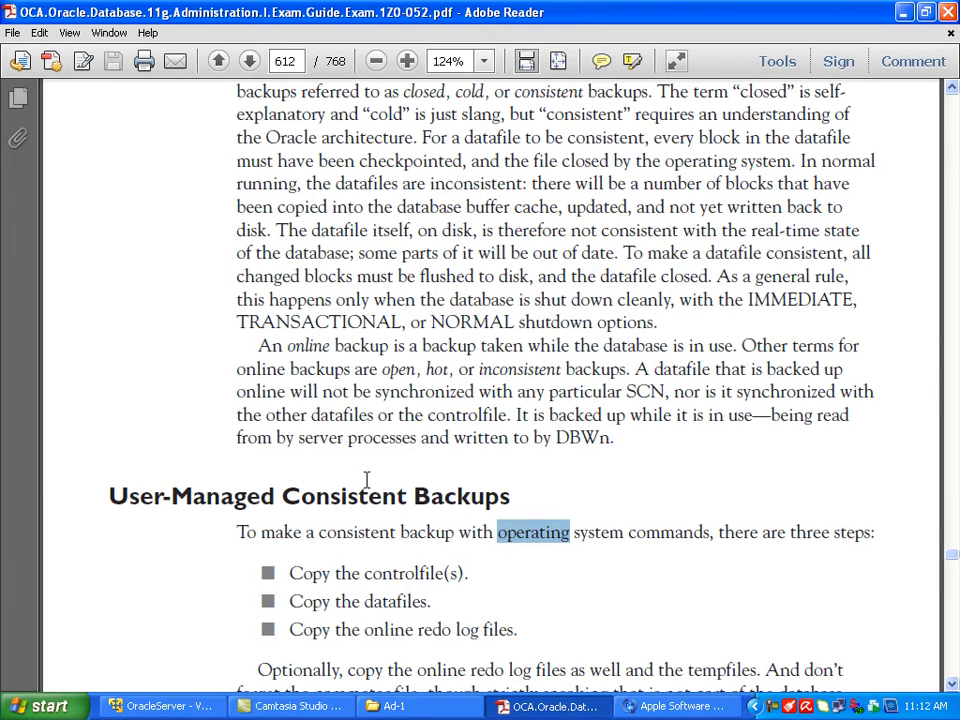
Step: Review the User-Managed Consistent Backups section, marking the copy steps for the controlfiles, datafiles and online redo log files
scroll(392, 472, down, 3)
scroll(392, 472, down, 2)
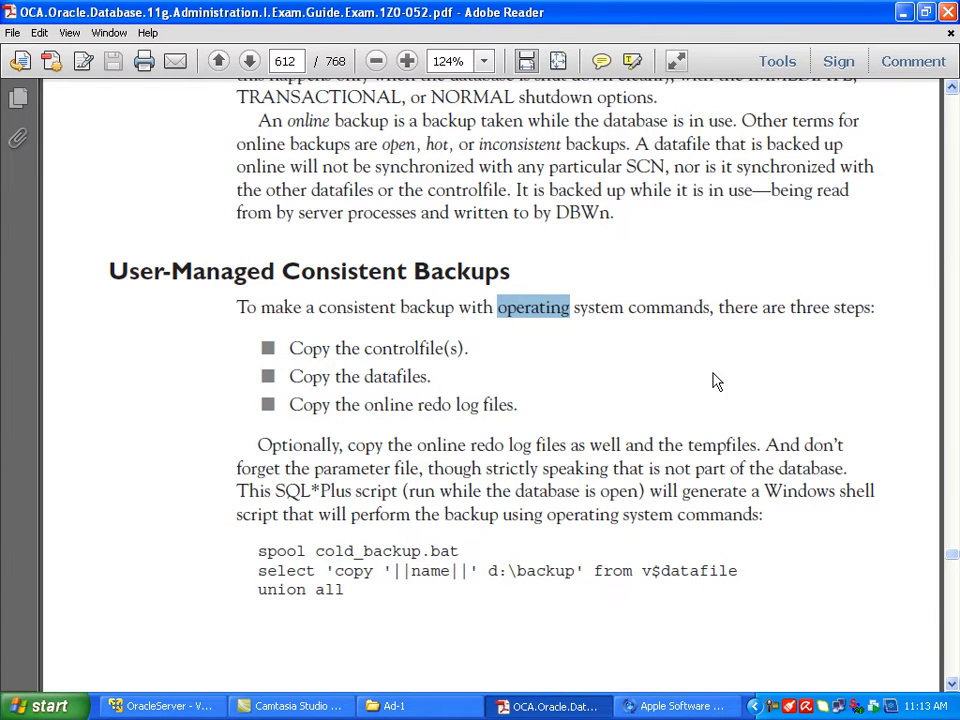
drag(104, 274, 455, 275)
drag(288, 349, 452, 352)
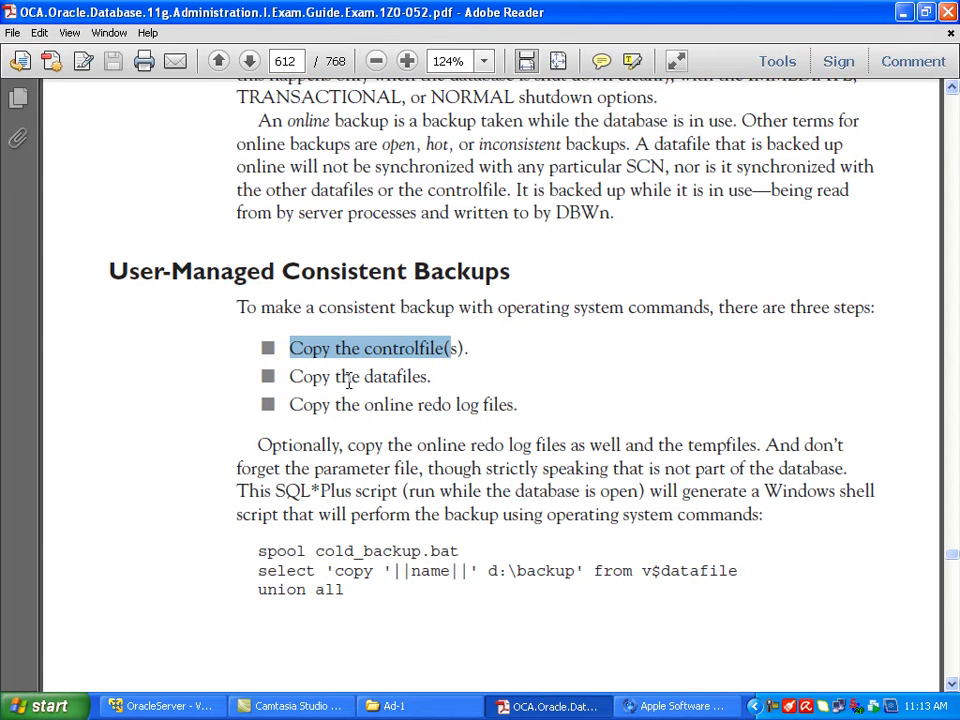
drag(274, 372, 403, 368)
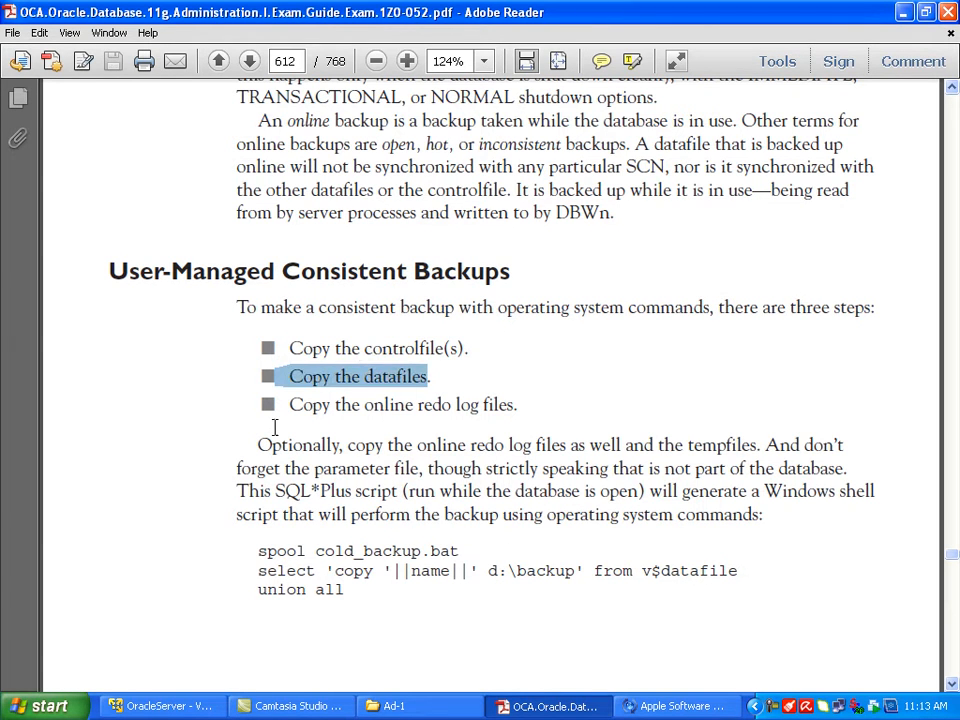
drag(291, 404, 456, 404)
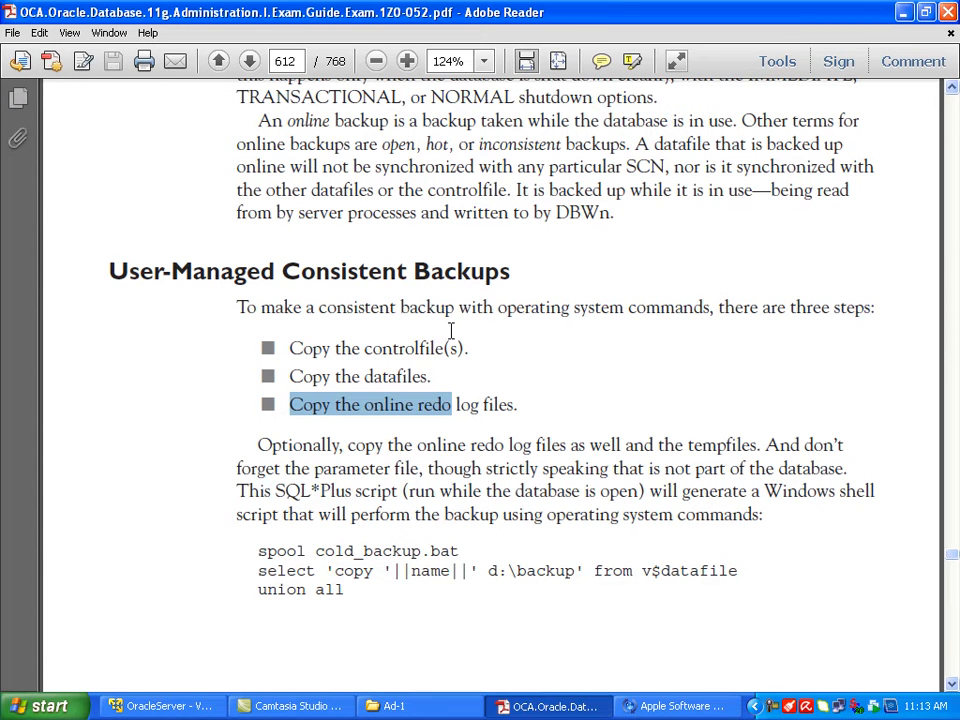
Step: Look through the Server-Managed Consistent Backups section, marking RMAN and viewing the offline backup script and RMAN backup types
scroll(450, 330, down, 15)
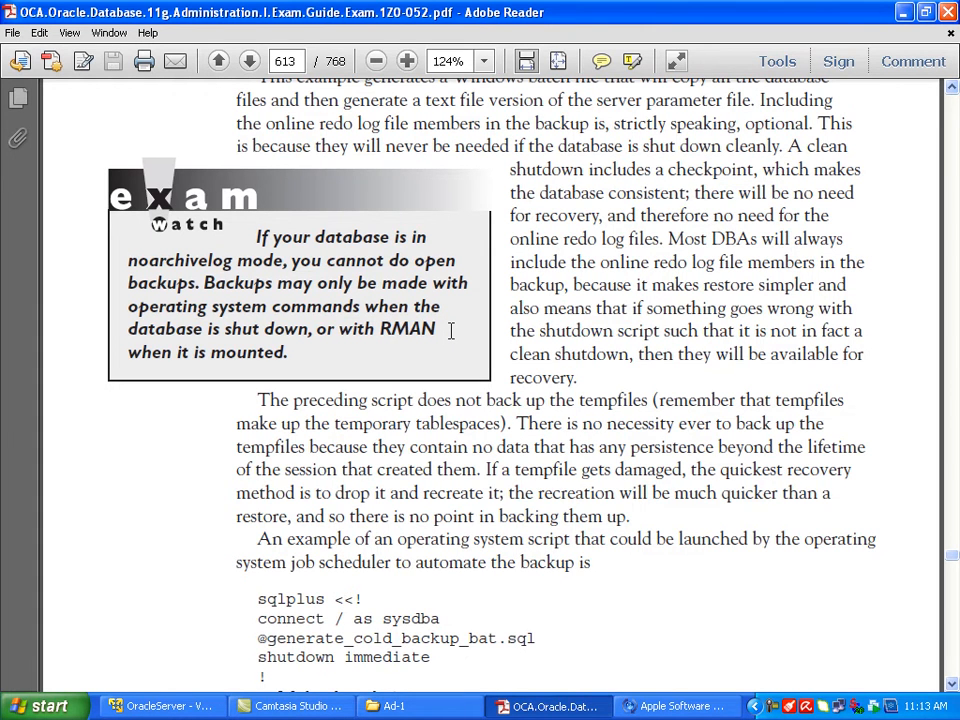
scroll(450, 330, down, 20)
scroll(448, 324, down, 10)
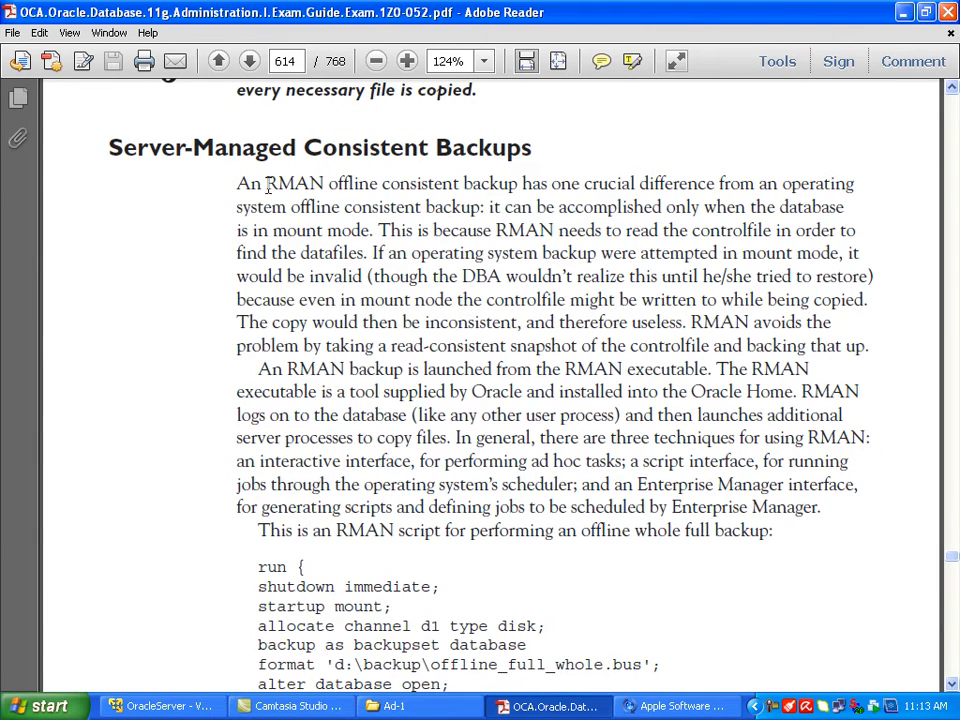
drag(266, 185, 311, 185)
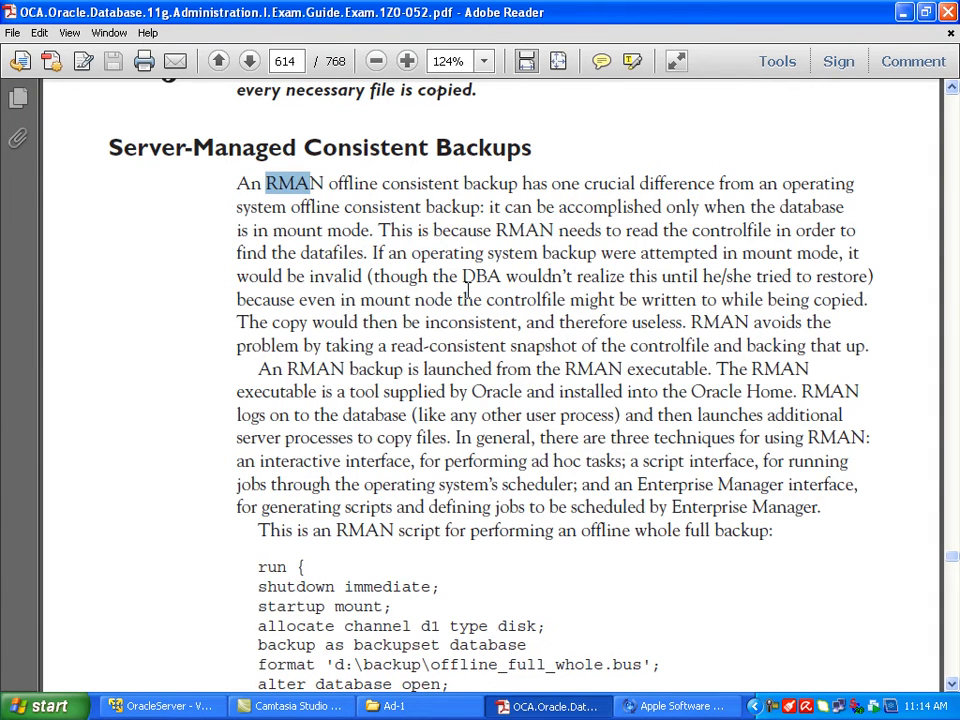
scroll(467, 290, down, 10)
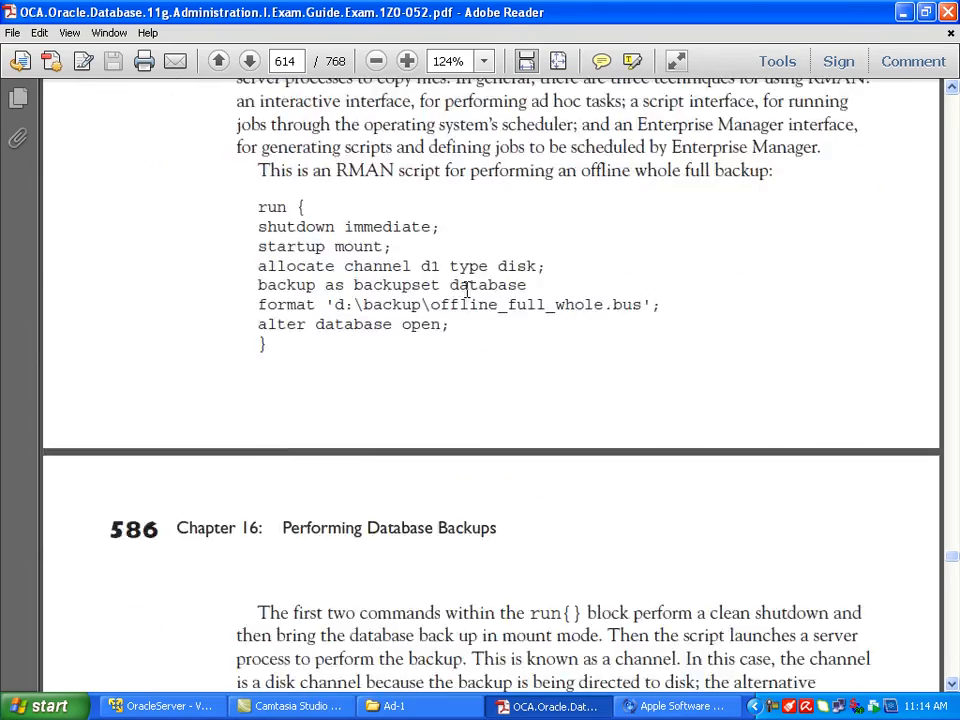
scroll(466, 290, down, 10)
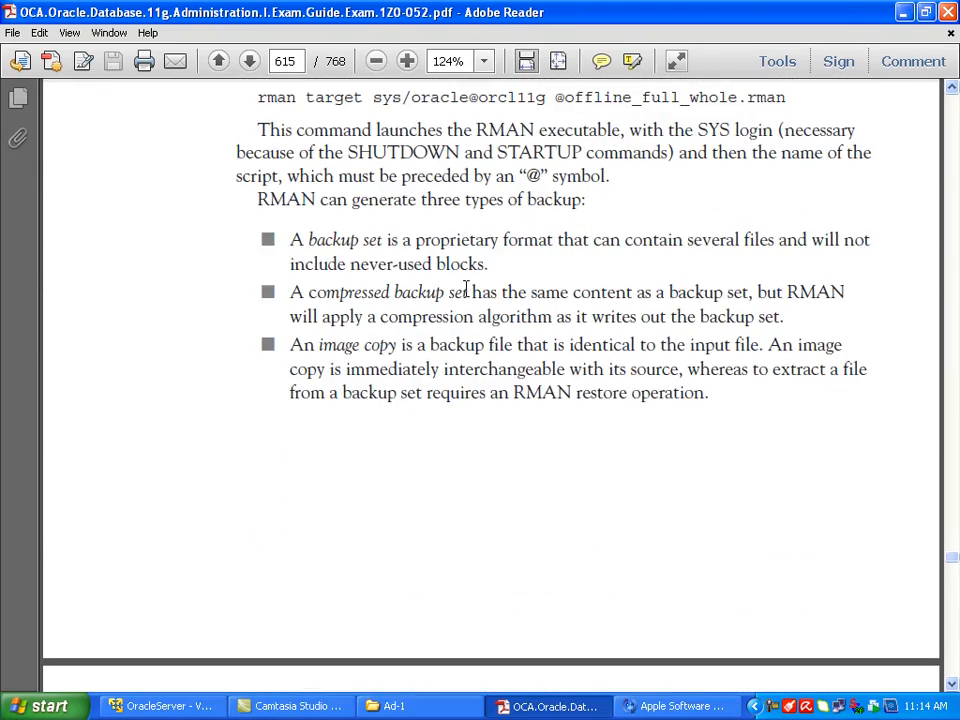
Step: Study the three RMAN backup types, marking the introductory sentence and the terms backup set, compressed backup set and image copy
scroll(466, 290, up, 2)
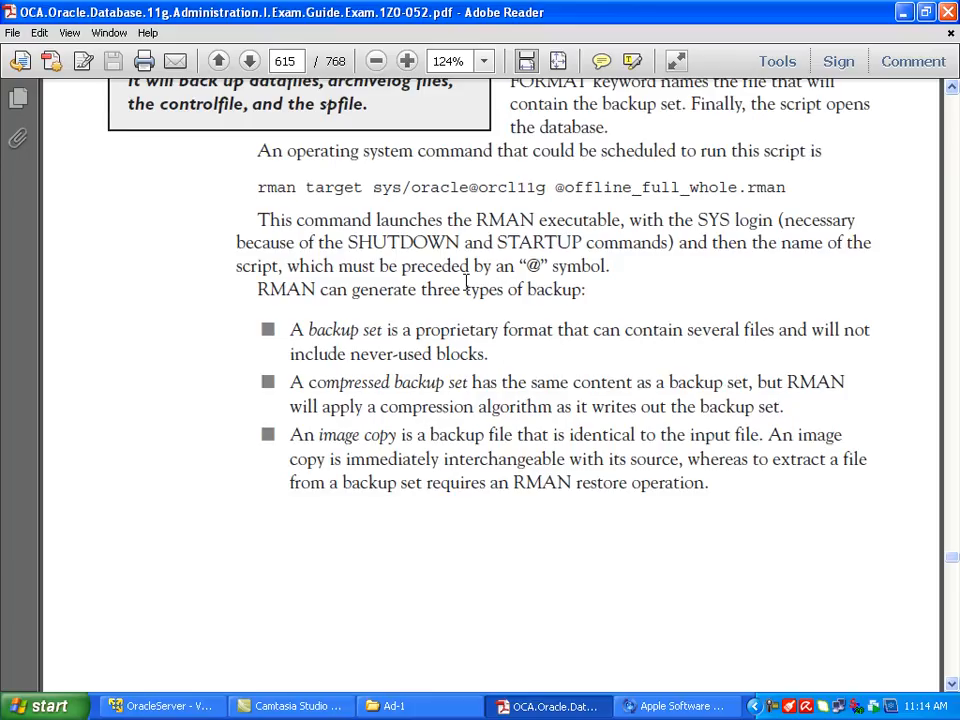
drag(258, 290, 566, 296)
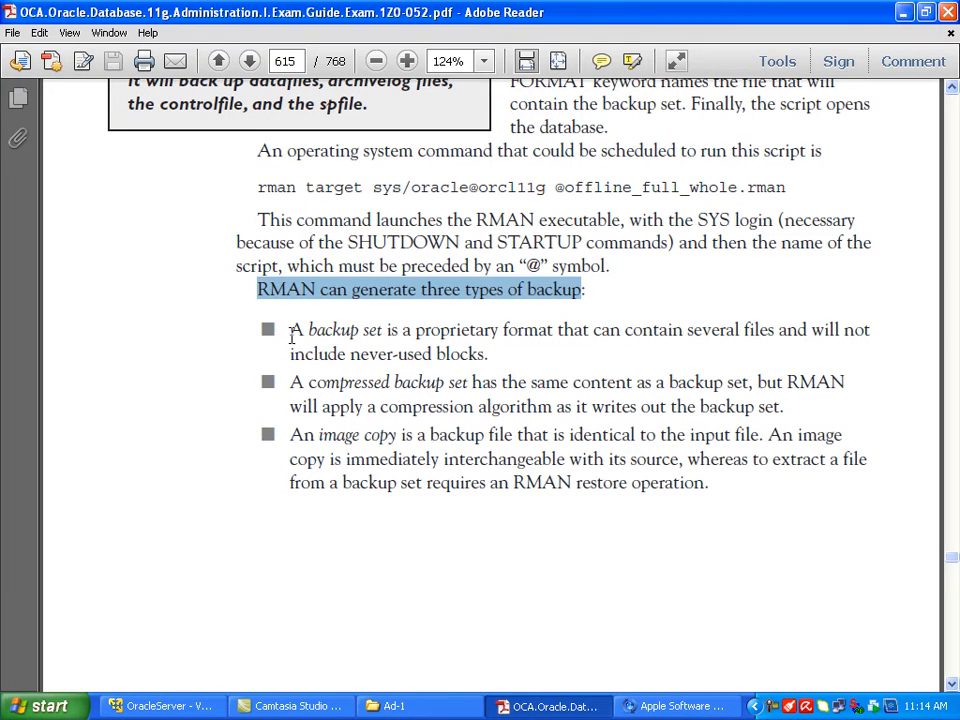
drag(305, 329, 372, 336)
drag(309, 383, 443, 385)
drag(317, 435, 384, 432)
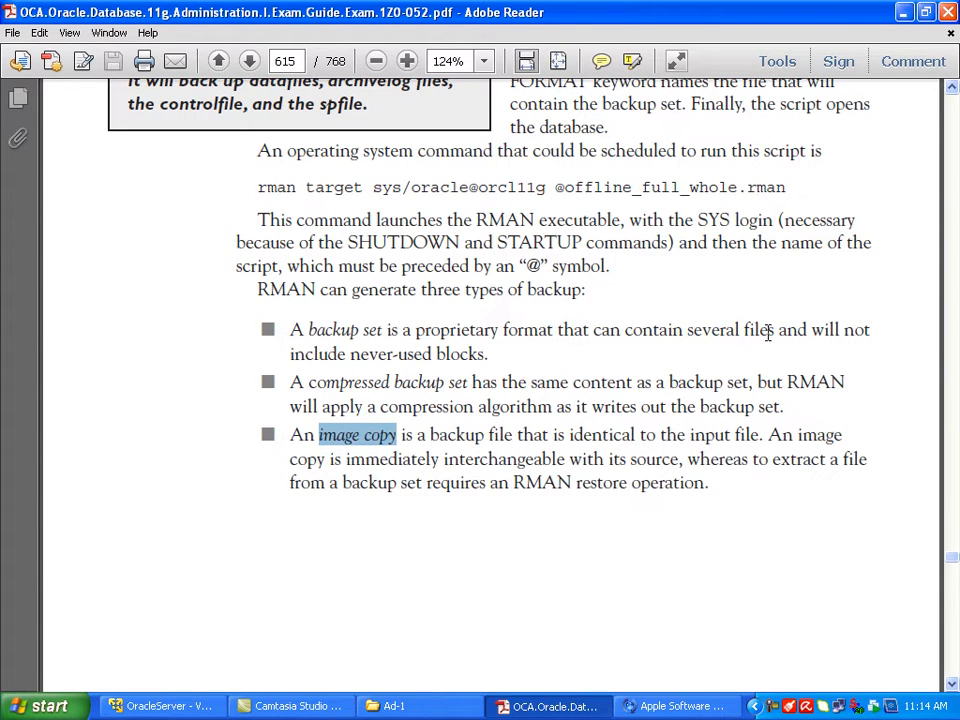
drag(310, 386, 451, 388)
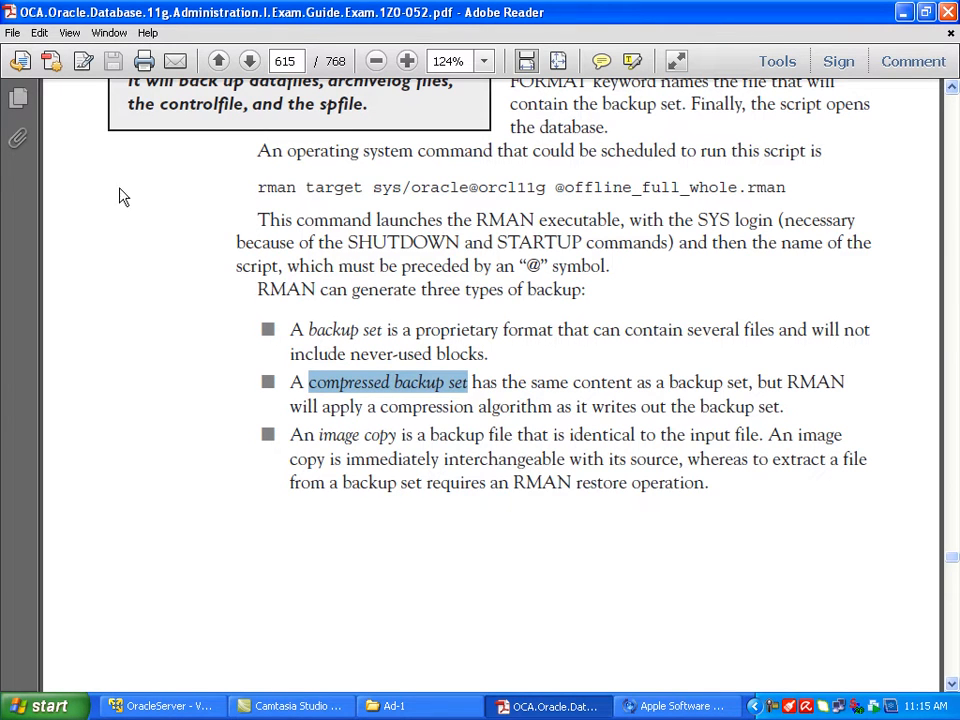
Step: Study the backup type descriptions, marking "never-used blocks", "image copy" and "identical to the input"
drag(349, 354, 488, 355)
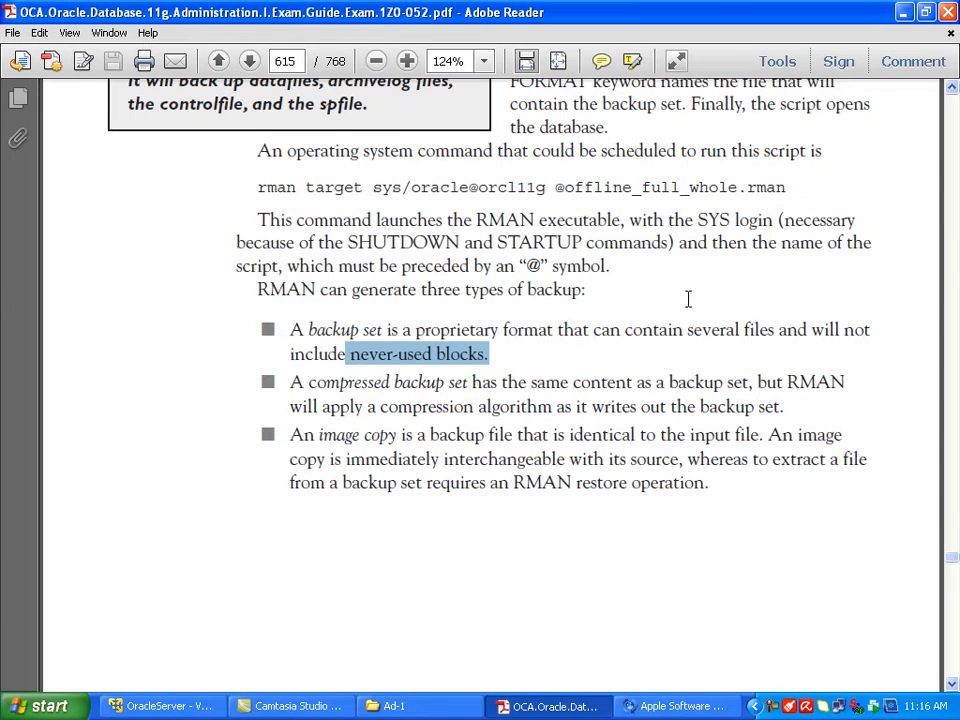
drag(318, 437, 397, 437)
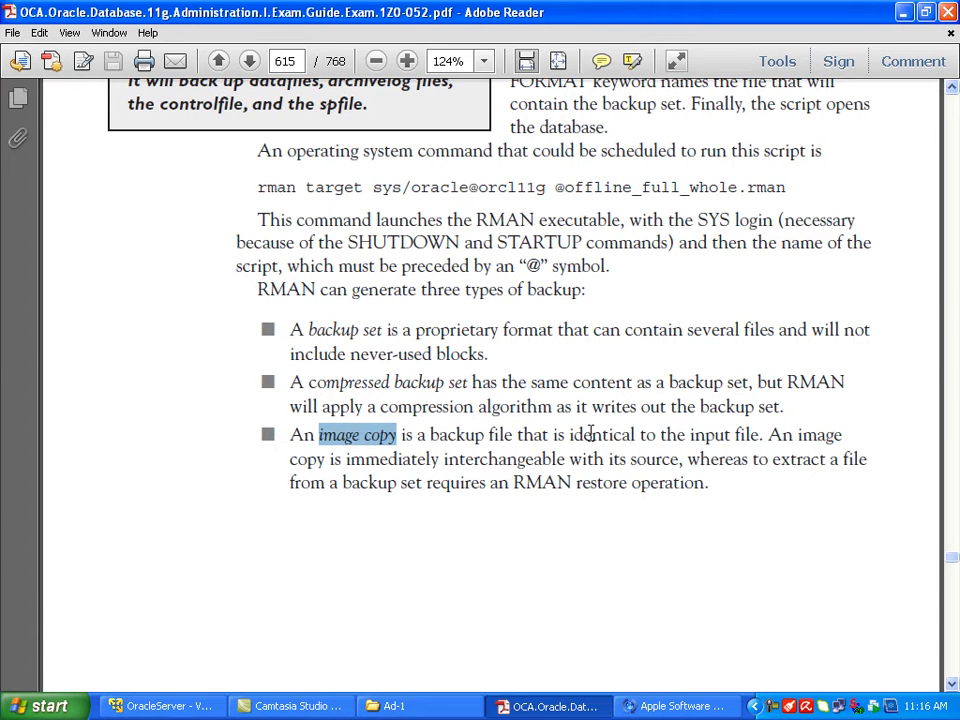
drag(630, 436, 737, 437)
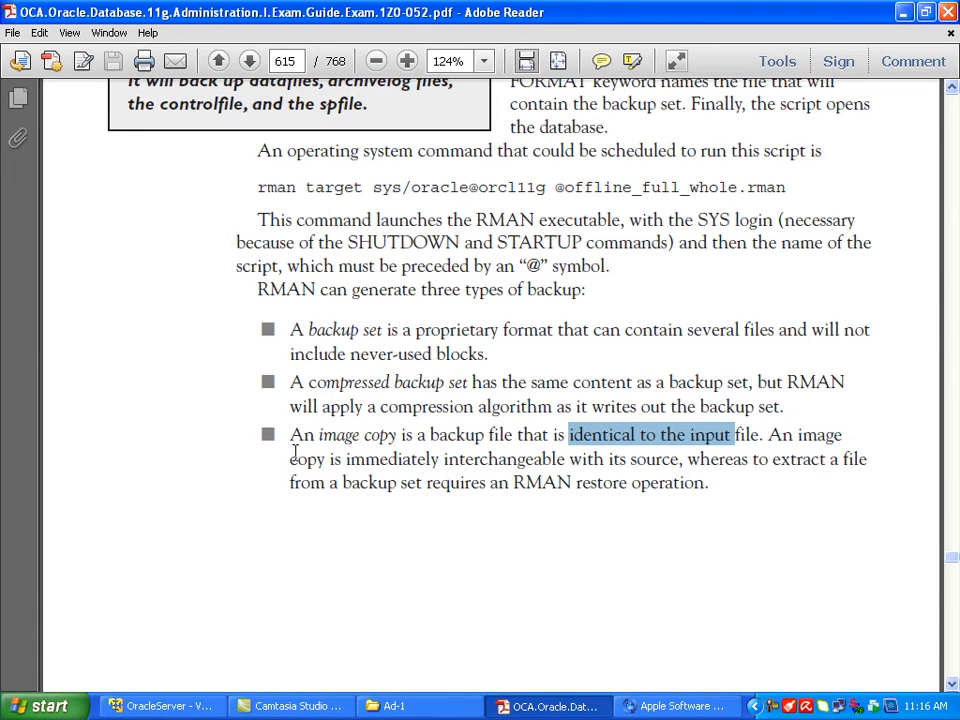
drag(320, 436, 397, 437)
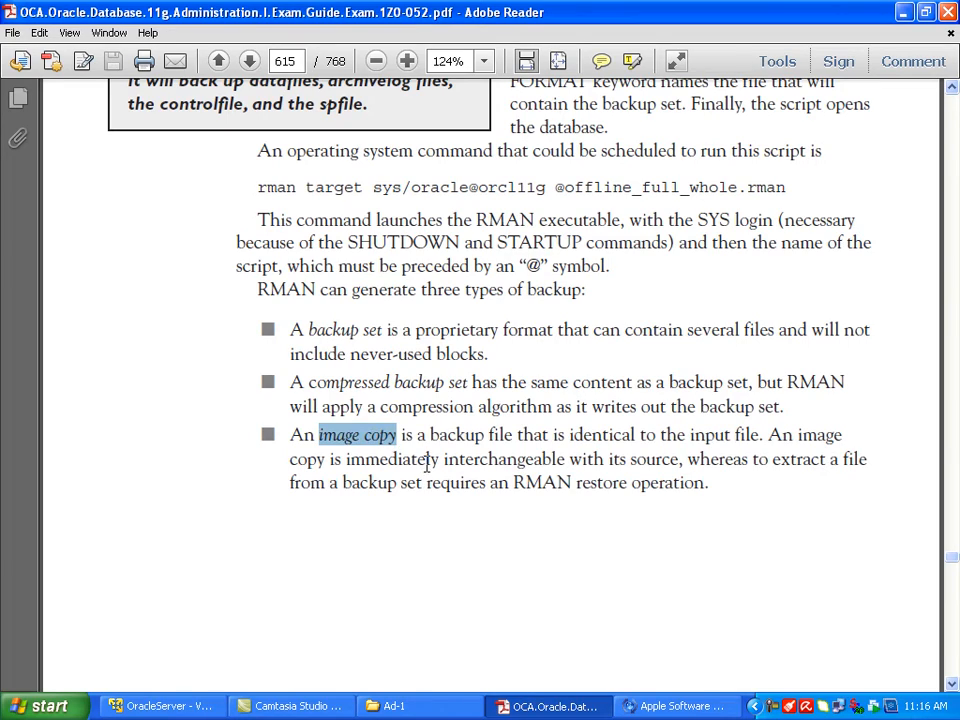
Step: Look through the steps of Exercise 16-1, Managing Consistent User- and Server-Managed Backups
scroll(485, 456, down, 10)
scroll(490, 447, down, 10)
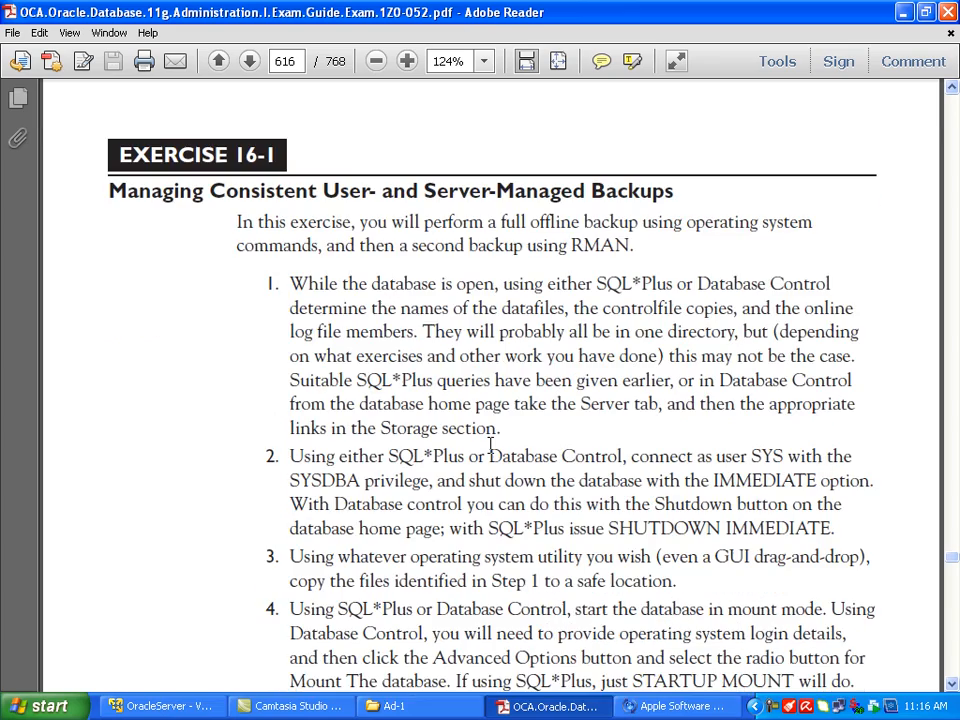
scroll(498, 443, down, 5)
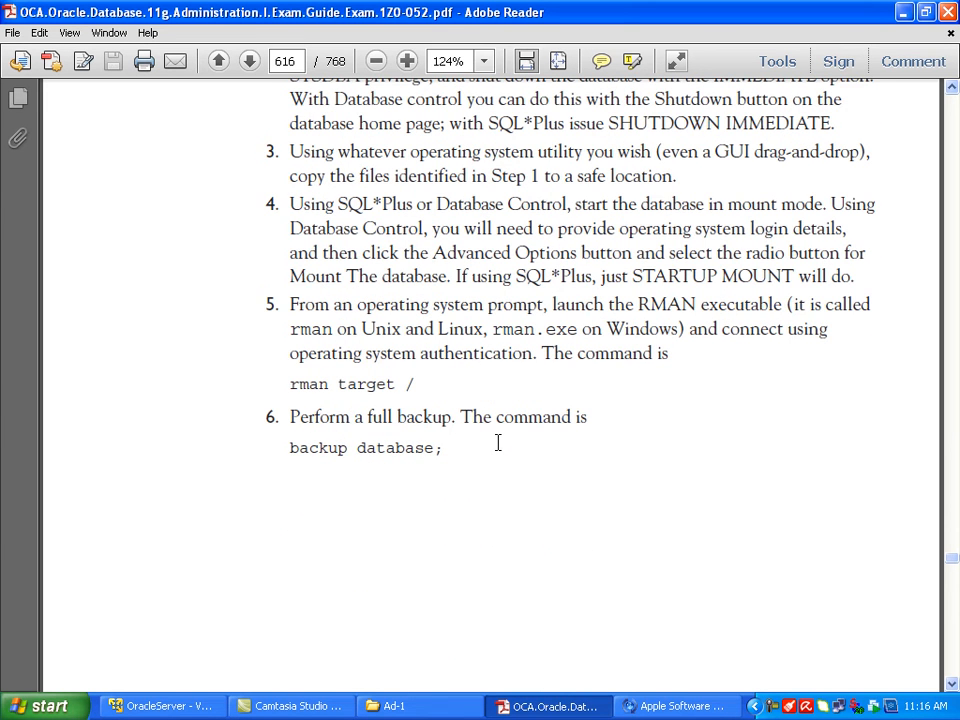
scroll(497, 443, up, 1)
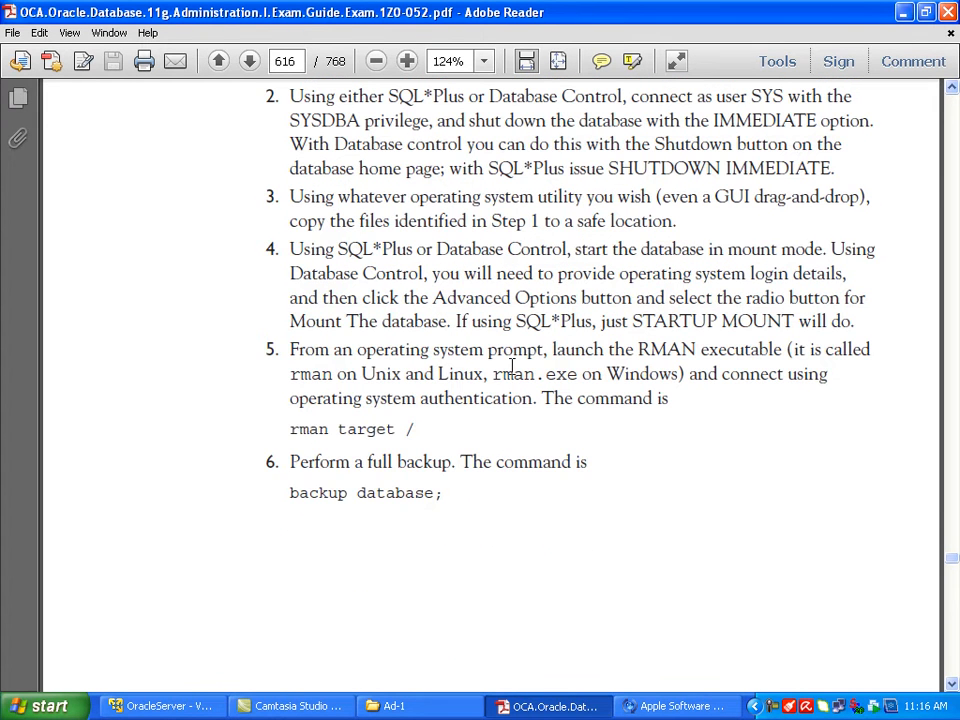
Step: Switch to the OracleServer virtual machine, dismiss the network notification and open the Backup folder on drive E
click(197, 711)
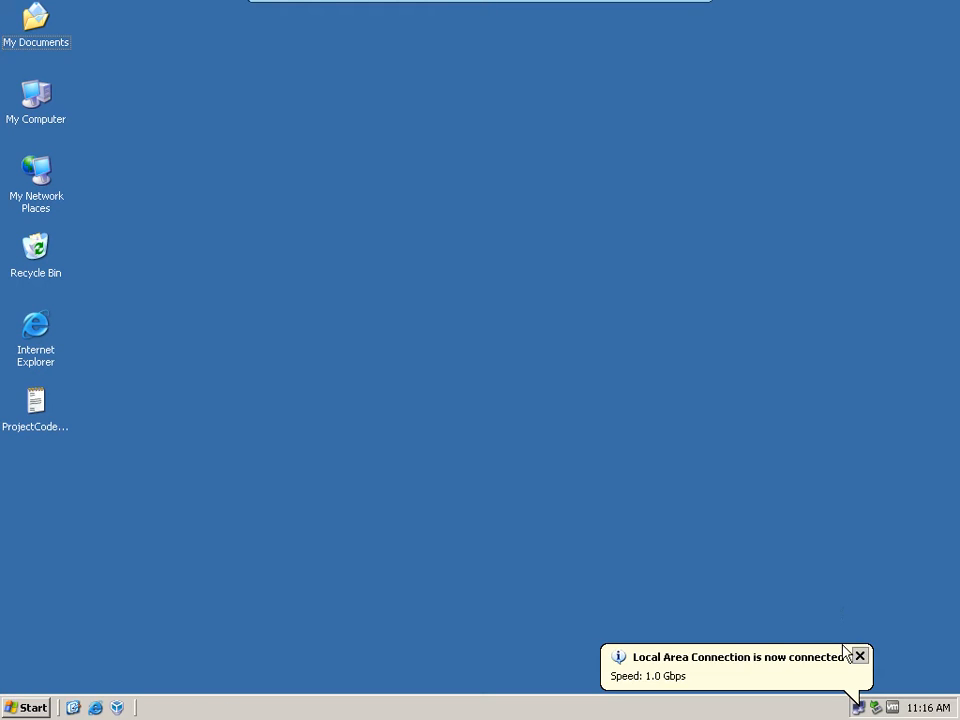
click(860, 657)
click(49, 126)
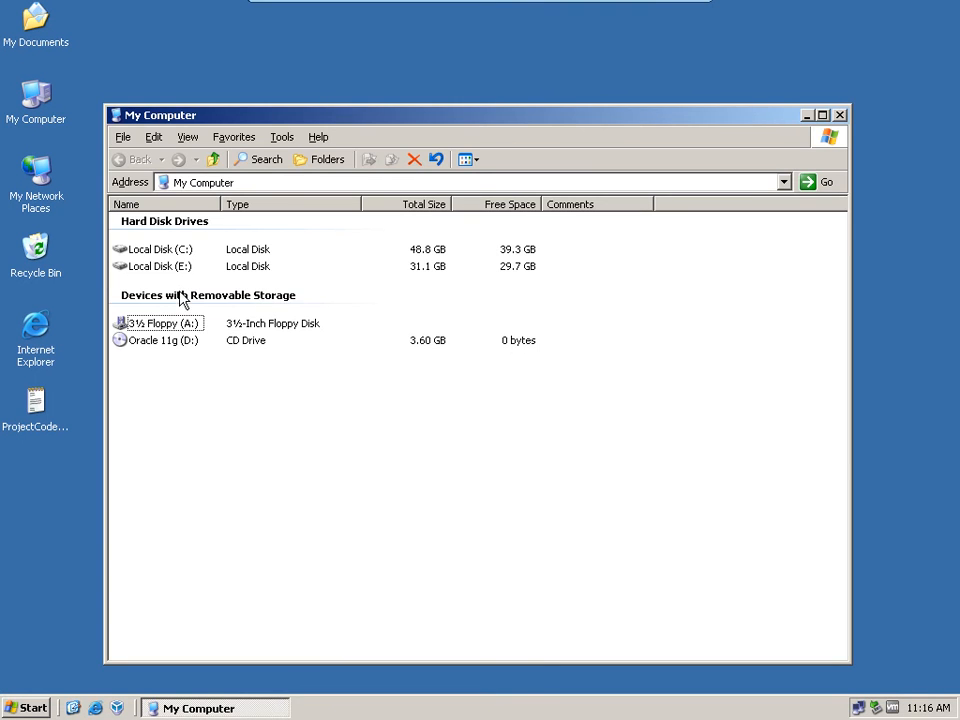
double_click(167, 267)
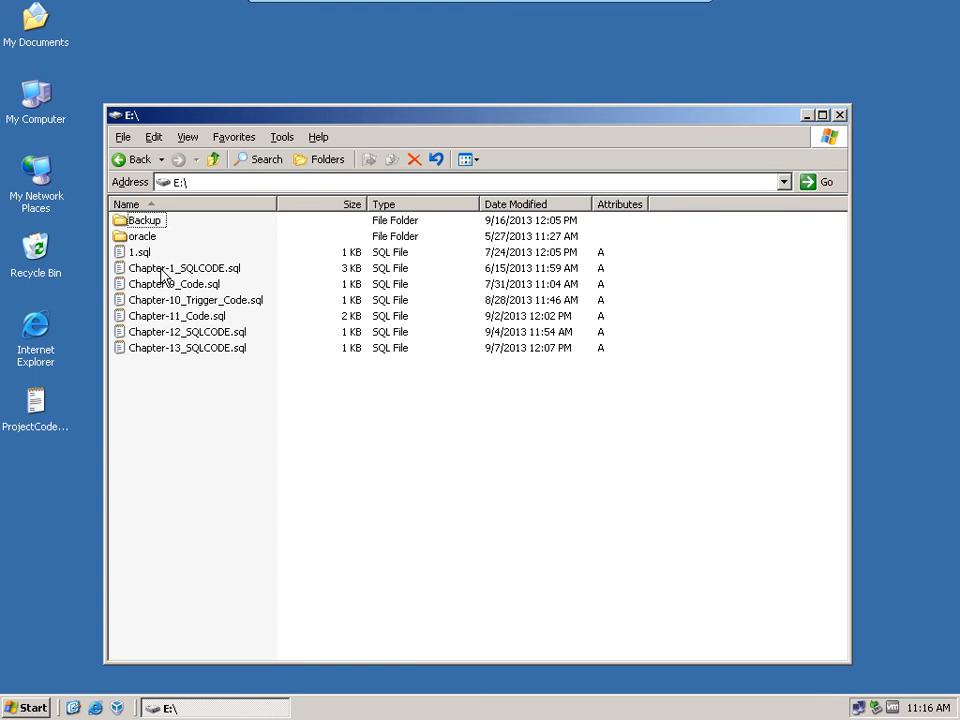
double_click(146, 224)
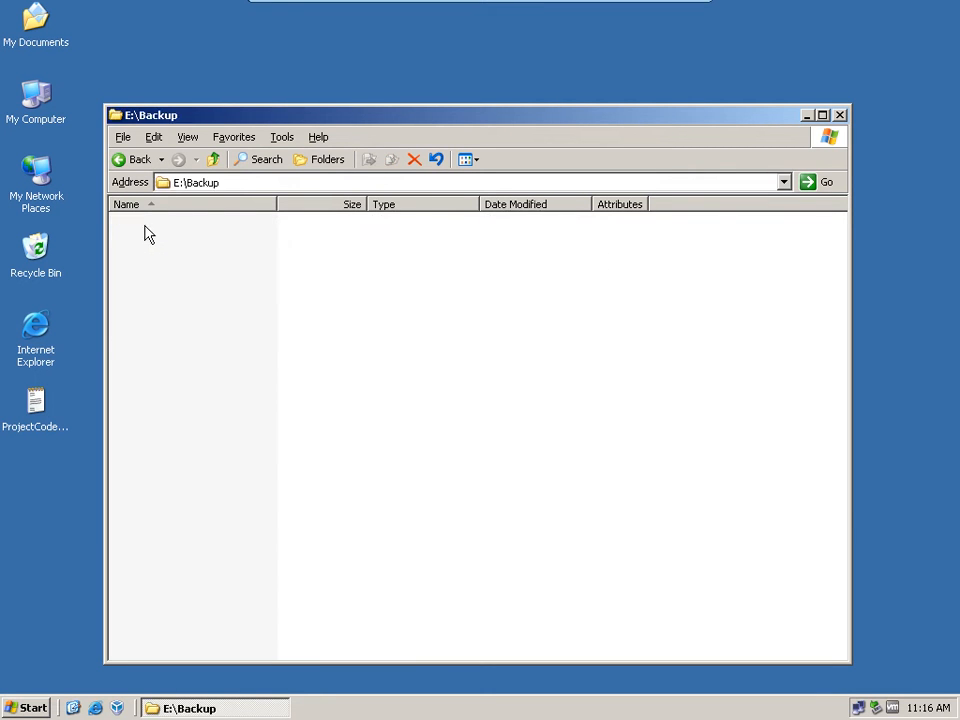
Step: Highlight the E:\Backup folder path in the Explorer window
click(204, 184)
click(36, 711)
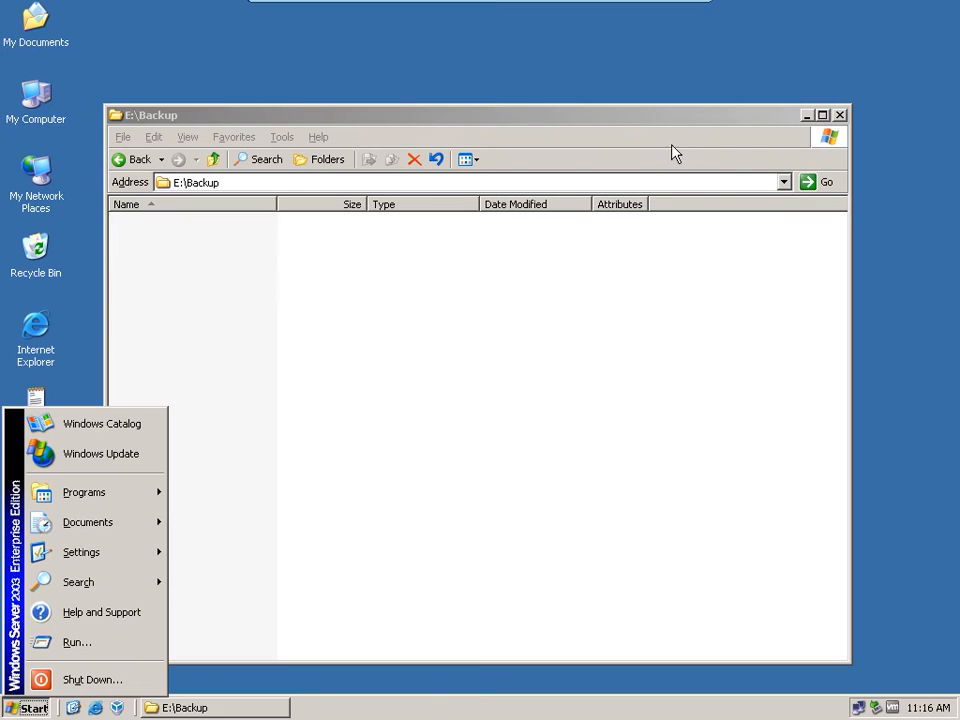
click(752, 128)
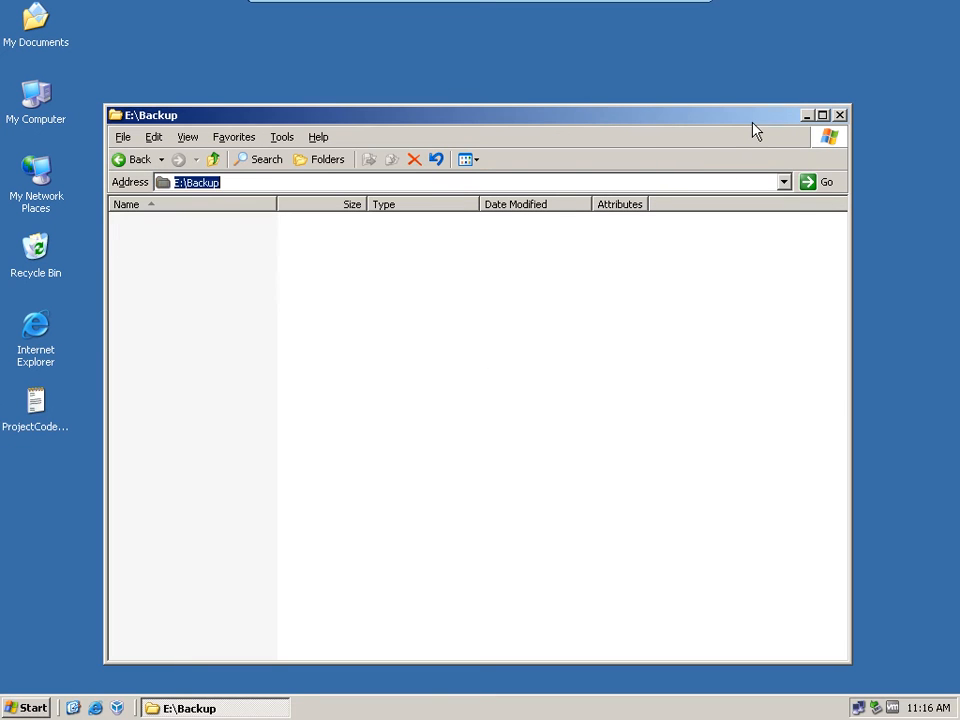
click(320, 252)
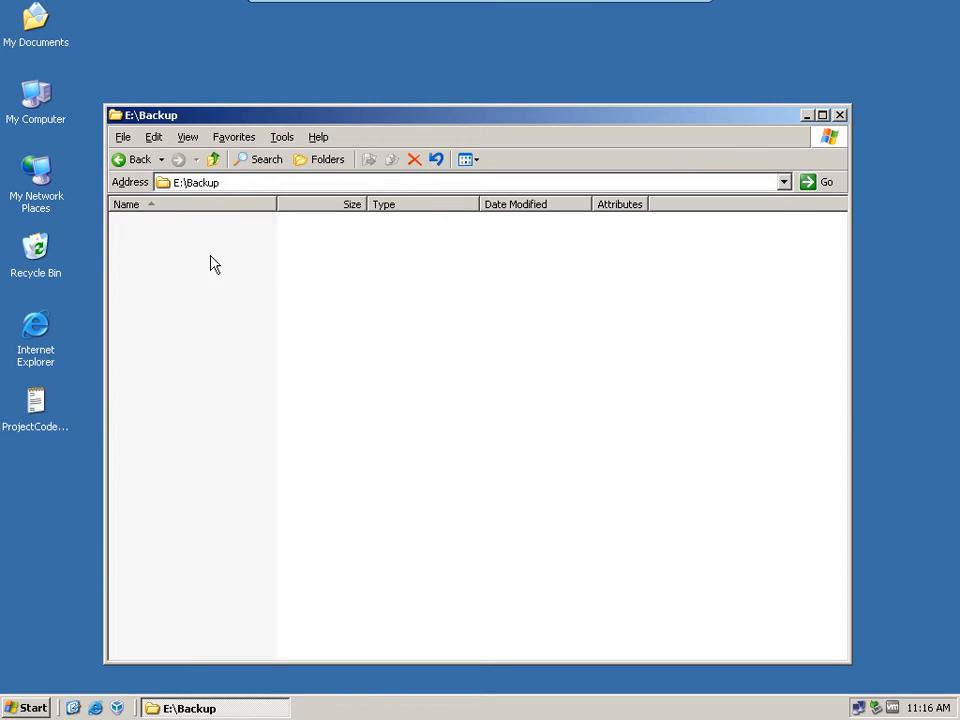
click(212, 183)
Step: Launch Oracle Database Control in Internet Explorer and accept both security certificate alerts
click(28, 708)
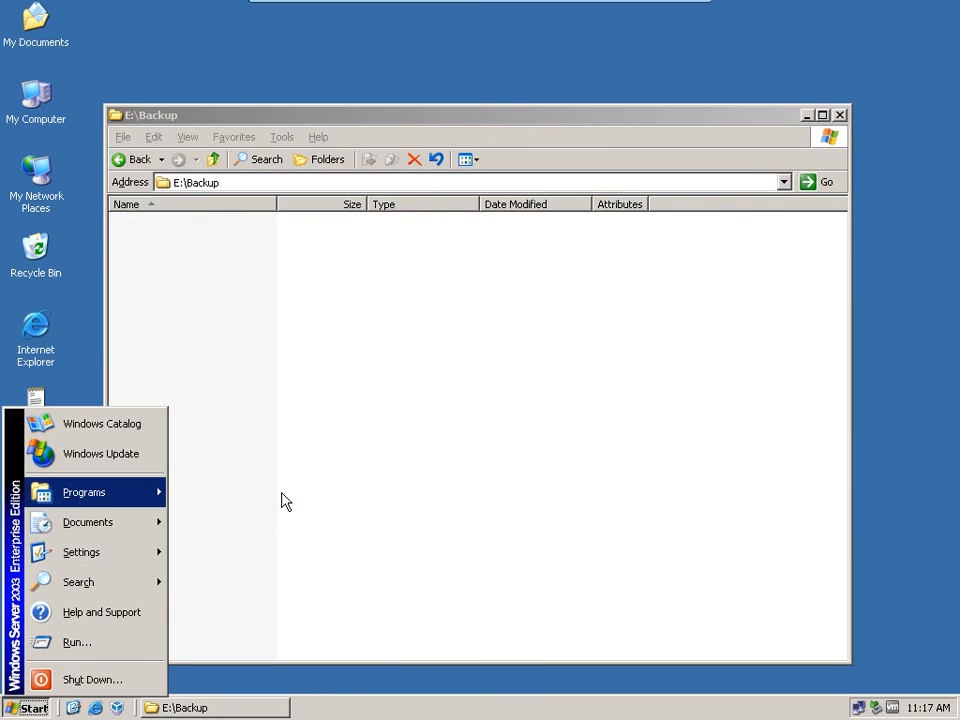
mouse_move(285, 501)
click(477, 522)
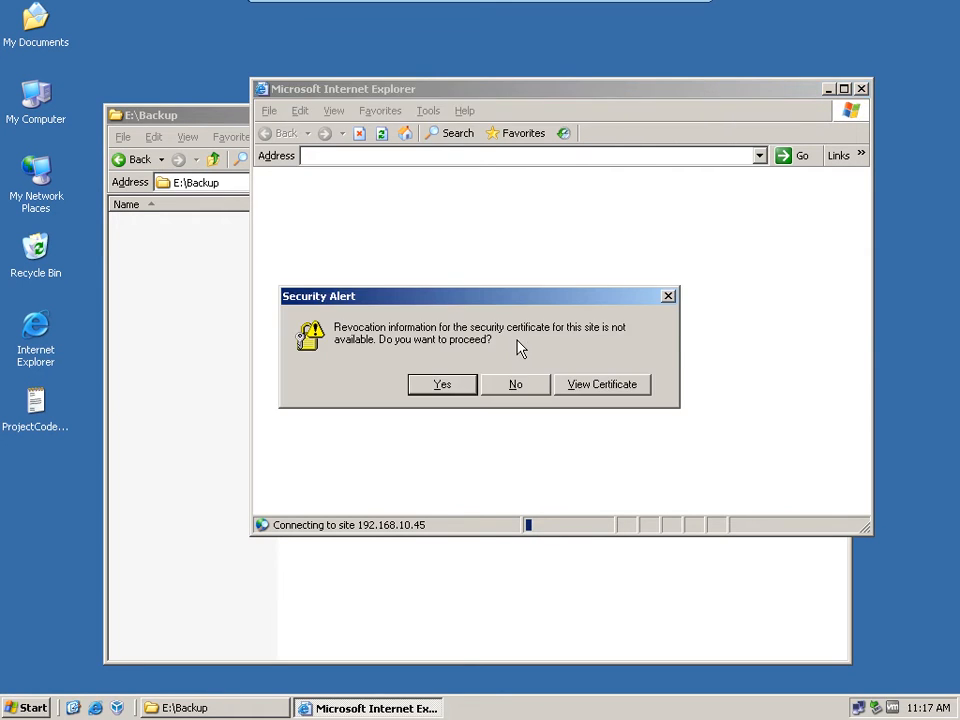
click(448, 391)
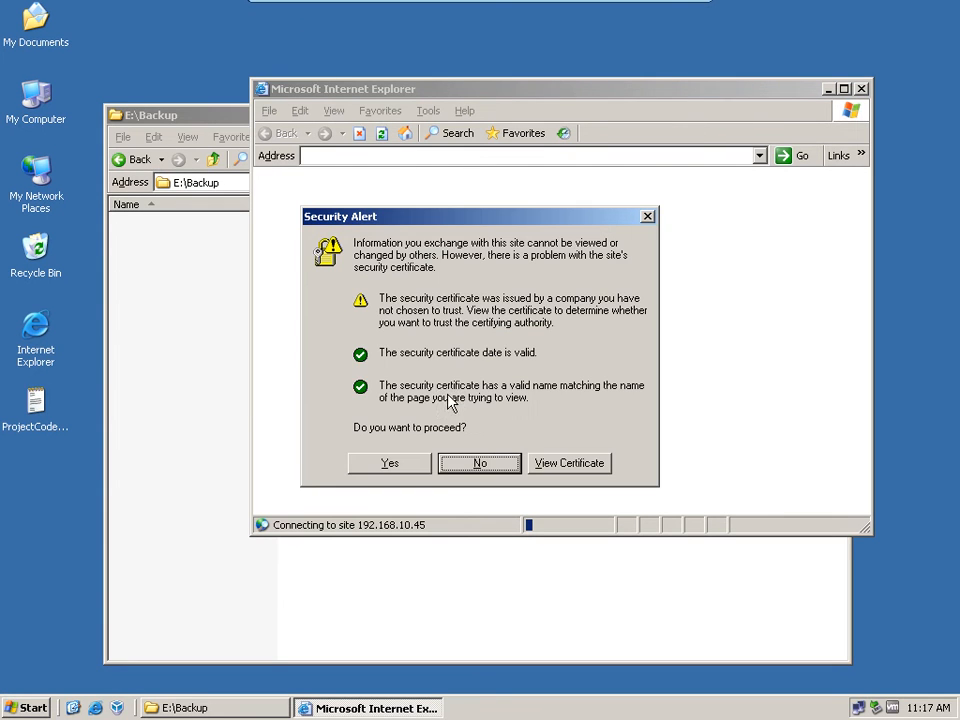
click(424, 468)
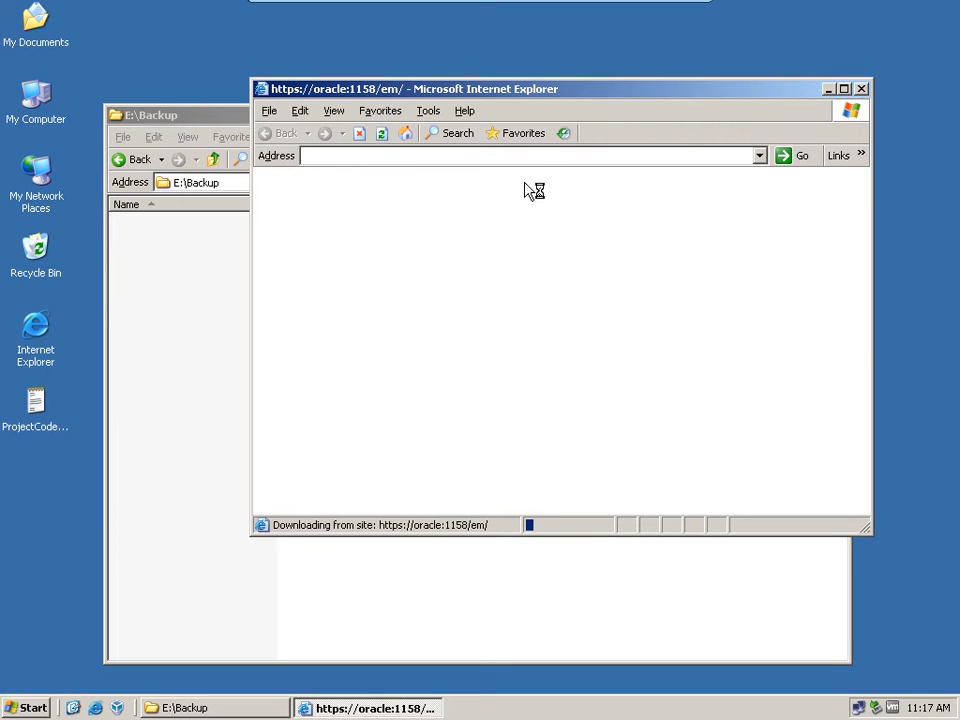
Step: Move the browser window aside, minimize the E:\Backup window and refresh the desktop
drag(645, 97, 503, 107)
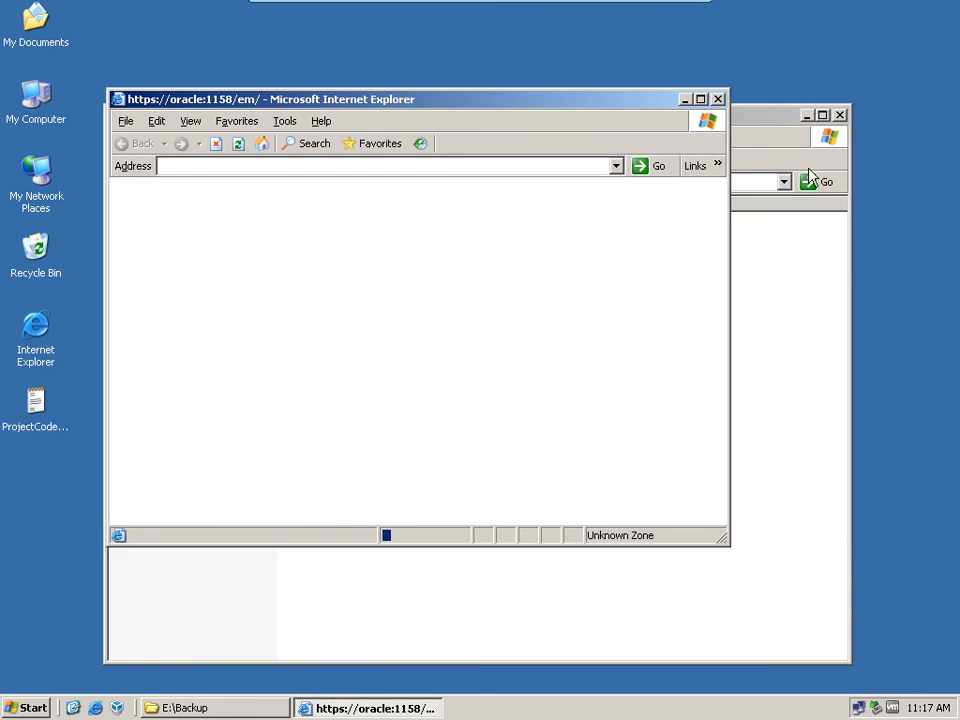
click(806, 116)
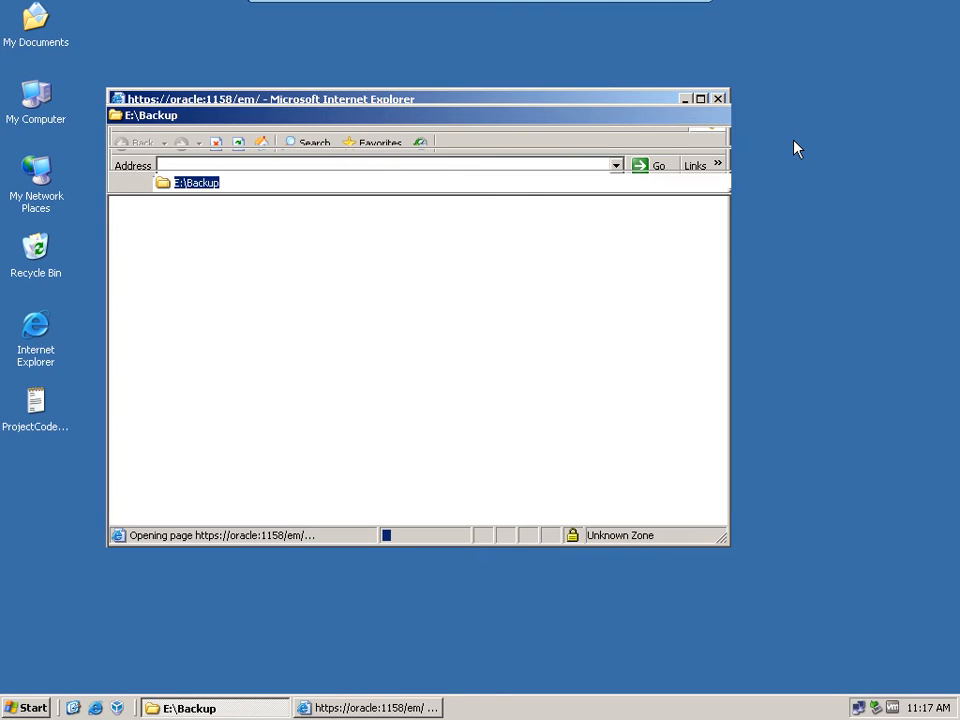
right_click(795, 148)
click(823, 169)
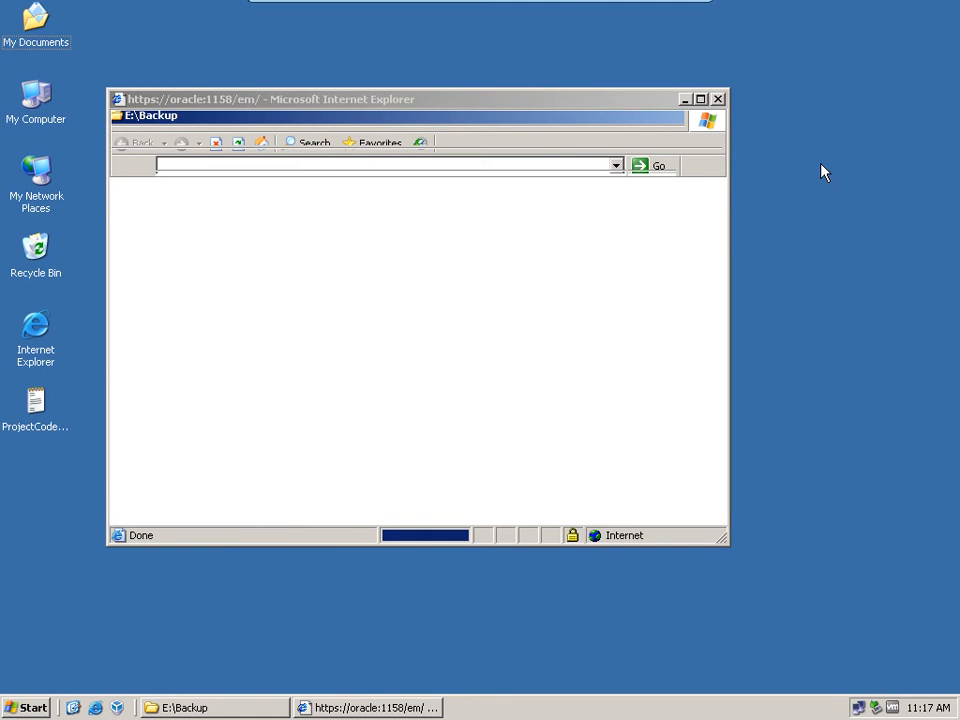
right_click(821, 165)
click(849, 190)
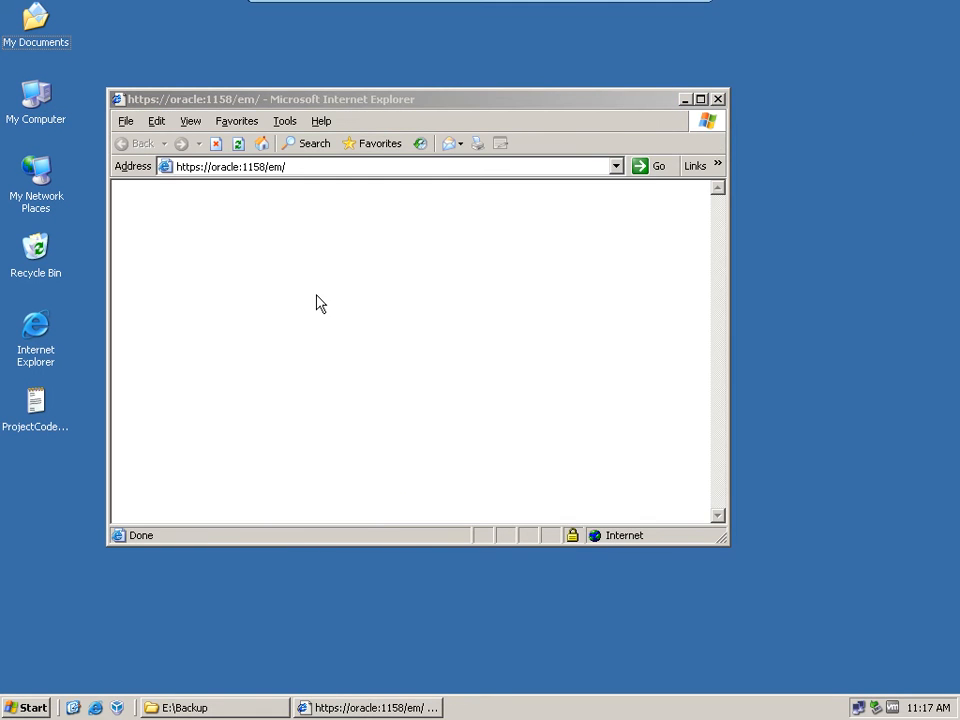
click(222, 170)
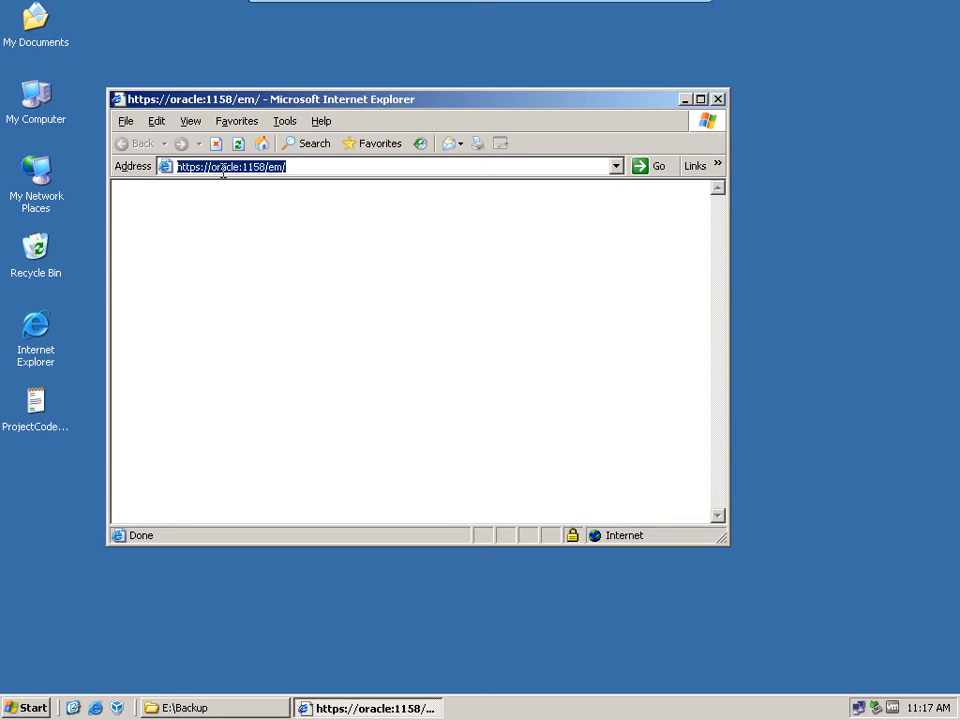
click(214, 167)
key(Delete)
key(Delete)
key(Delete)
key(Delete)
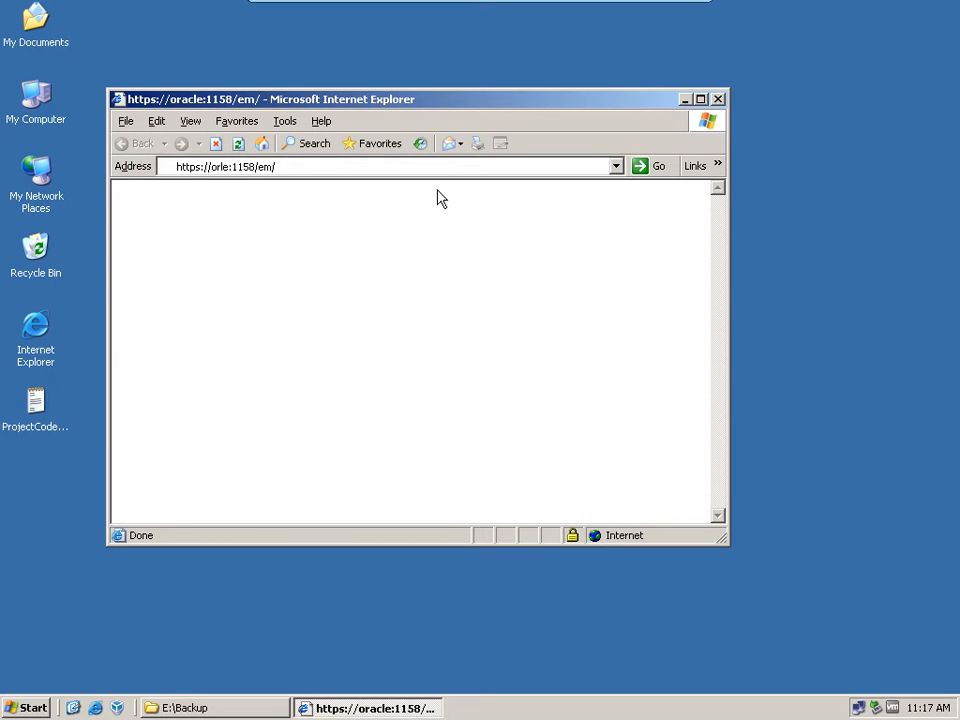
key(BackSpace)
key(BackSpace)
text(localhost)
key(Return)
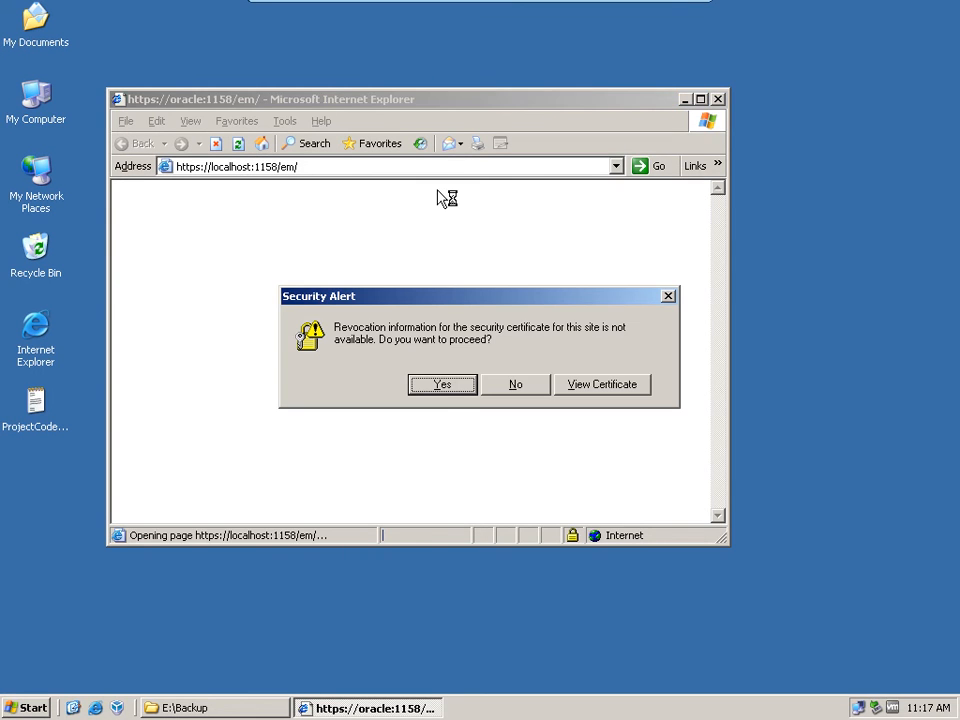
Step: Accept both security certificate alerts for the localhost address and maximize the browser window
click(440, 386)
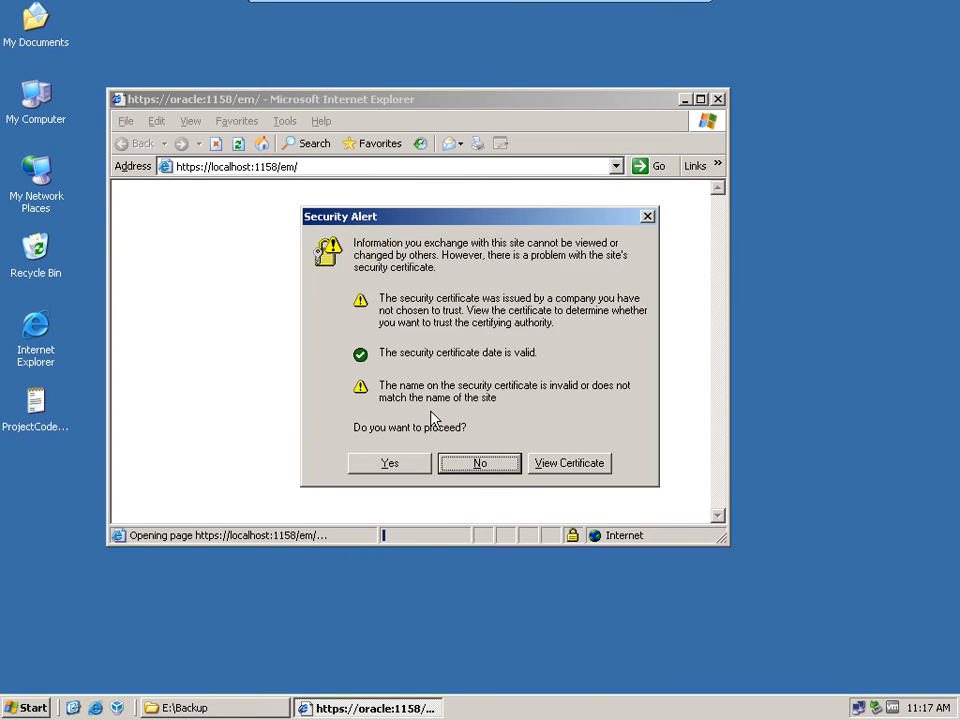
click(402, 467)
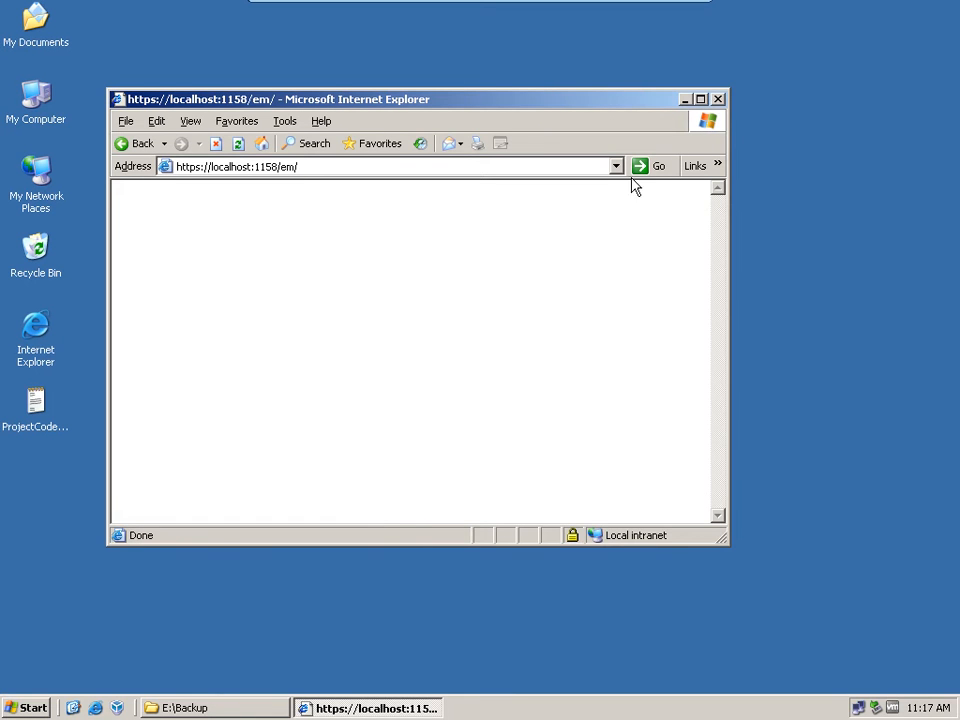
click(700, 99)
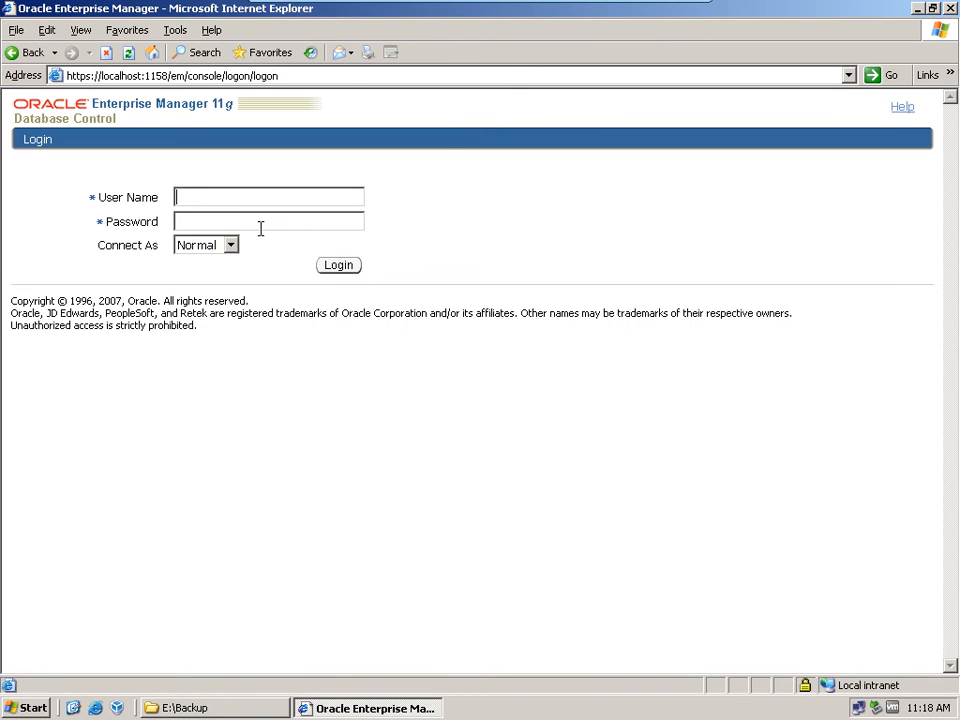
Step: Log in to Enterprise Manager Database Control as user sys with the account password, connecting as SYSDBA
text(sys)
key(Tab)
text(**********)
key(Tab)
key(Down)
click(336, 265)
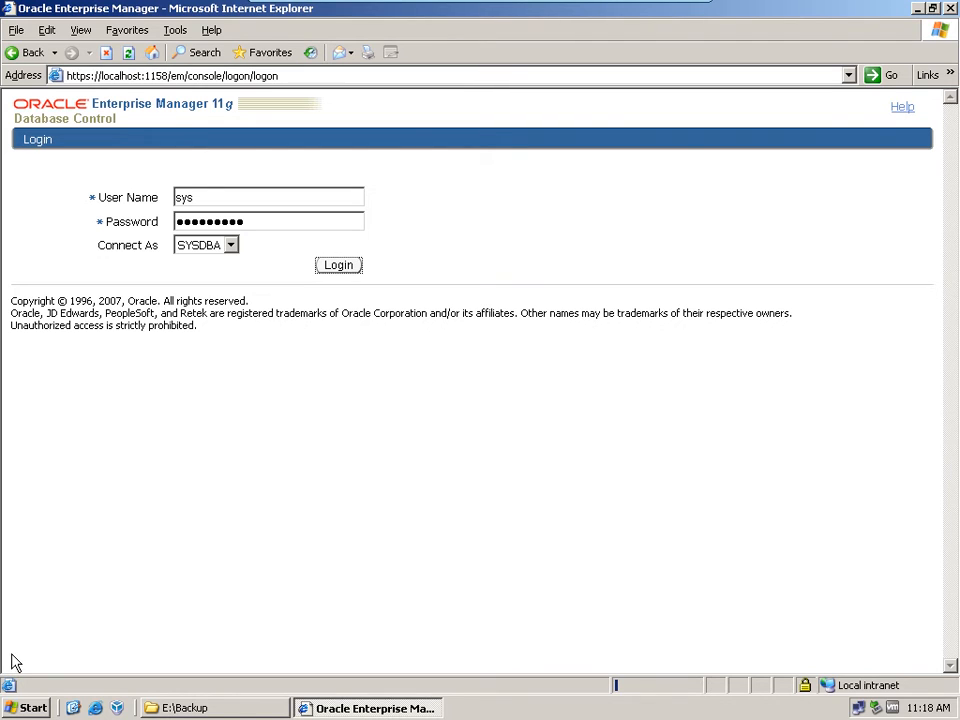
click(918, 9)
right_click(572, 267)
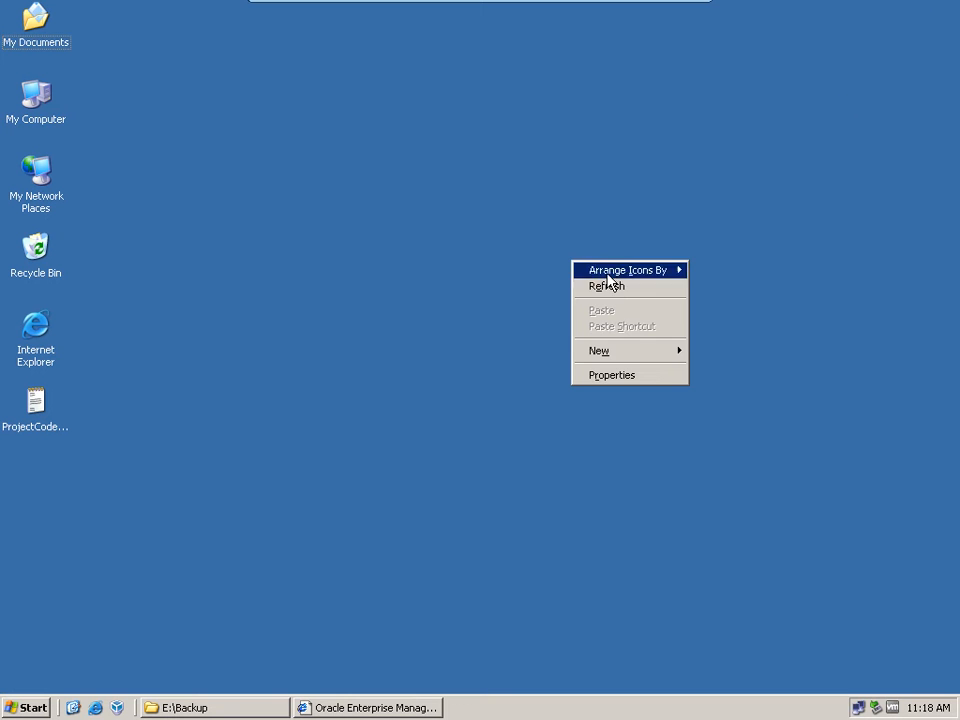
click(604, 287)
right_click(563, 219)
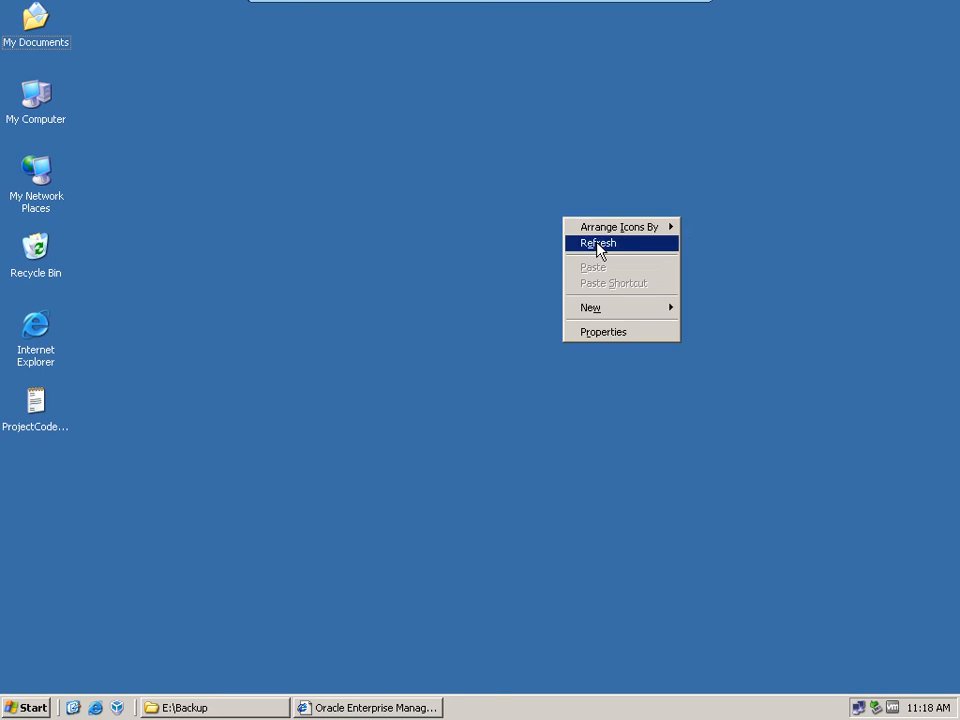
click(598, 250)
click(414, 709)
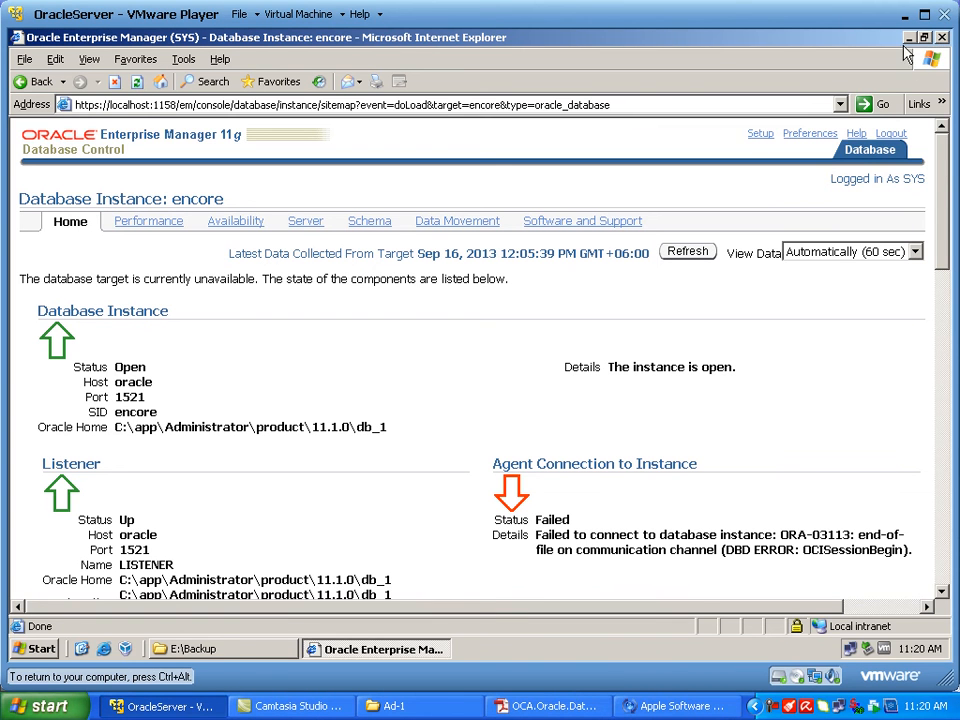
Step: Make the virtual machine full screen and open Recovery Settings from the Availability page of the encore database
click(925, 15)
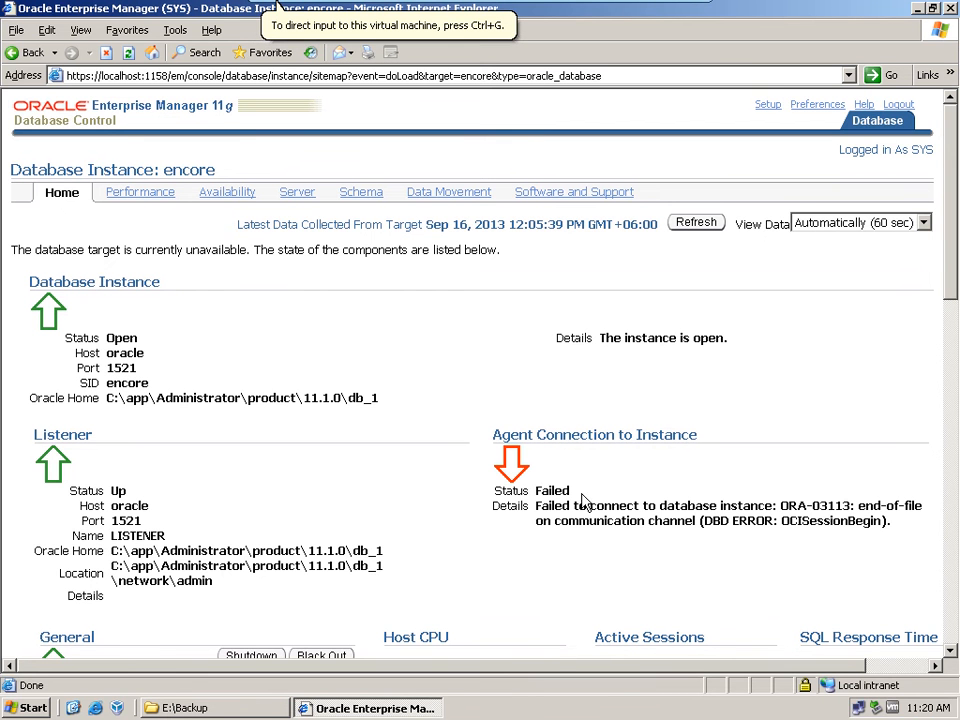
click(238, 192)
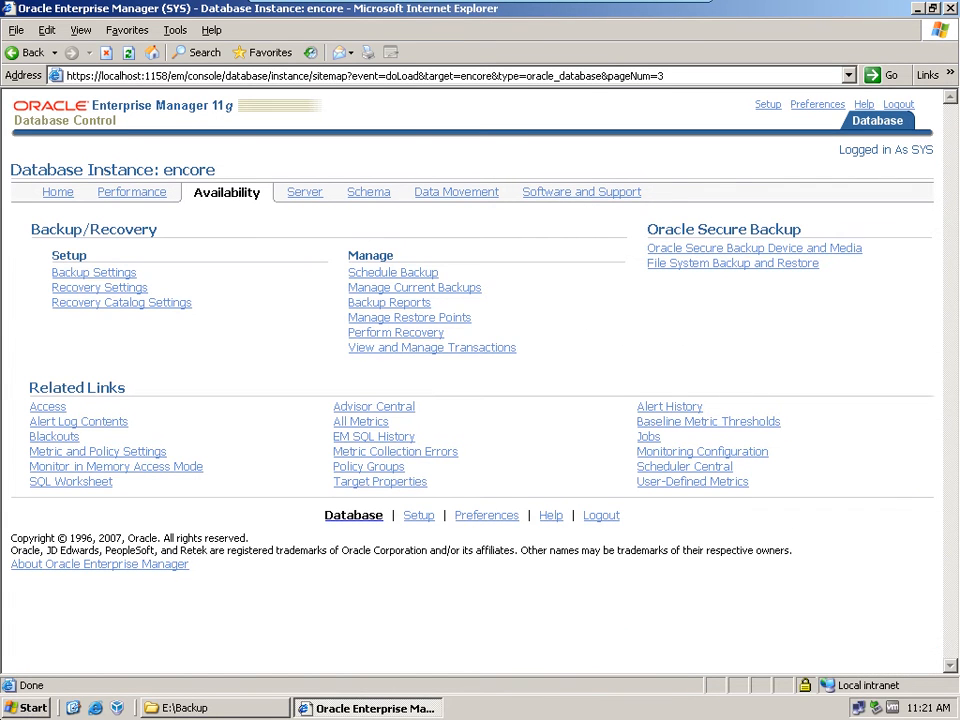
click(125, 291)
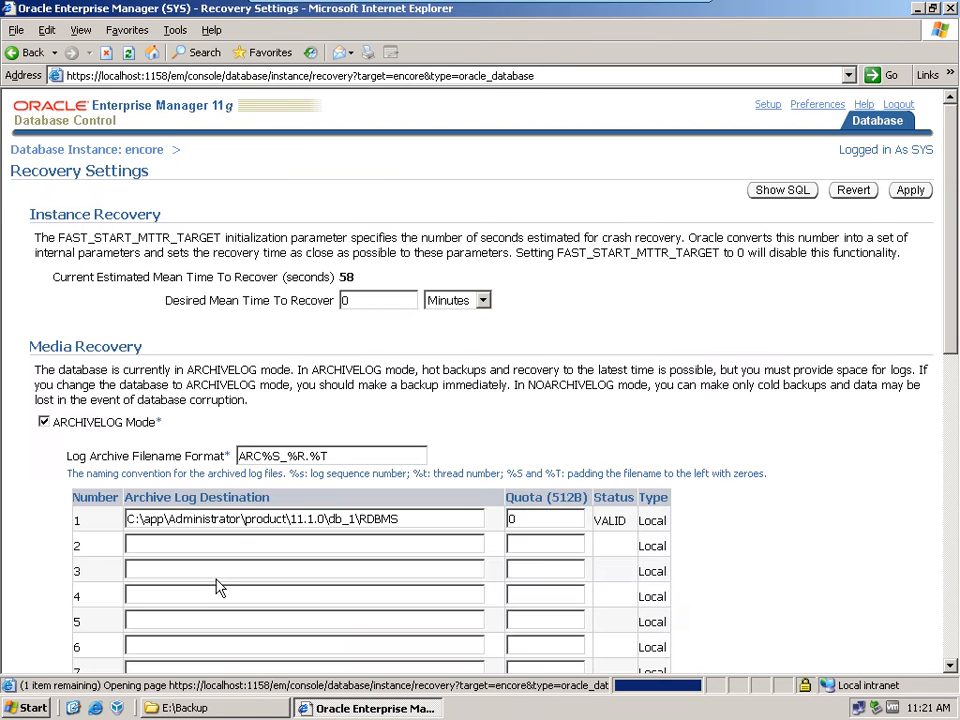
Step: Open the directory browser for the Flash Recovery Area Location, allow nonsecure items and move its window to the middle
scroll(603, 418, down, 5)
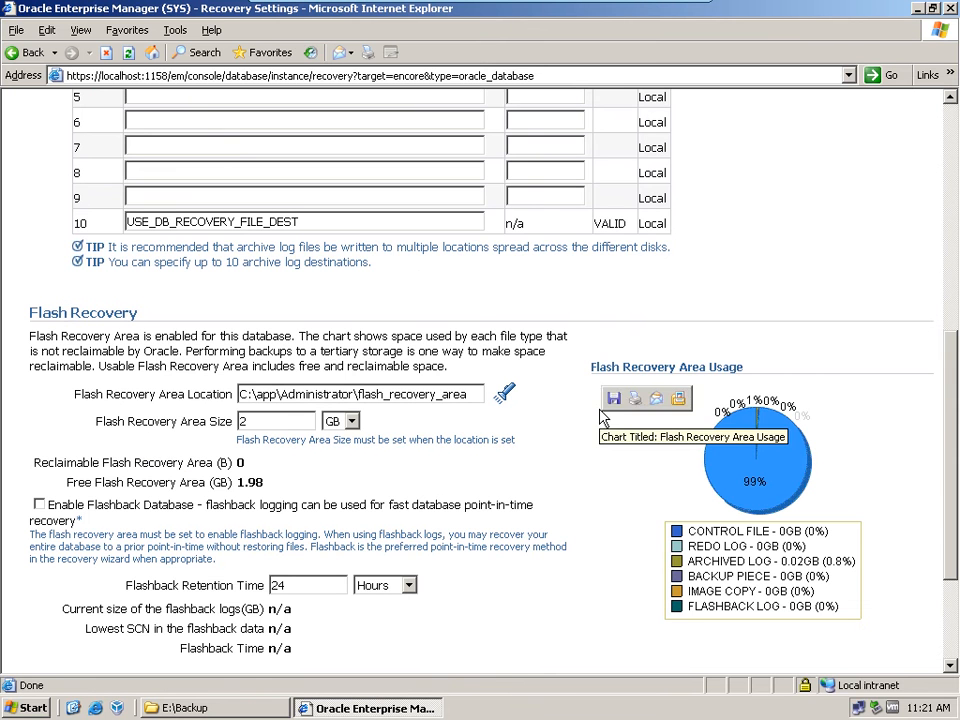
click(504, 394)
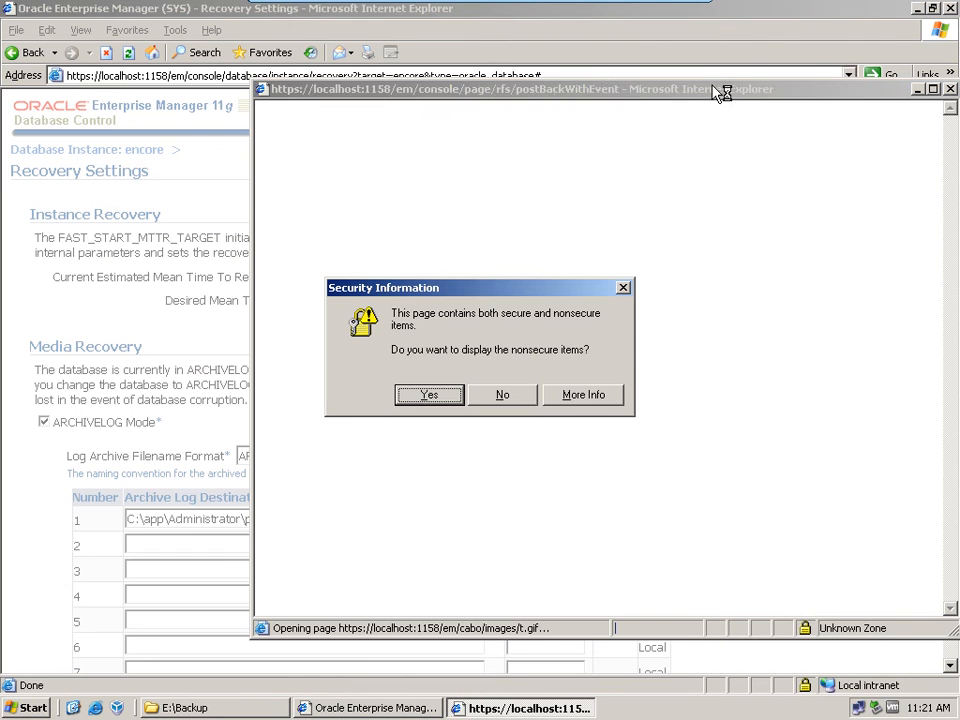
click(458, 395)
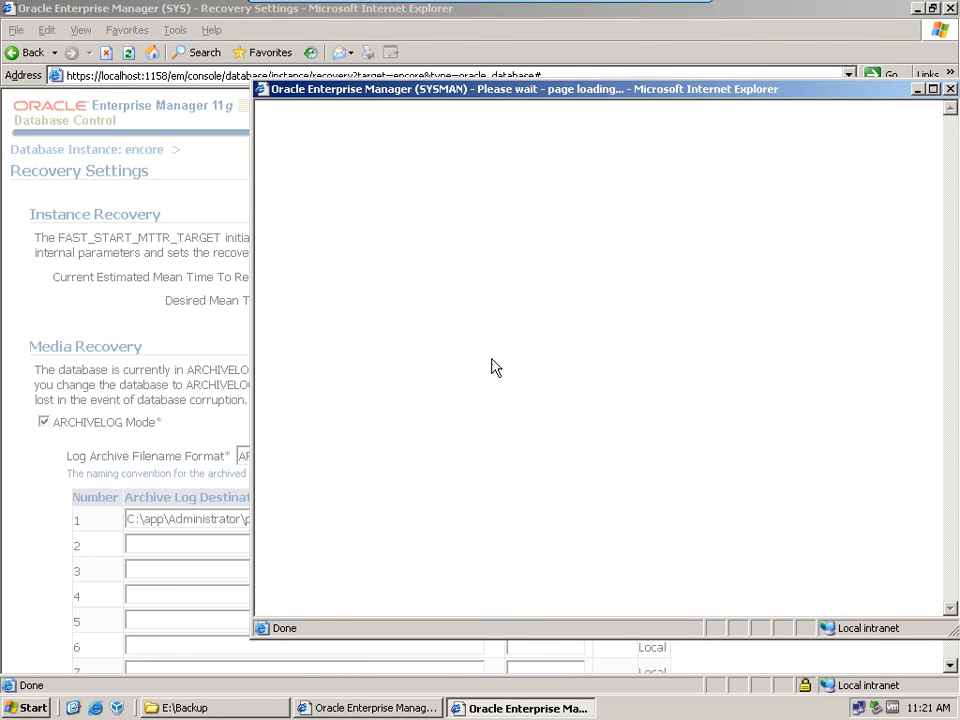
drag(750, 96, 608, 104)
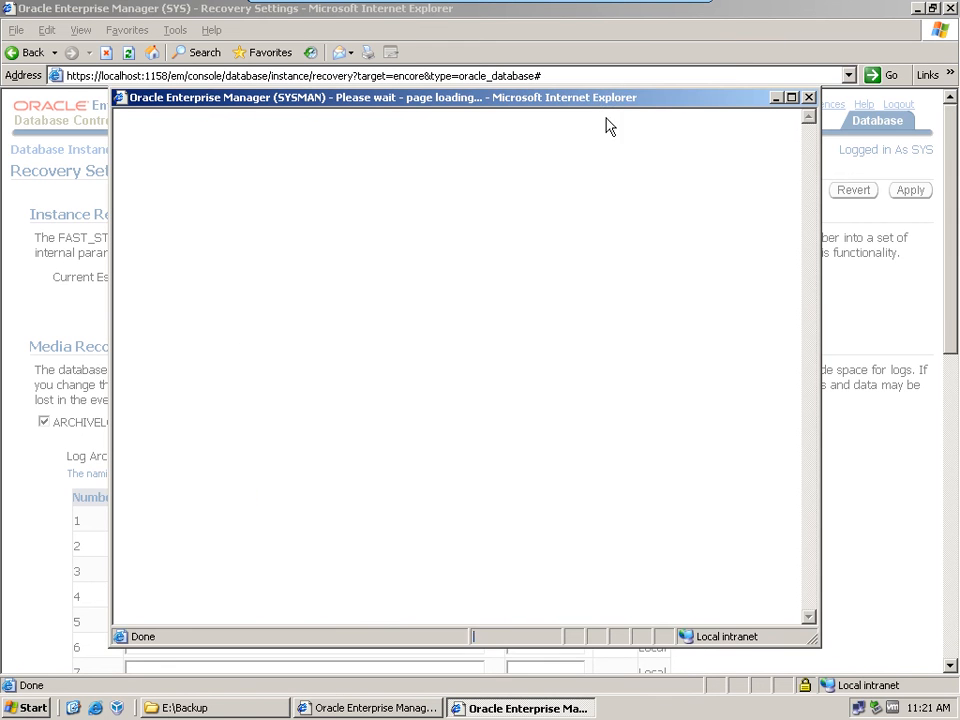
Step: Submit the host credentials with username administrator and the account password
click(434, 255)
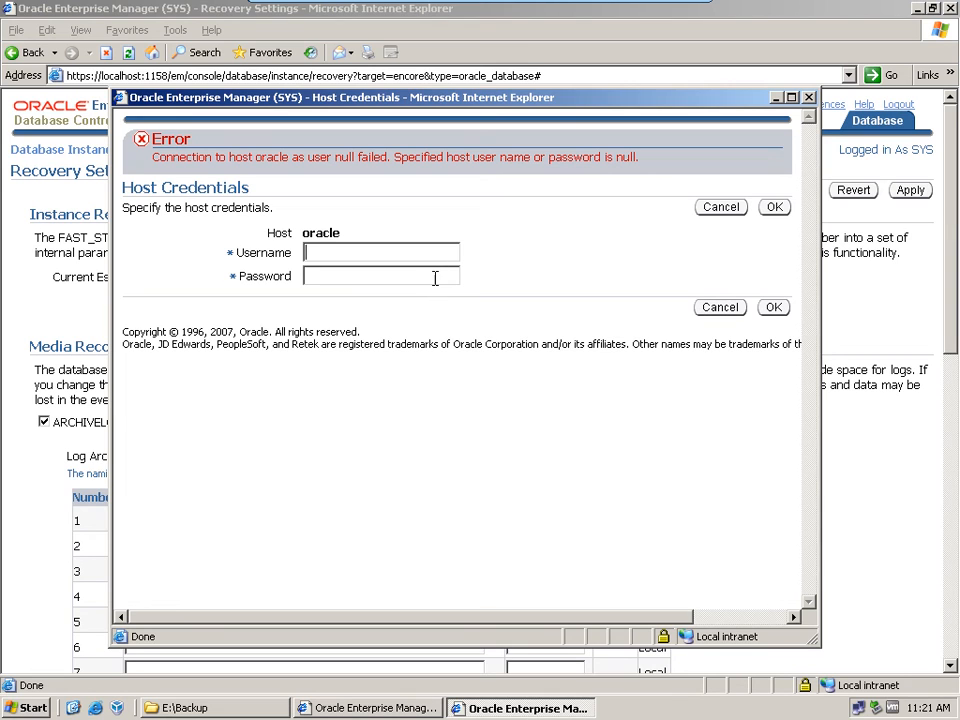
text(administrator)
click(435, 278)
text(orac)
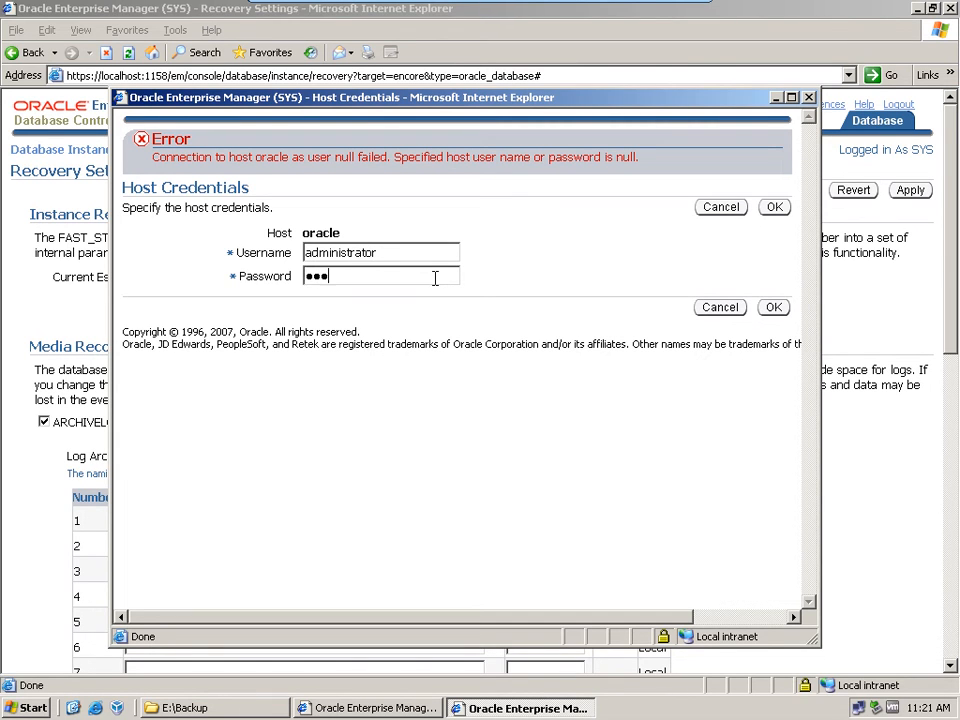
text(le12345)
click(775, 208)
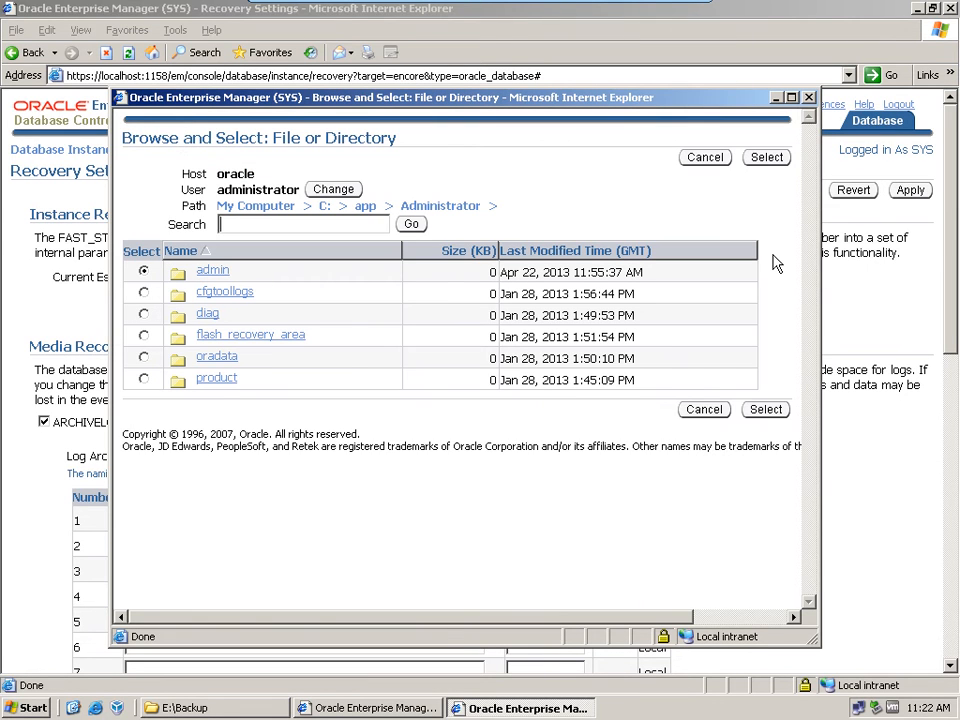
Step: Choose E:\Backup as the Flash Recovery Area Location and apply the recovery settings
click(288, 210)
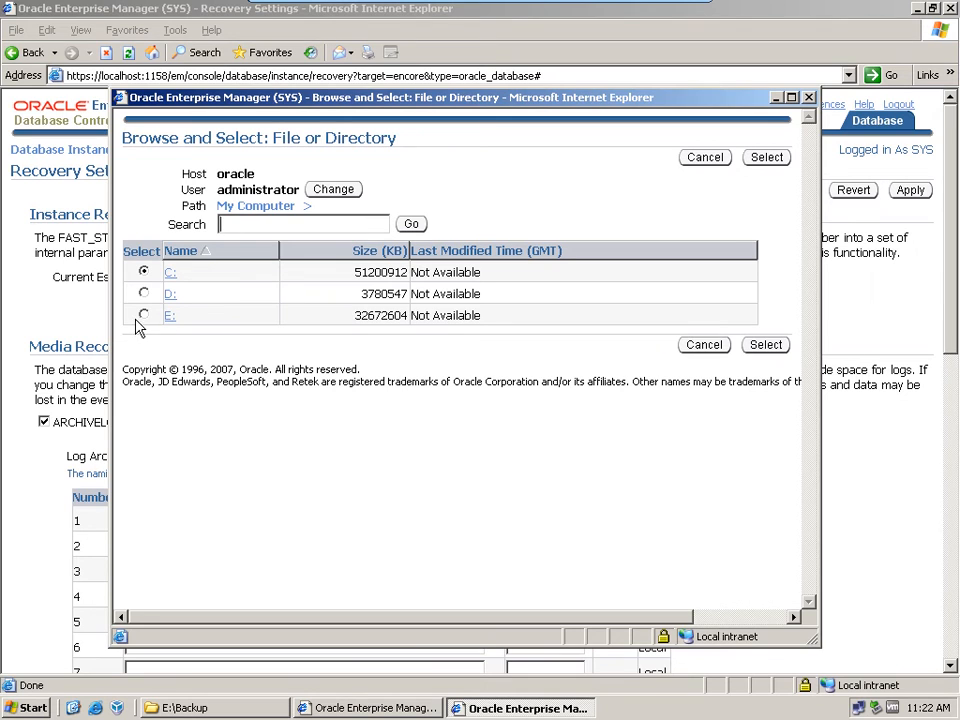
click(170, 318)
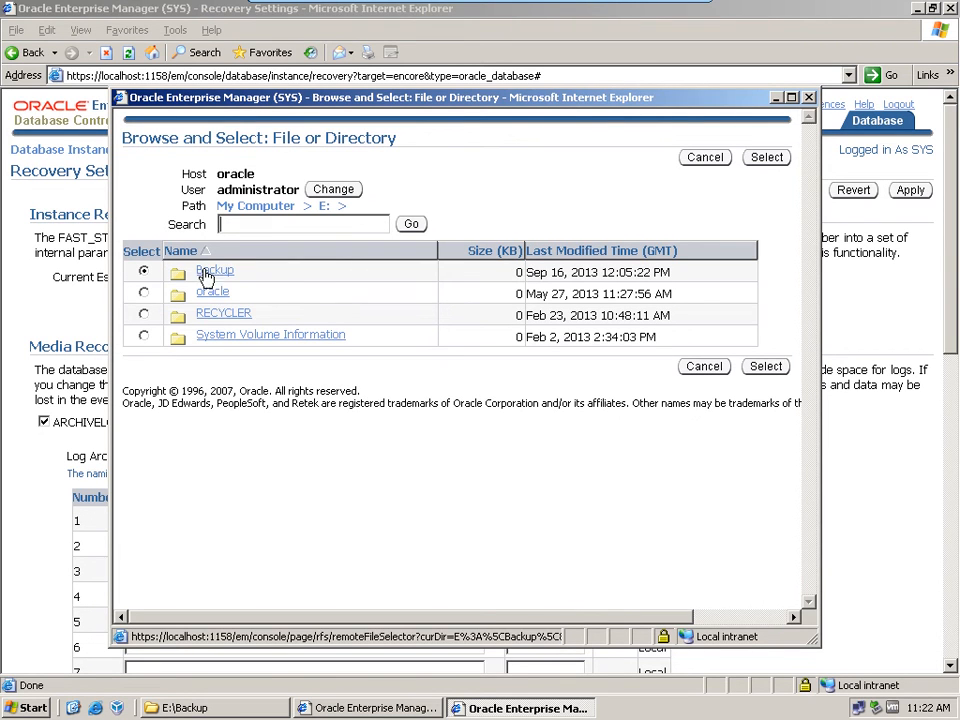
click(143, 271)
click(756, 374)
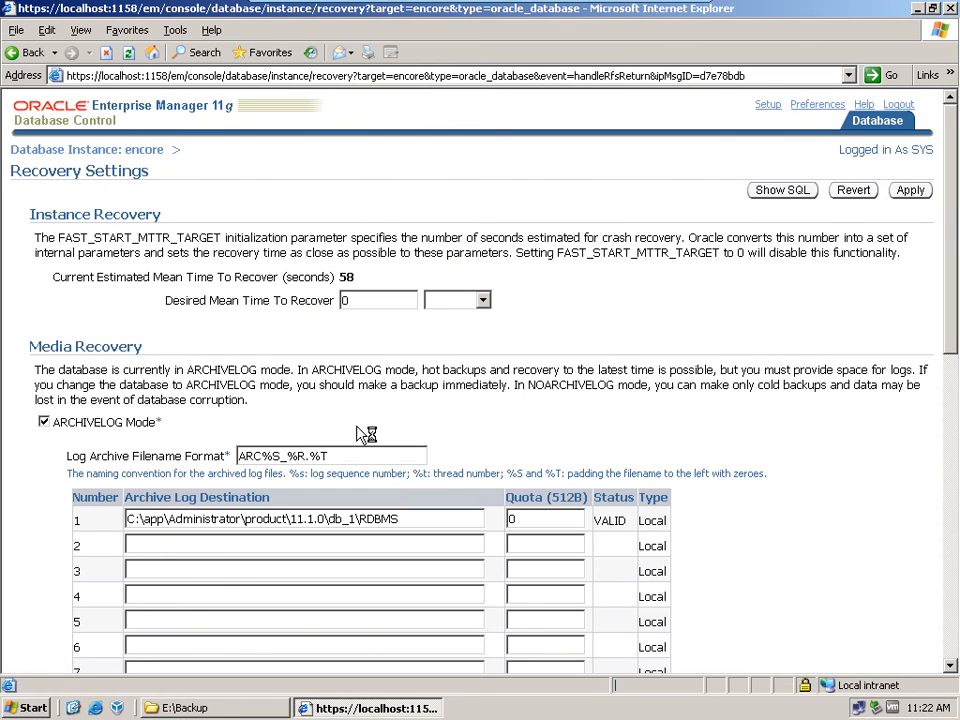
scroll(365, 433, down, 10)
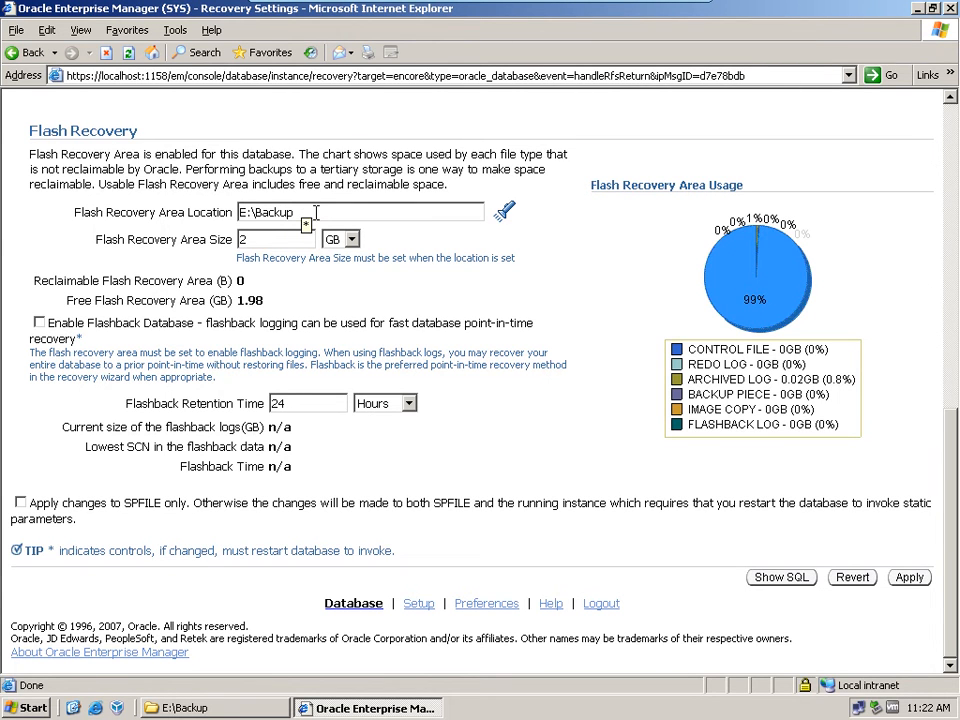
drag(316, 212, 207, 207)
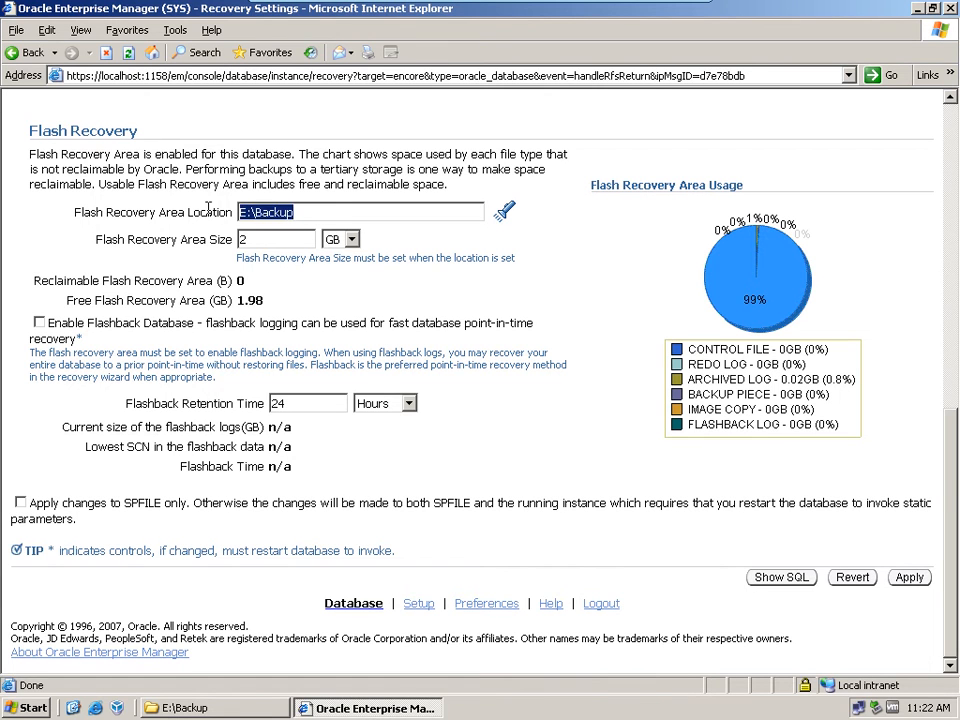
click(902, 586)
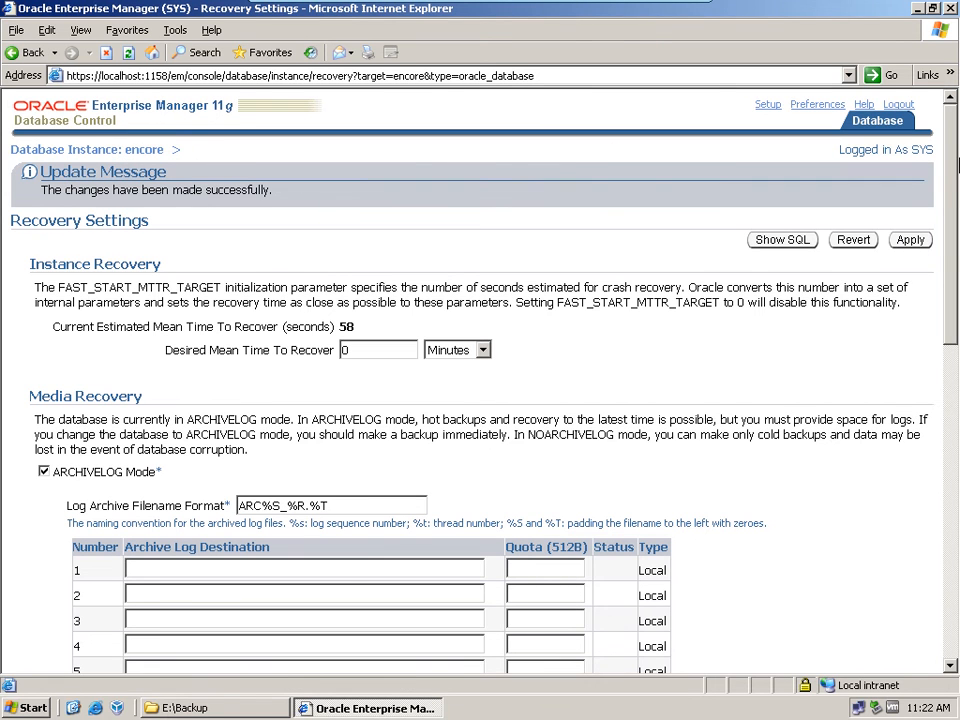
Step: Log out of Database Control, minimize the browser and switch to the exam guide PDF in Adobe Reader
click(897, 106)
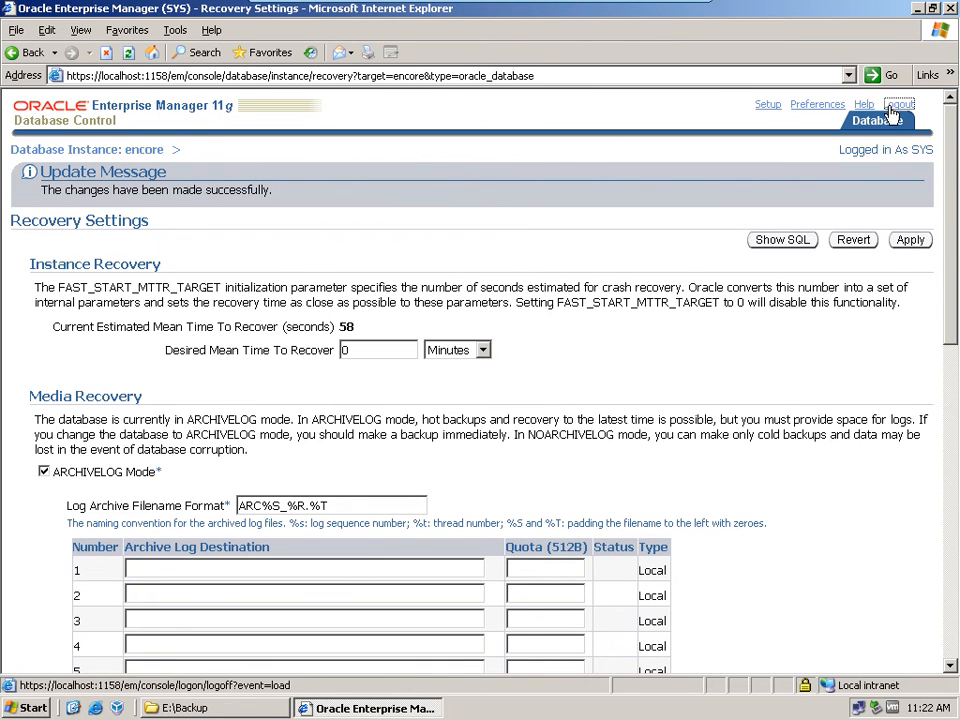
click(917, 8)
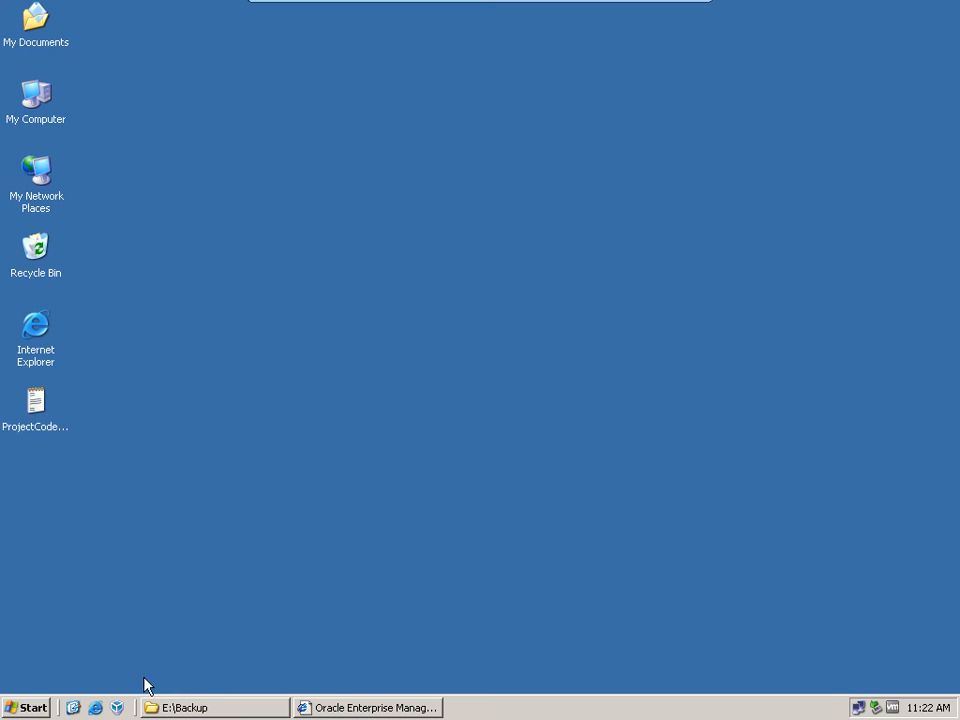
mouse_move(617, 8)
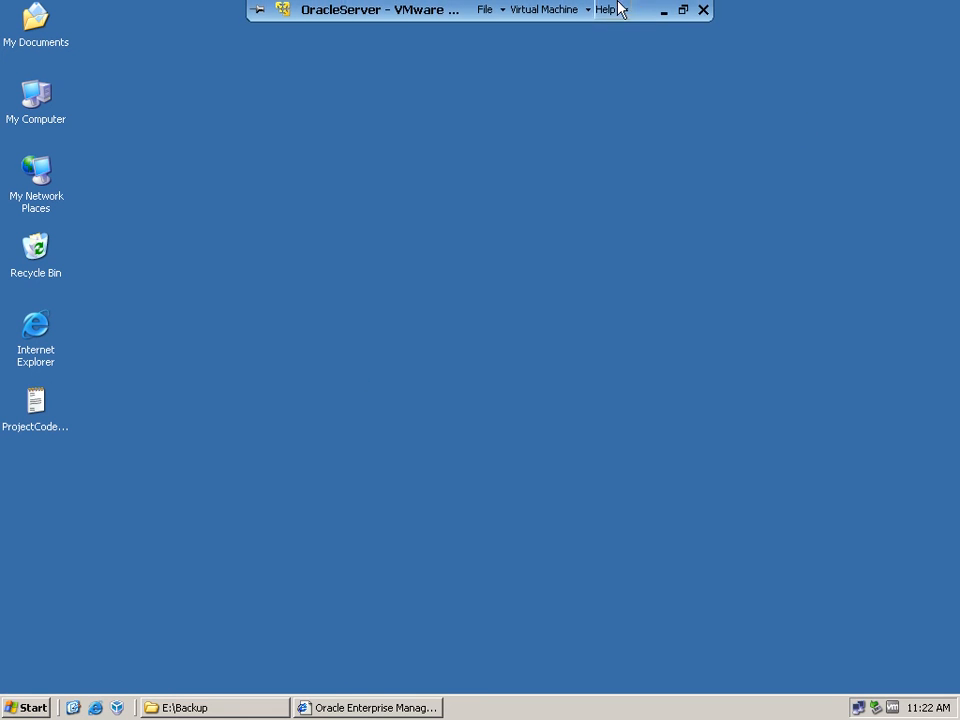
click(664, 13)
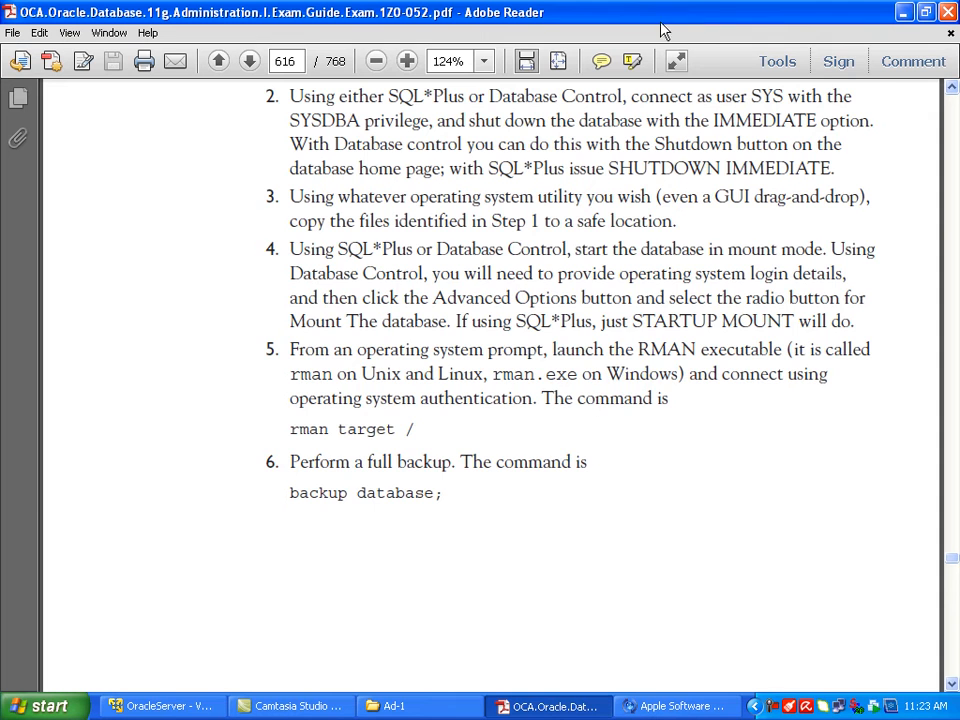
Step: Review steps 2 to 6 of the exercise, highlighting the SHUTDOWN IMMEDIATE and STARTUP MOUNT commands
scroll(446, 394, down, 6)
scroll(447, 393, up, 3)
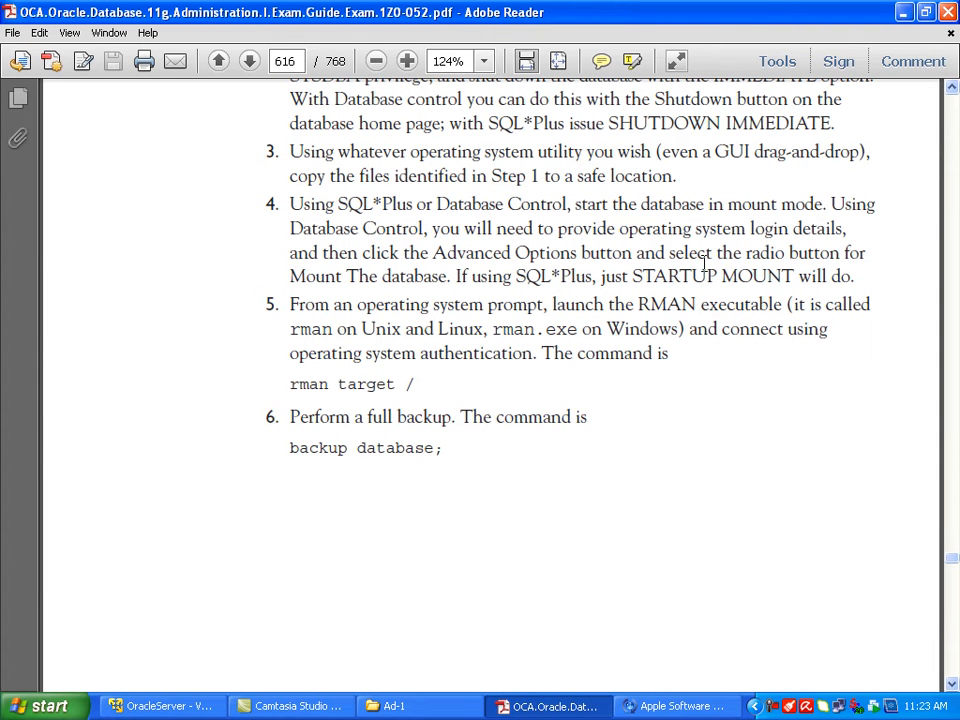
drag(645, 274, 742, 287)
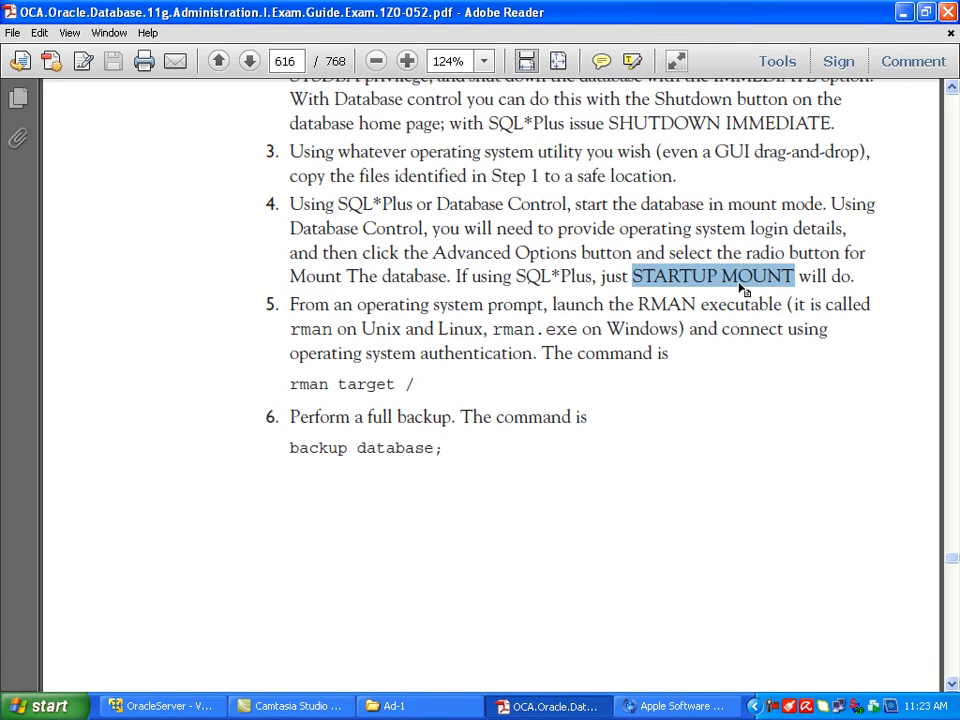
drag(609, 123, 831, 123)
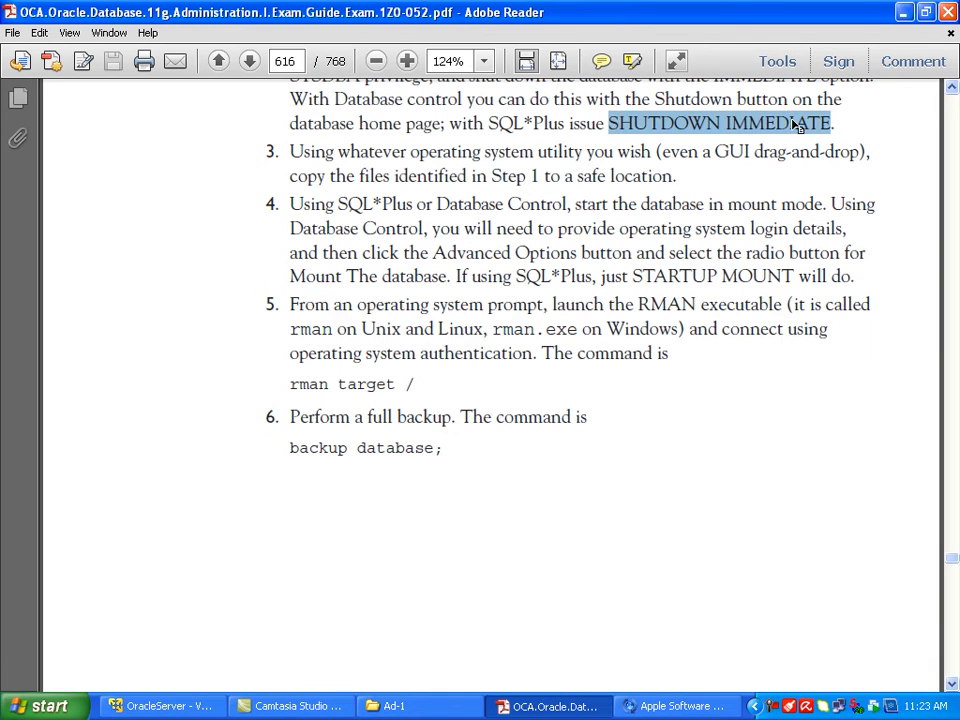
drag(632, 276, 797, 265)
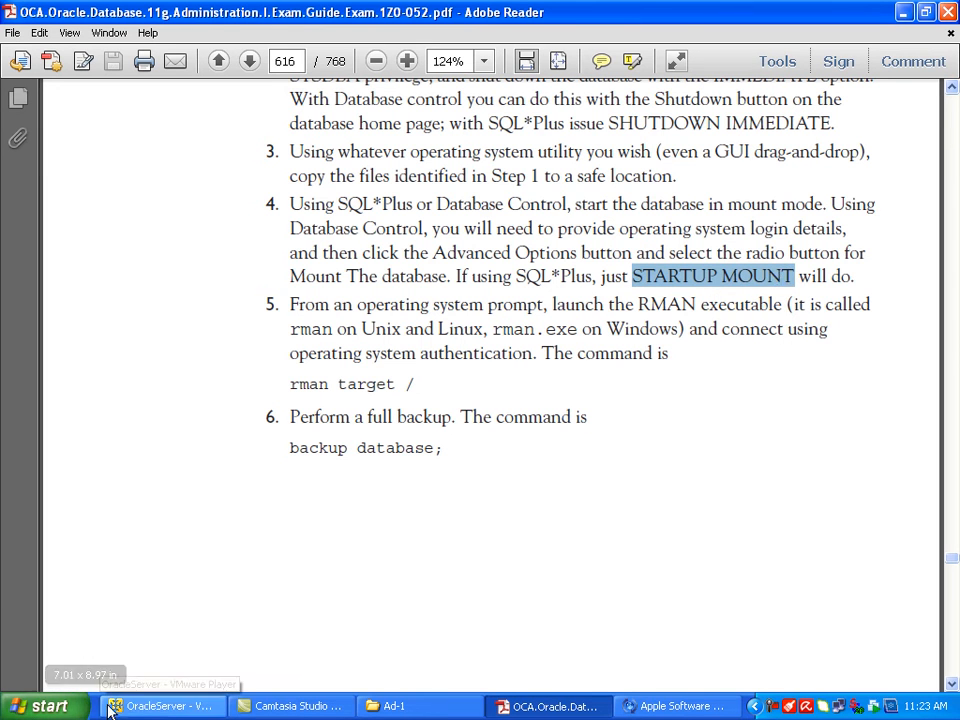
Step: Switch back to the OracleServer virtual machine and open a command prompt by running cmd
click(145, 707)
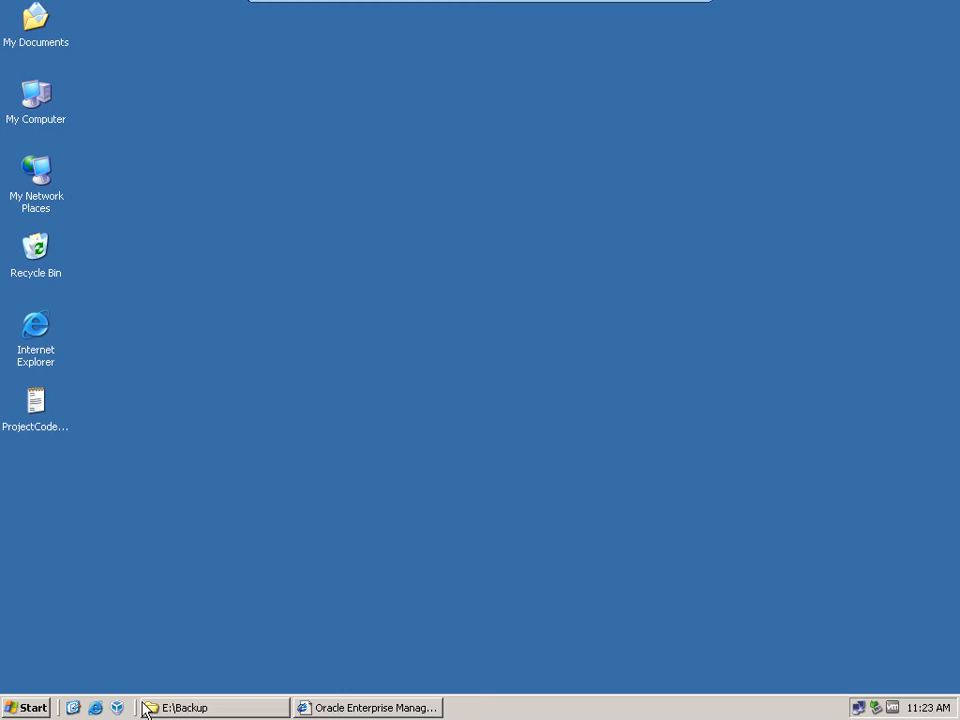
click(24, 708)
click(92, 640)
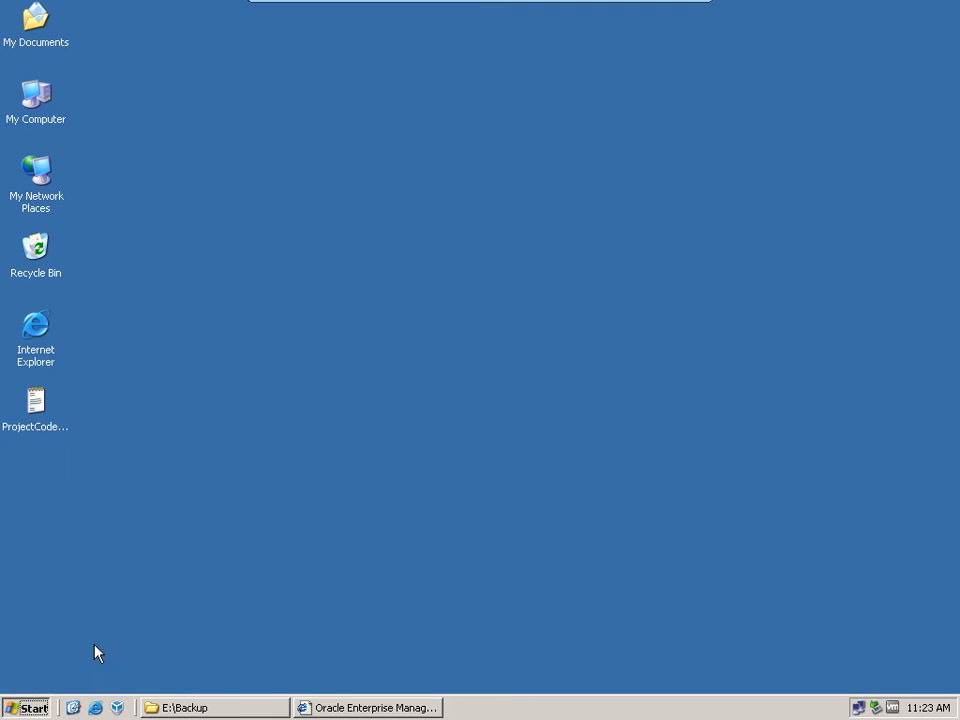
text(cmd)
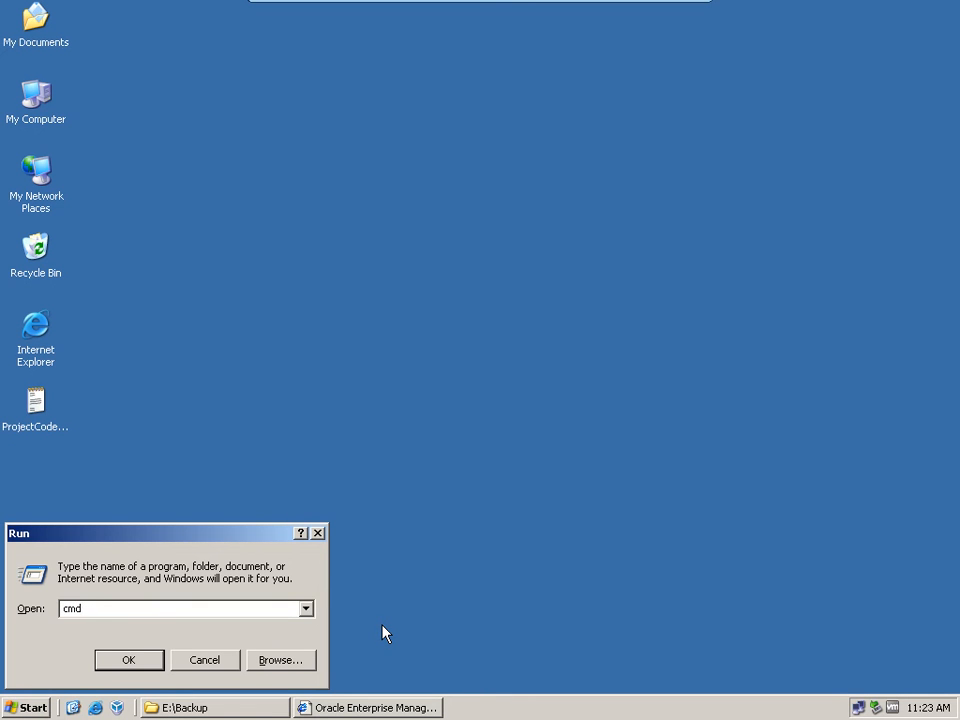
key(Return)
Step: Start SQL*Plus with operating system authentication using the command sqlplus / as sysdba
text(sqlplus)
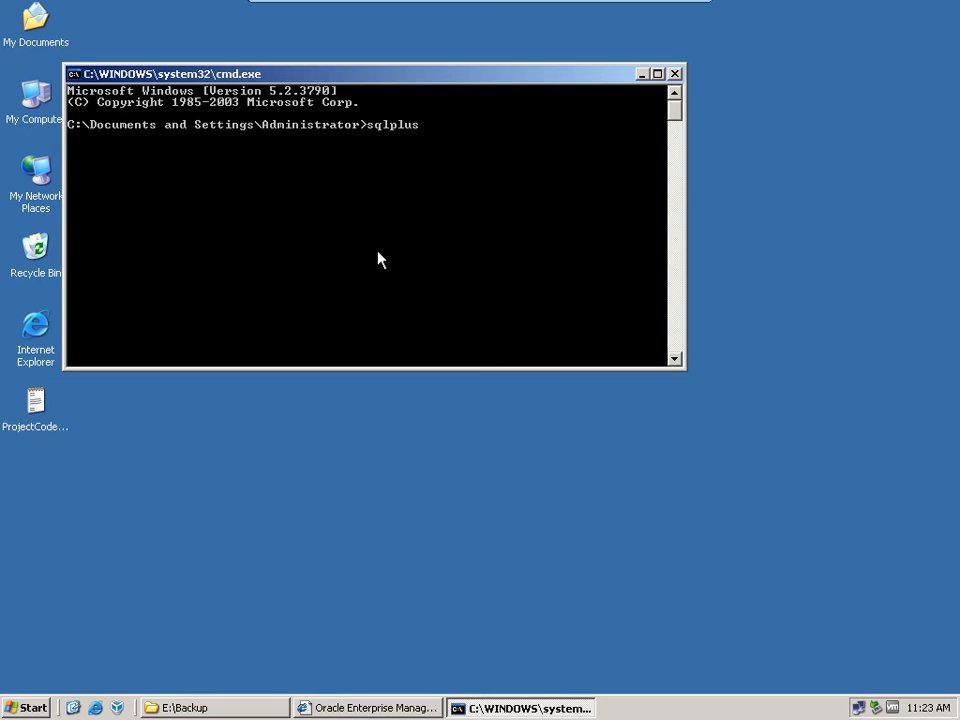
text( / as sysdba)
key(Return)
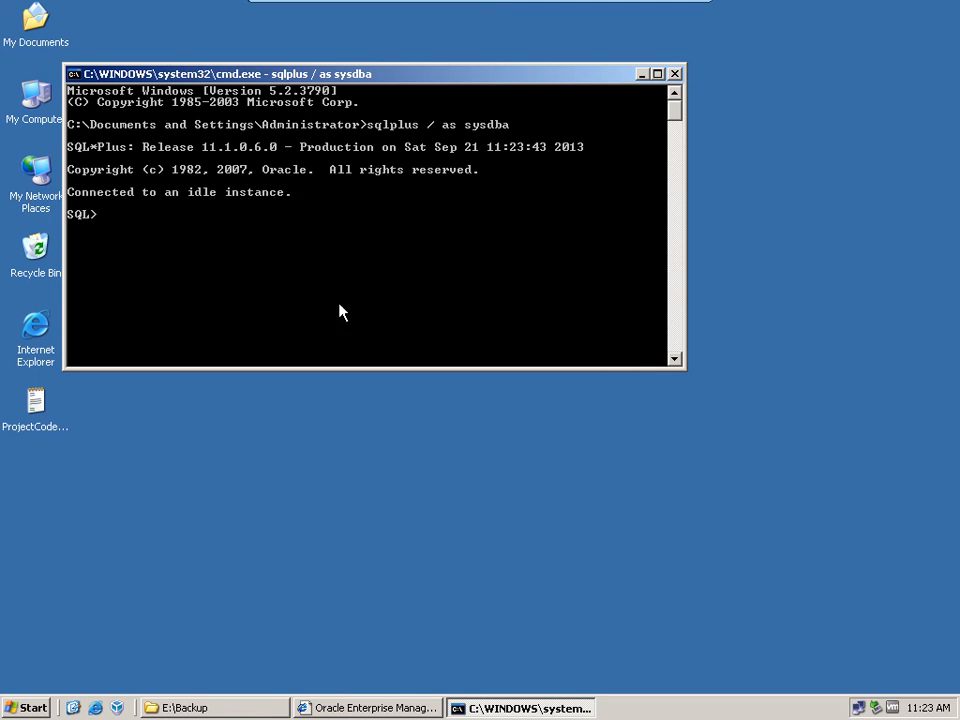
Step: Try to shut down the database in SQL*Plus with shutdown immediate;
text(shutdown immediat)
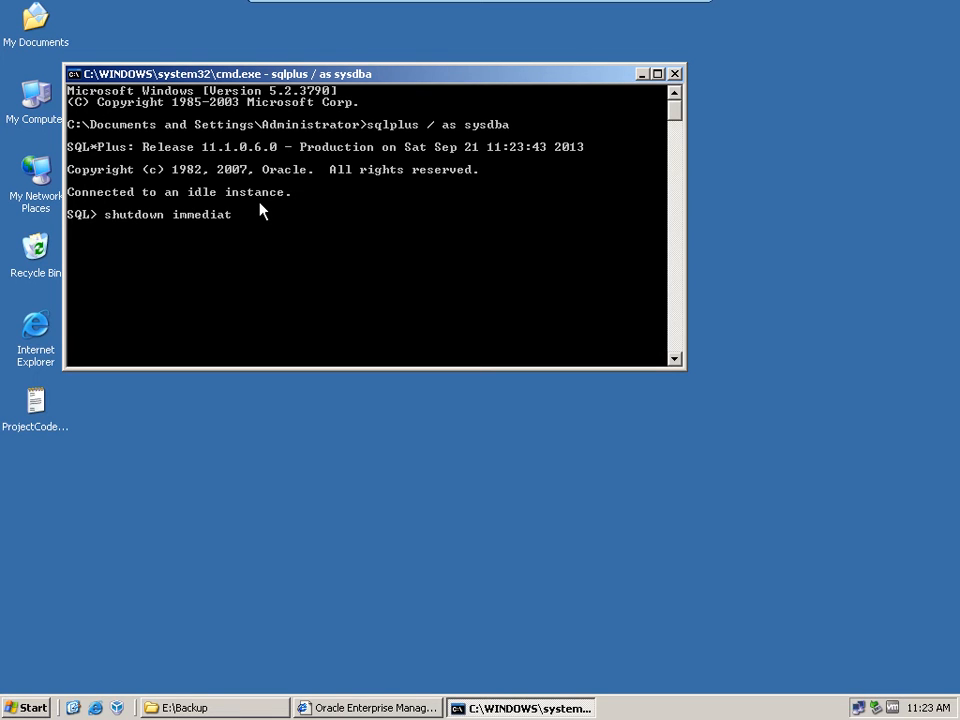
text(e;)
key(Return)
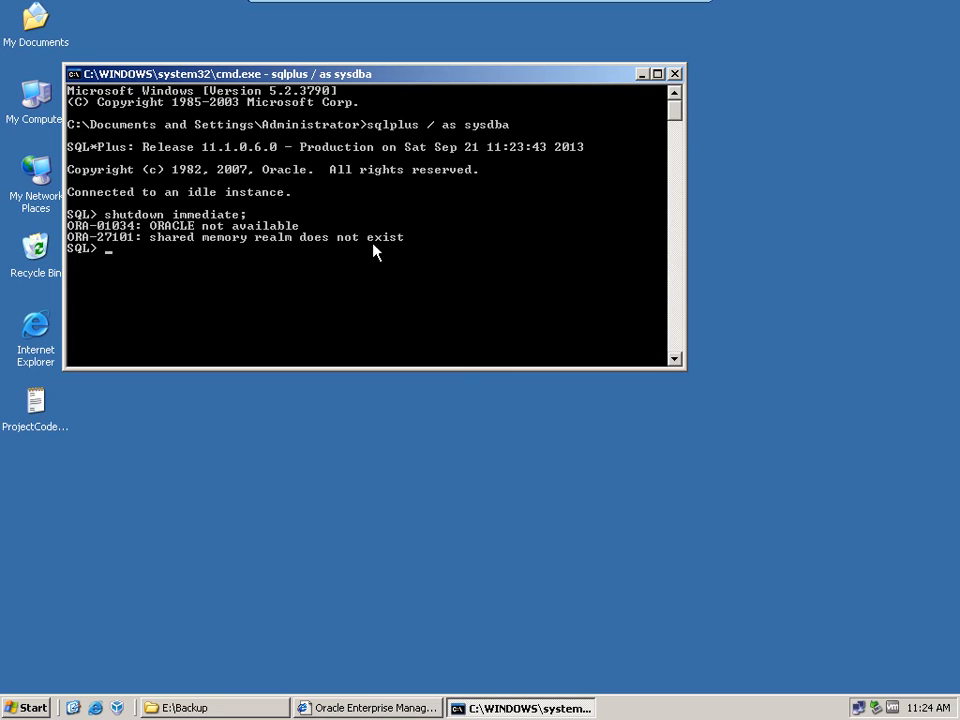
Step: Close the command prompt, open SQL Plus from the OraDb11g_home1 programs and log in as / as sysdba
click(675, 74)
click(24, 709)
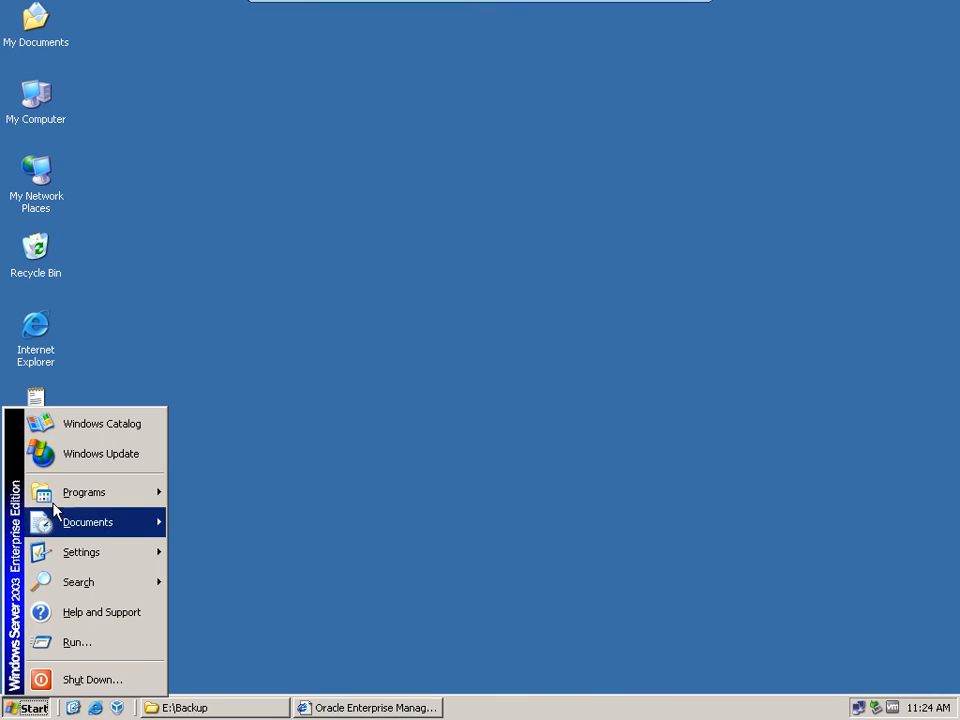
mouse_move(70, 494)
mouse_move(320, 489)
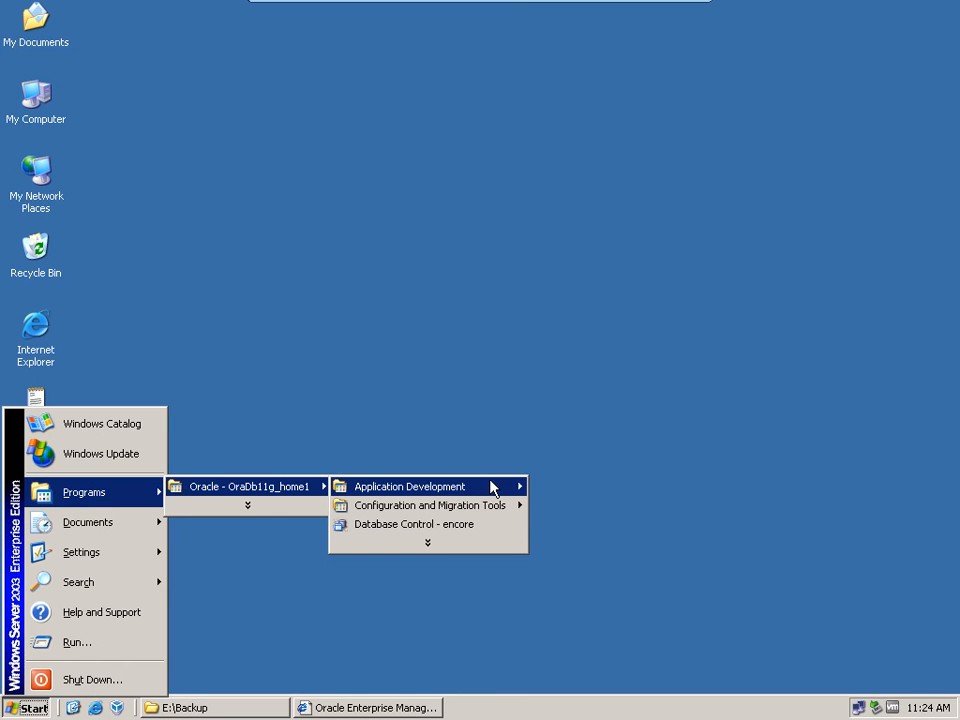
mouse_move(461, 486)
click(566, 506)
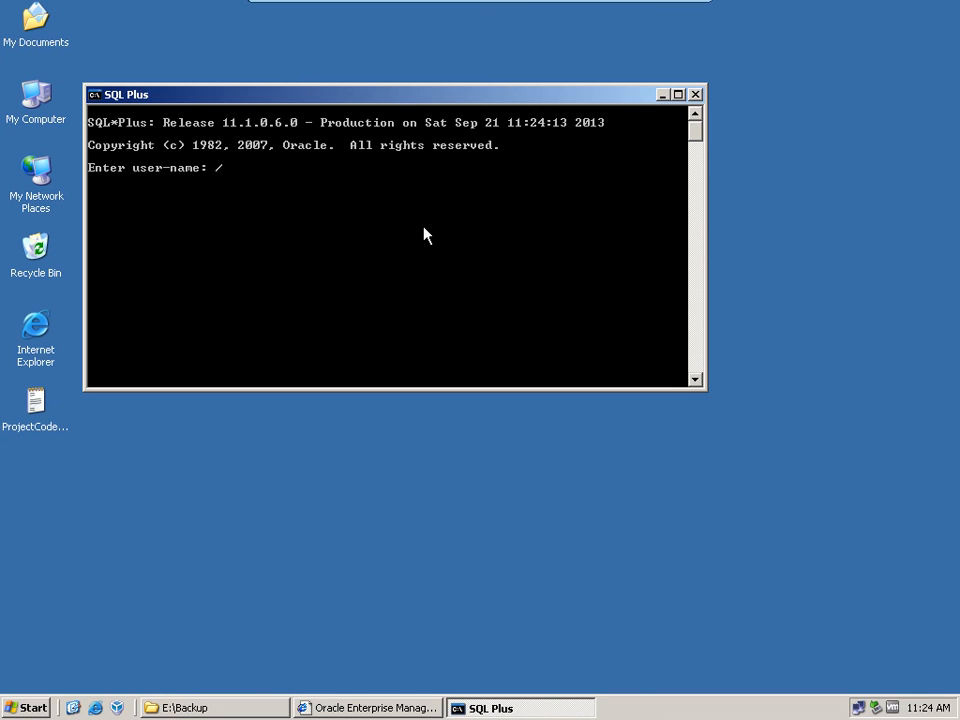
text(/ as sysdba)
key(Return)
Step: Try to shut down the database from this SQL Plus session with shutdown immediate;
text(s)
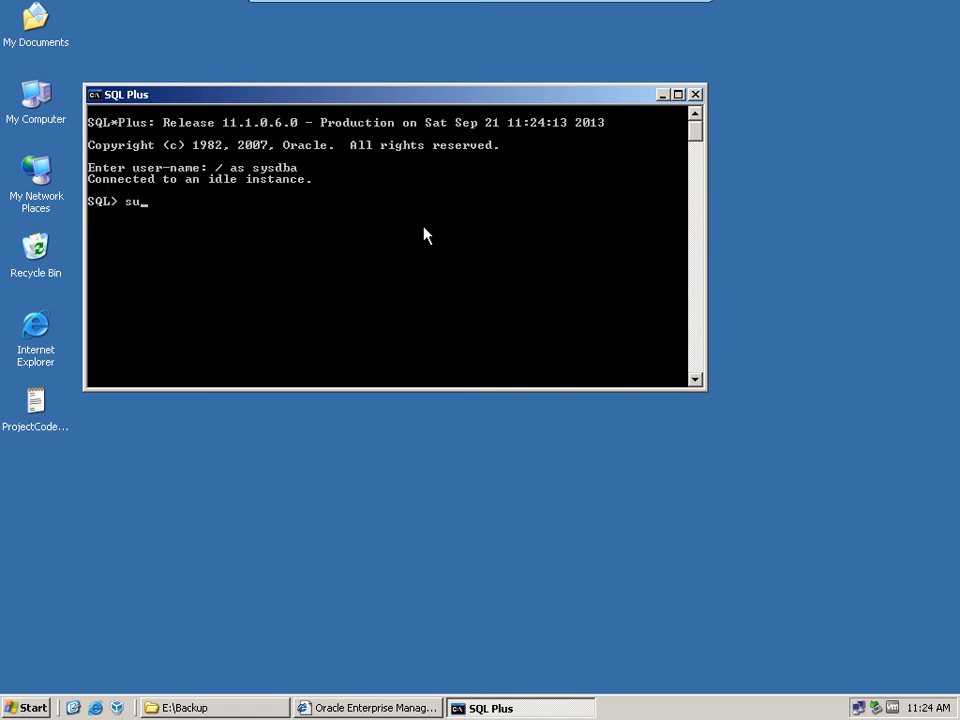
text(hutdown imm)
text(ed)
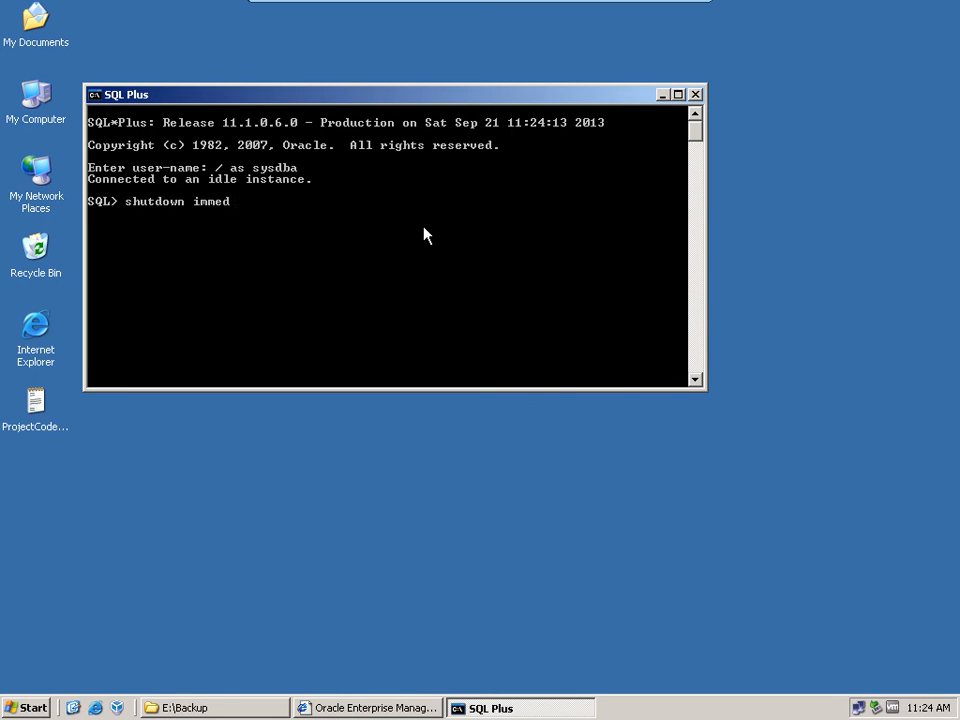
text(iate;)
key(Return)
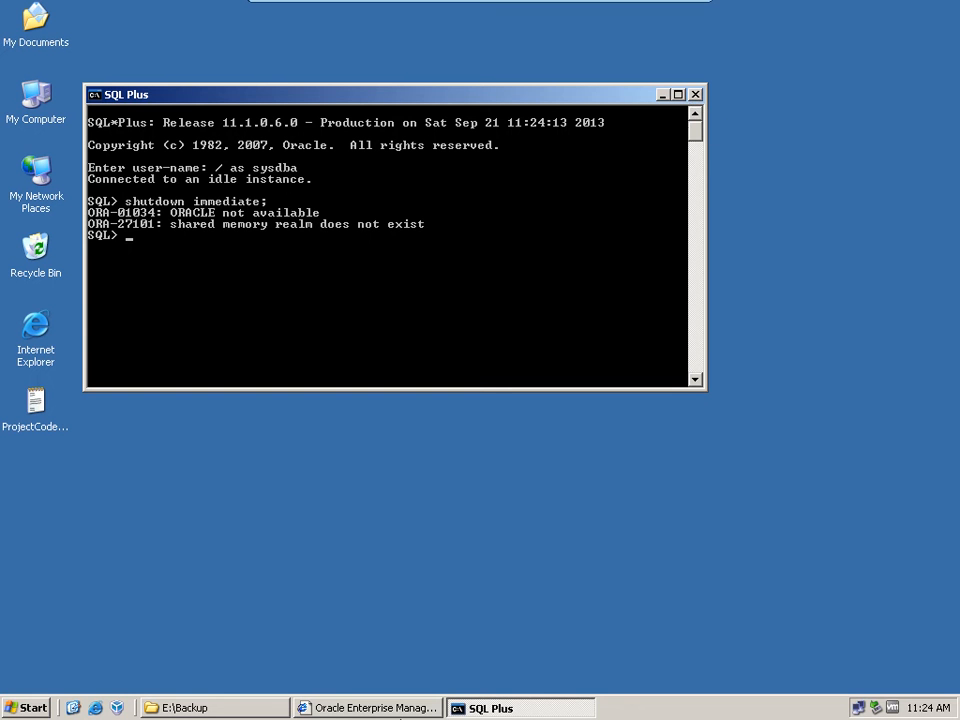
Step: Switch to Enterprise Manager and submit a login as sys with the account password, connecting as SYSDBA
click(385, 710)
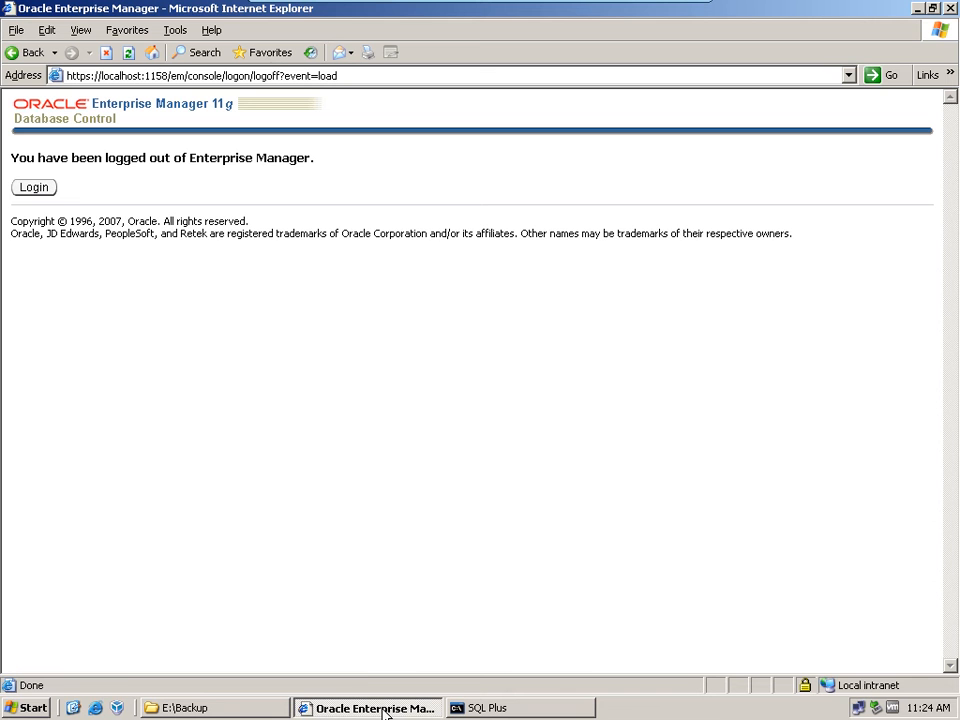
click(40, 193)
text(sys)
key(Tab)
text(oracle)
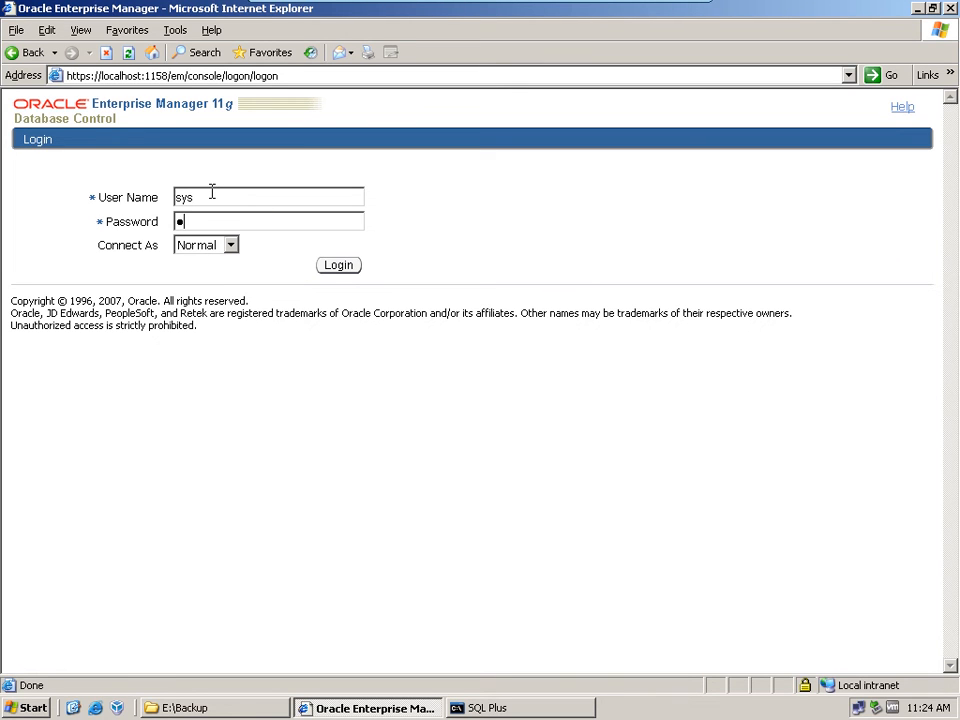
text(123)
key(Tab)
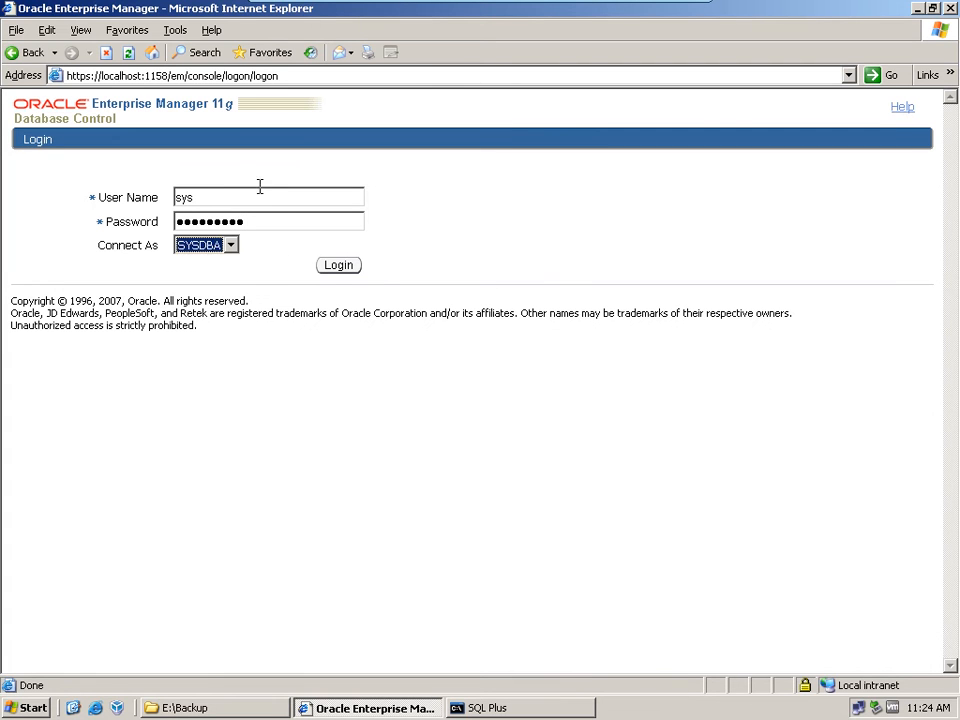
key(Down)
click(338, 265)
Step: Return to SQL Plus and connect to encore as sys with the account password and the sysdba role
click(555, 710)
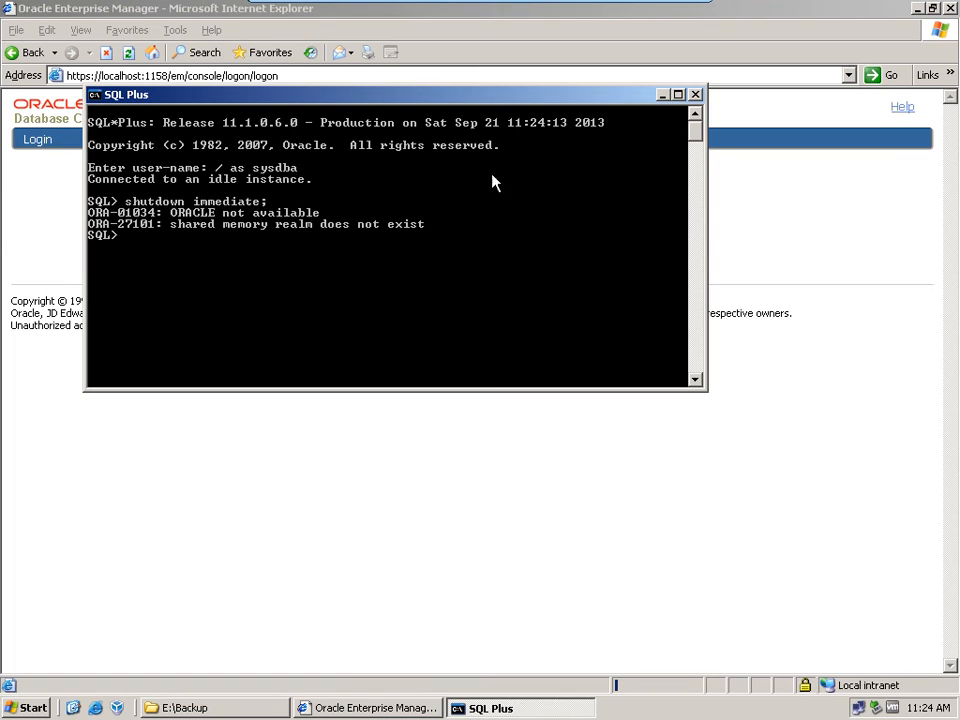
text(connect sys/o)
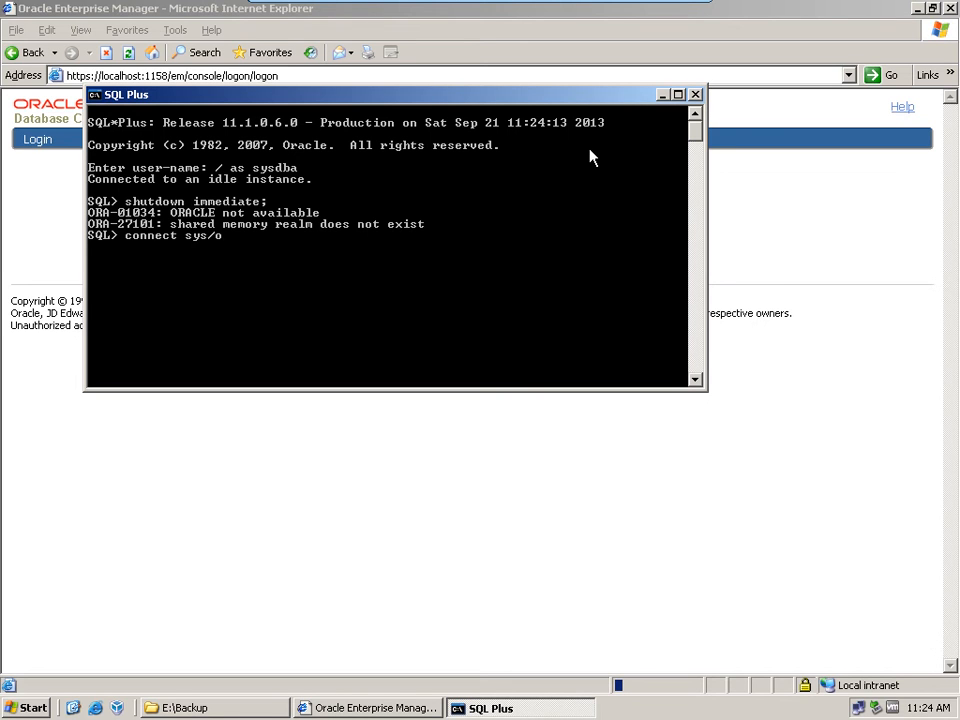
text(racle11g@enc)
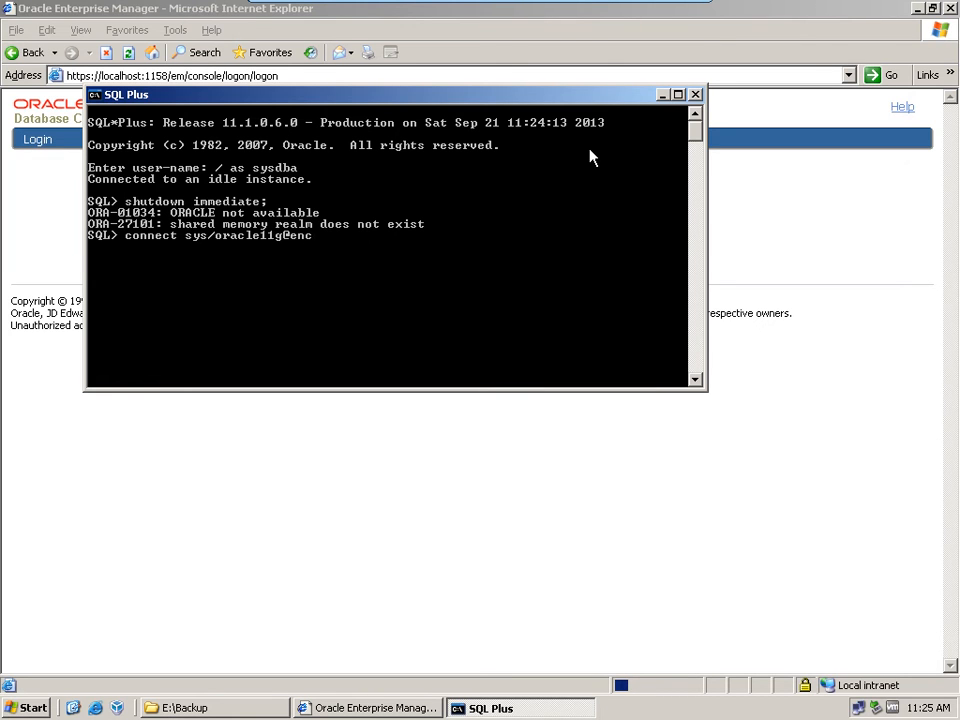
text(ore as sysdba)
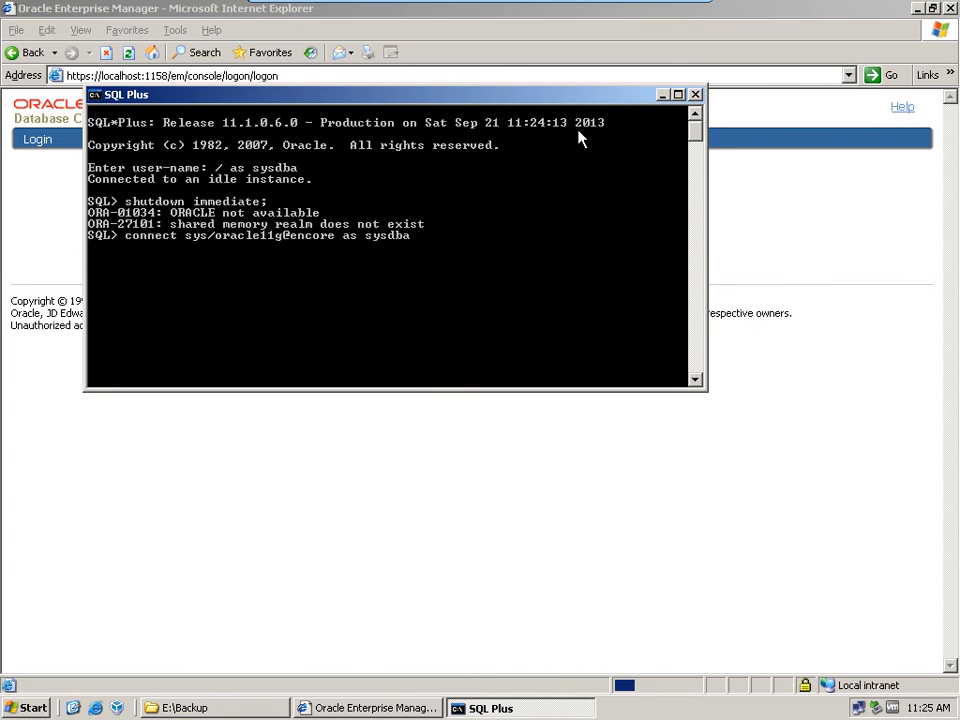
Step: Shut down the encore database by running shutdown immediate; again
key(Up)
key(Up)
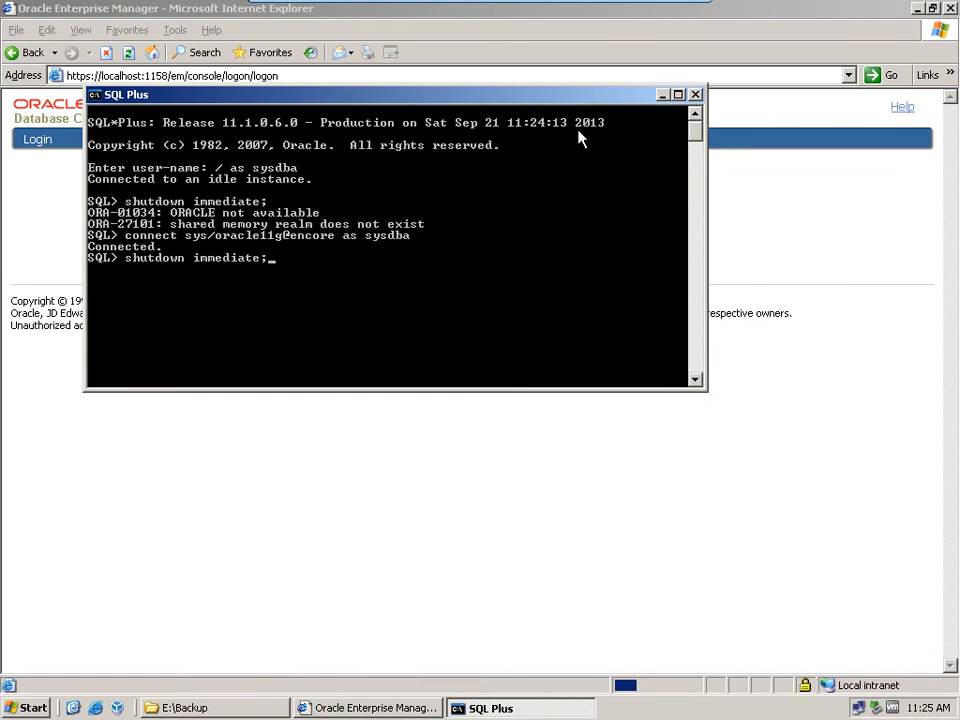
key(Return)
Step: Close the Enterprise Manager browser window and go back to the SQL Plus window
click(917, 8)
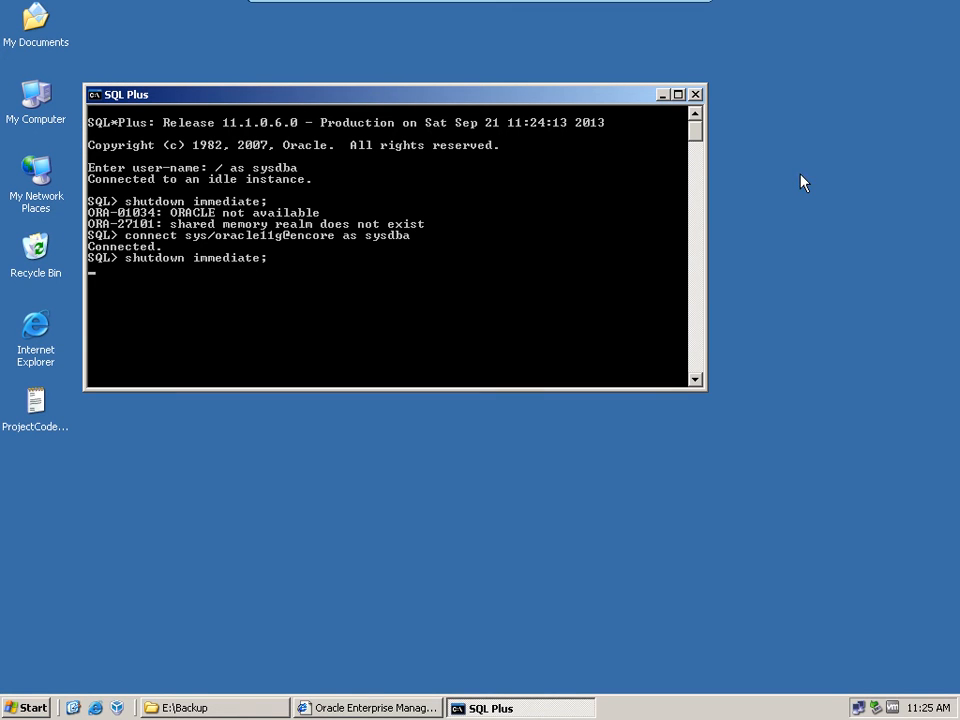
click(366, 707)
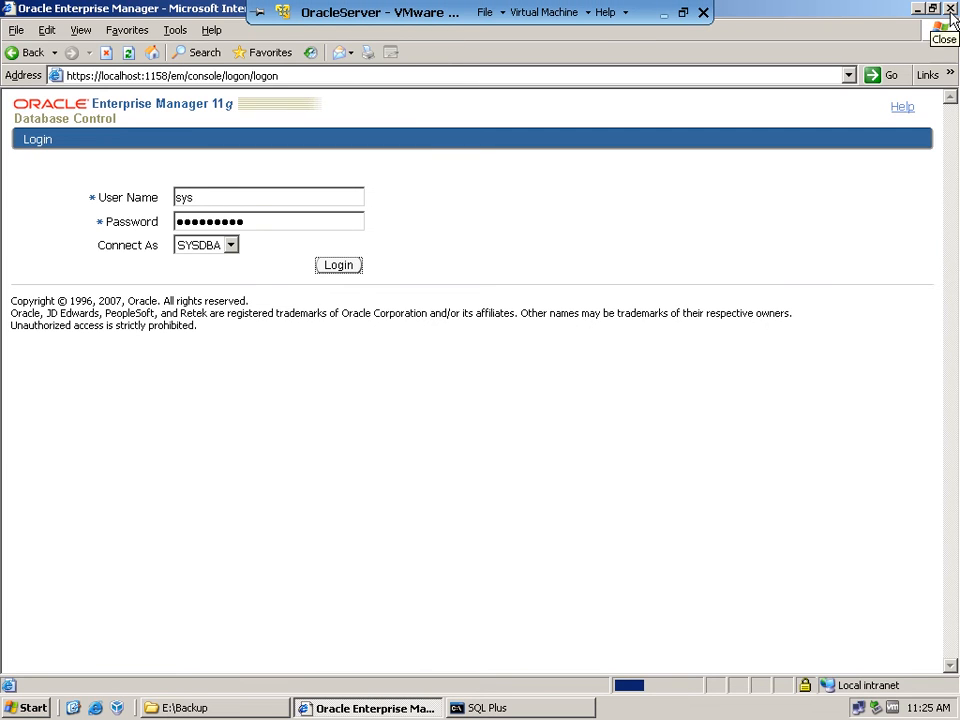
click(949, 8)
click(611, 231)
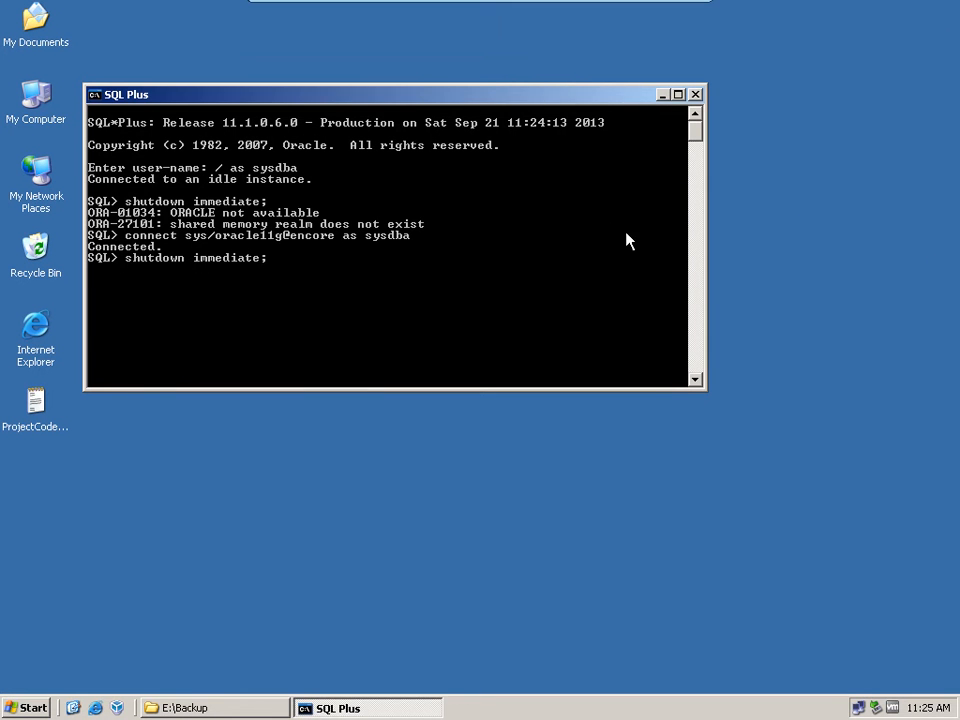
right_click(776, 218)
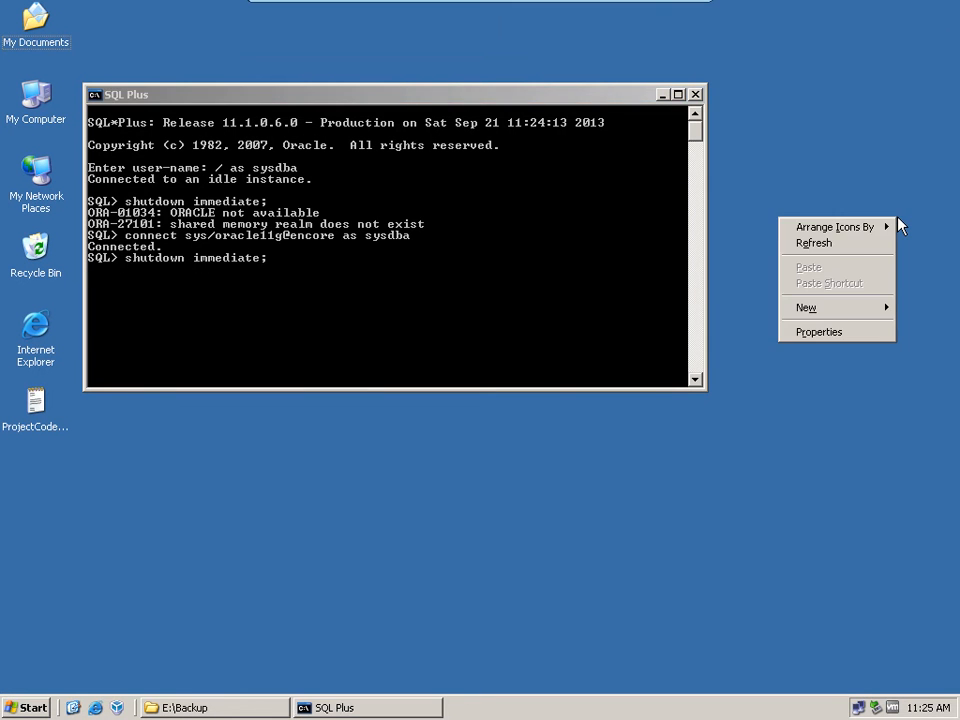
click(838, 248)
right_click(838, 248)
click(860, 267)
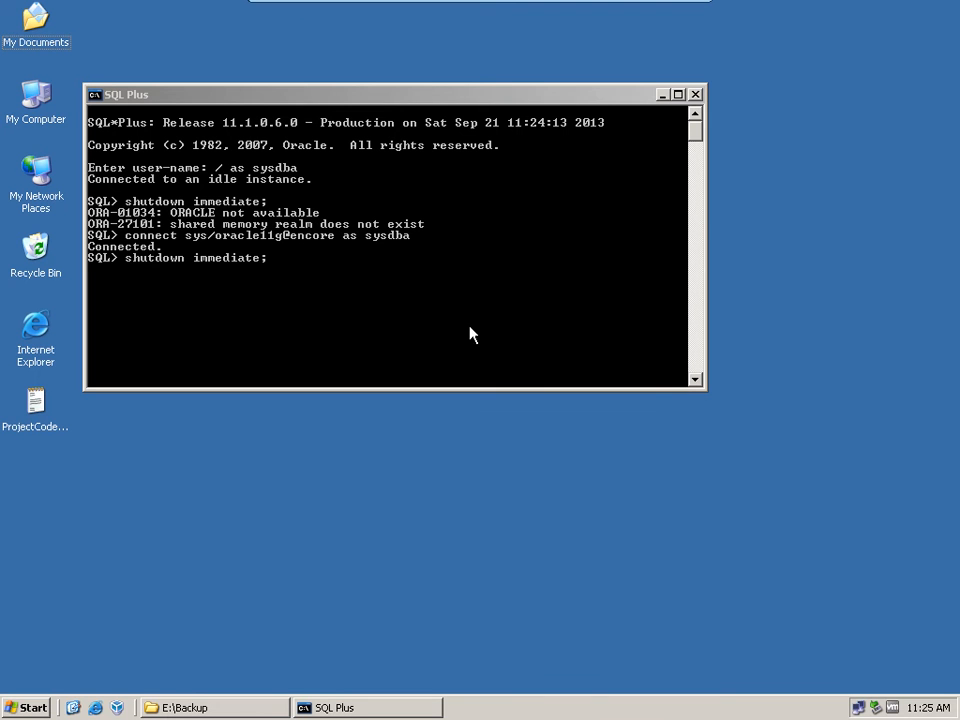
right_click(900, 222)
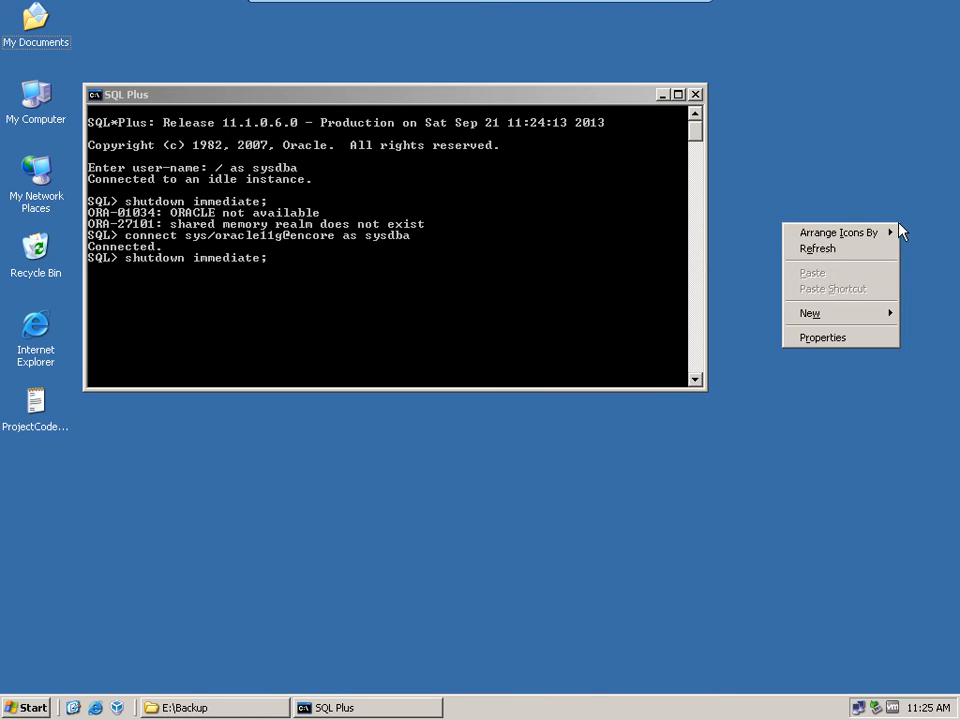
click(843, 253)
right_click(843, 257)
click(866, 274)
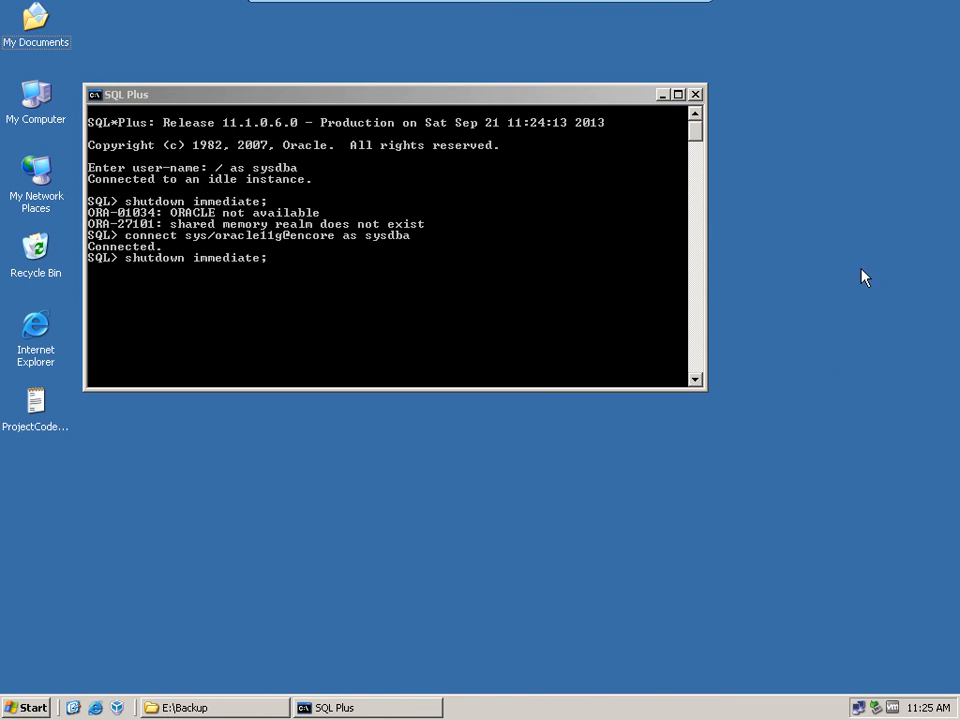
Step: Try to start the database in mount mode from SQL Plus with startup mount;
click(597, 101)
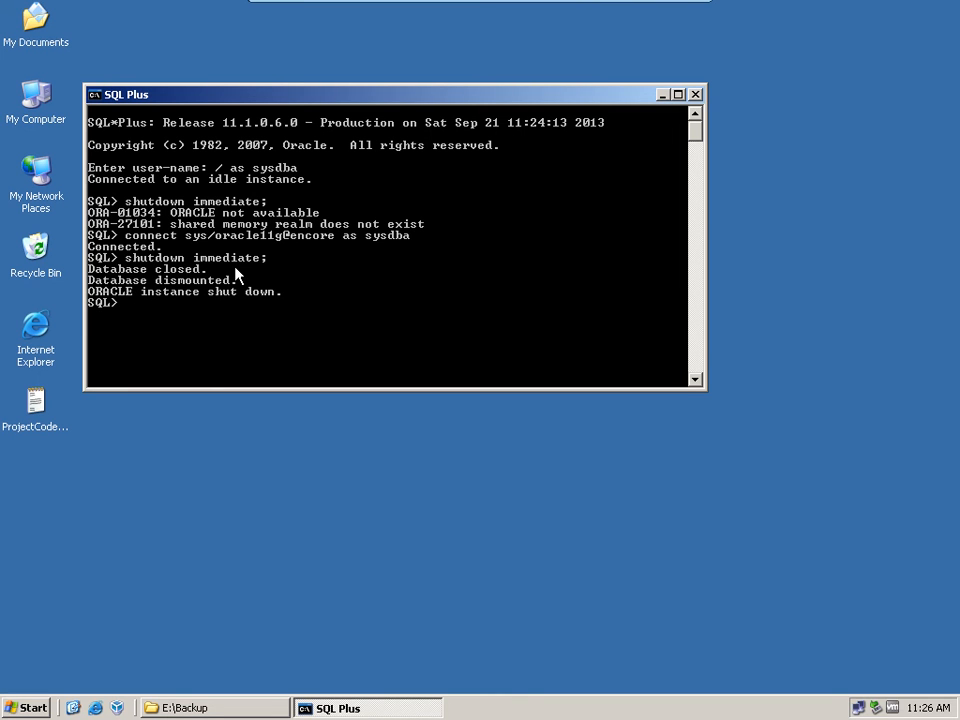
text(startup mount;)
key(Return)
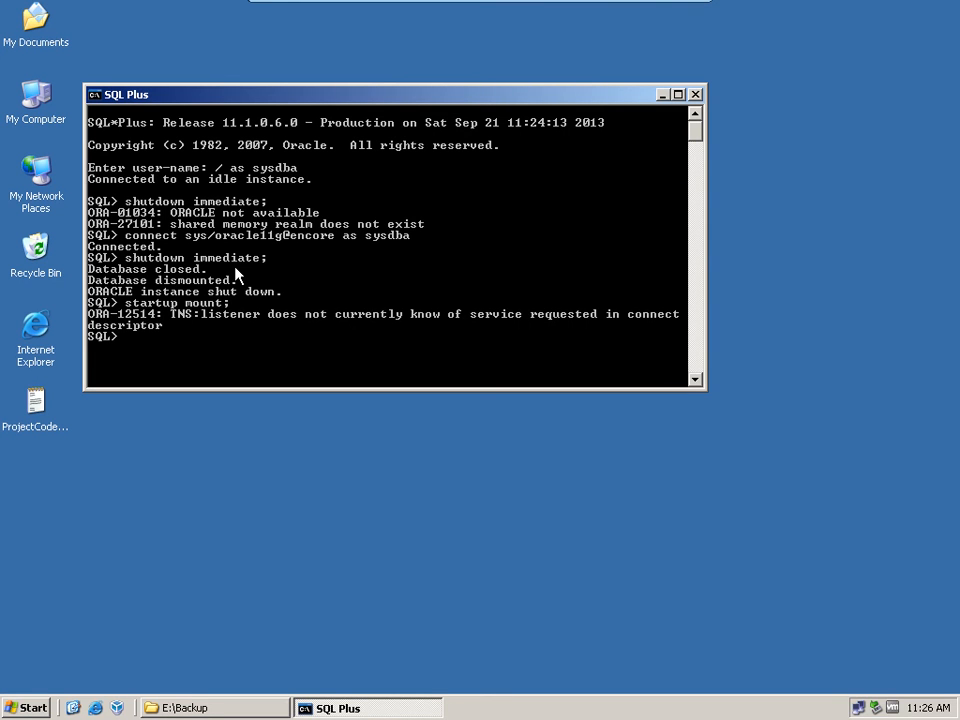
Step: Open a command prompt with cmd and start Recovery Manager using rman target /
click(27, 708)
click(50, 643)
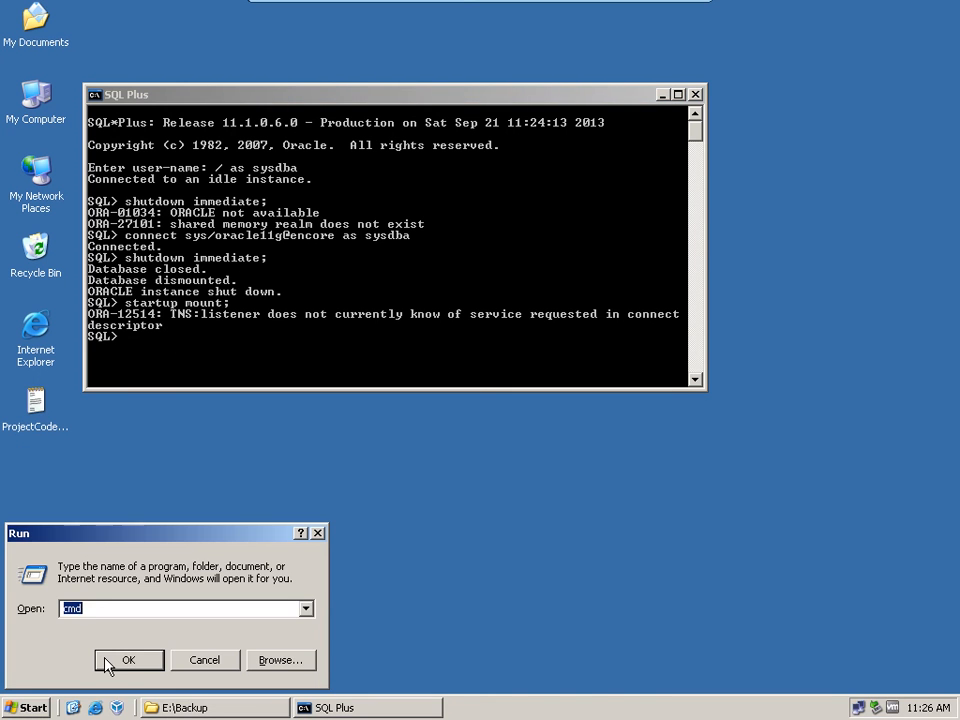
click(107, 661)
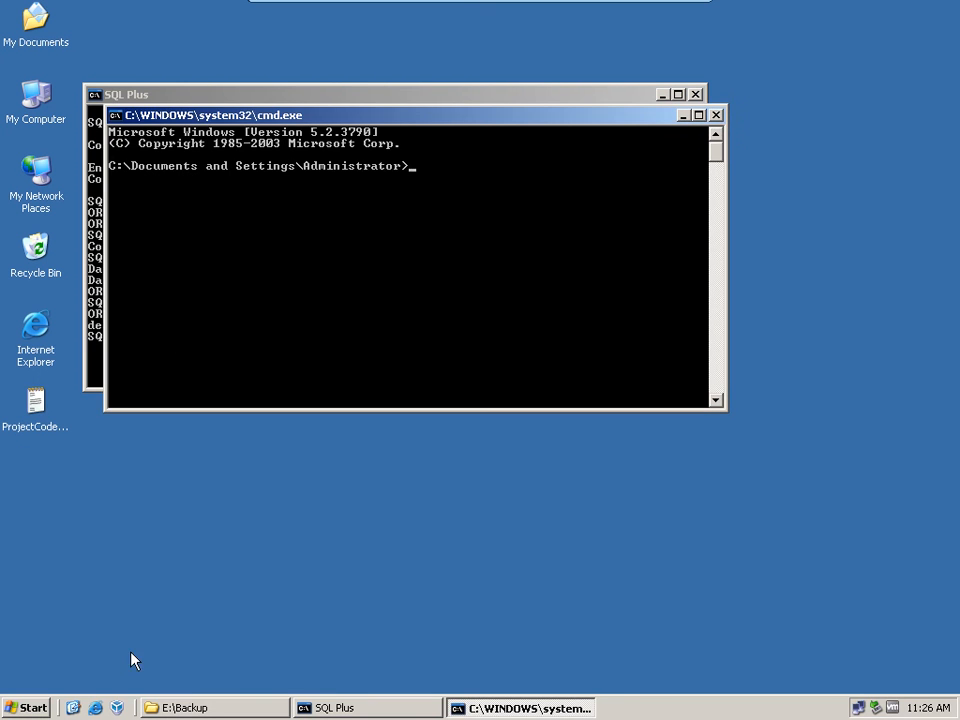
text(rman target /)
key(Return)
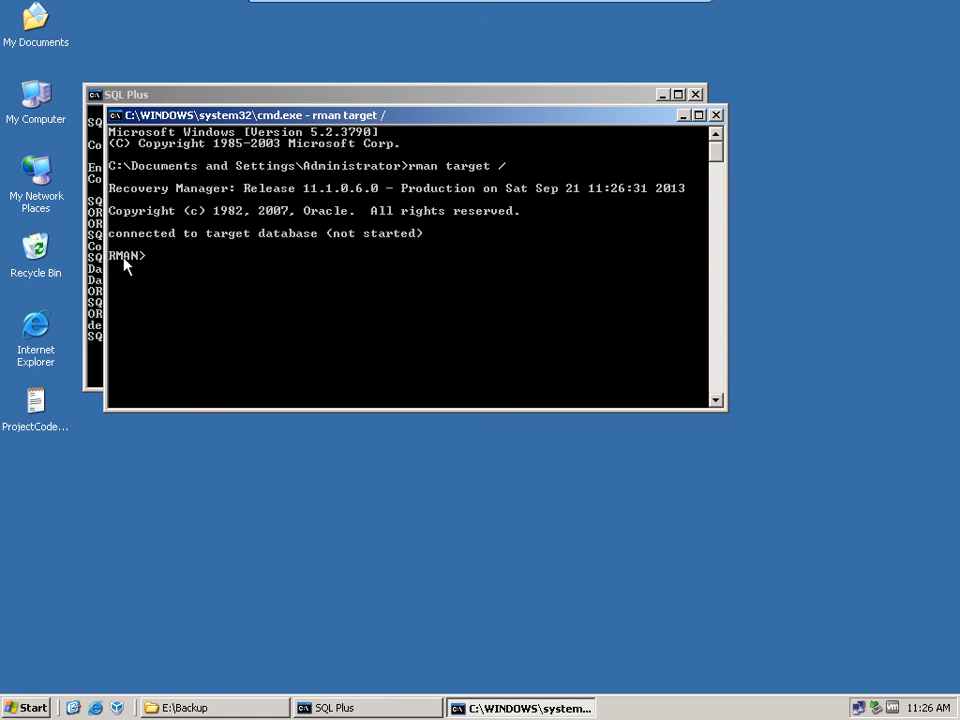
Step: Try to start the database in mount mode from RMAN with startup mount
text(startup mount)
key(Return)
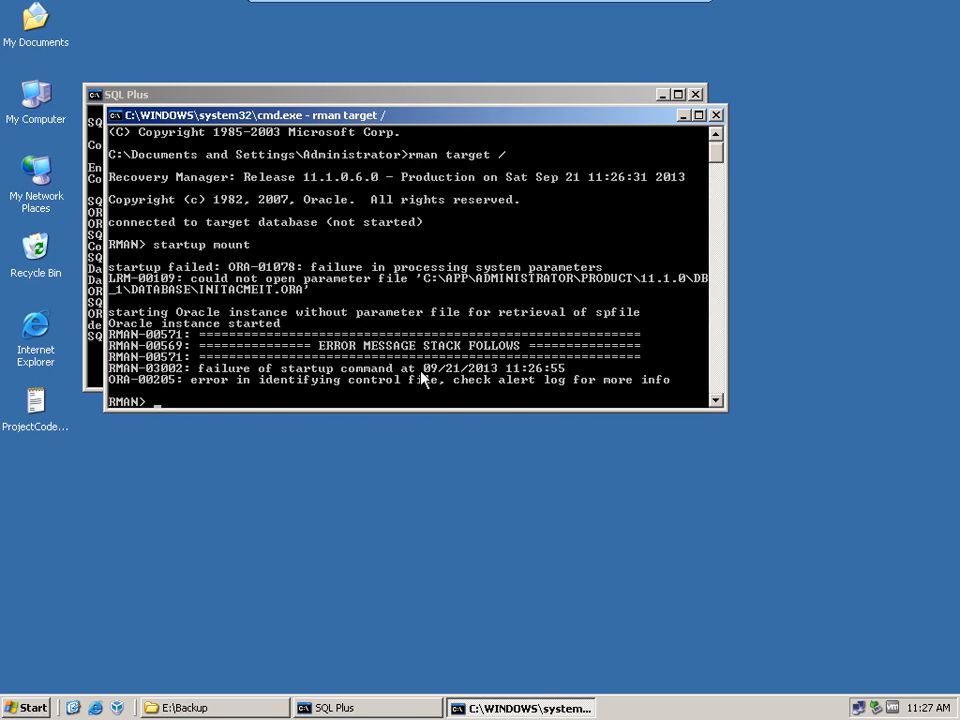
Step: Switch to the SQL Plus window and reconnect with connect / as sysdba
click(338, 707)
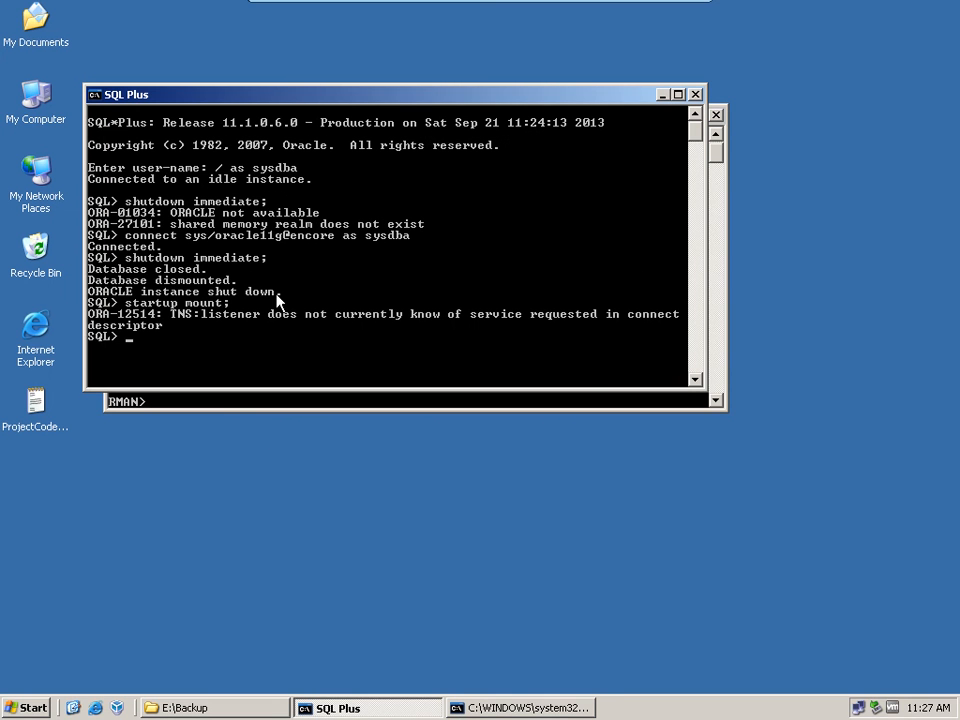
text(connect / as sysdba)
key(Return)
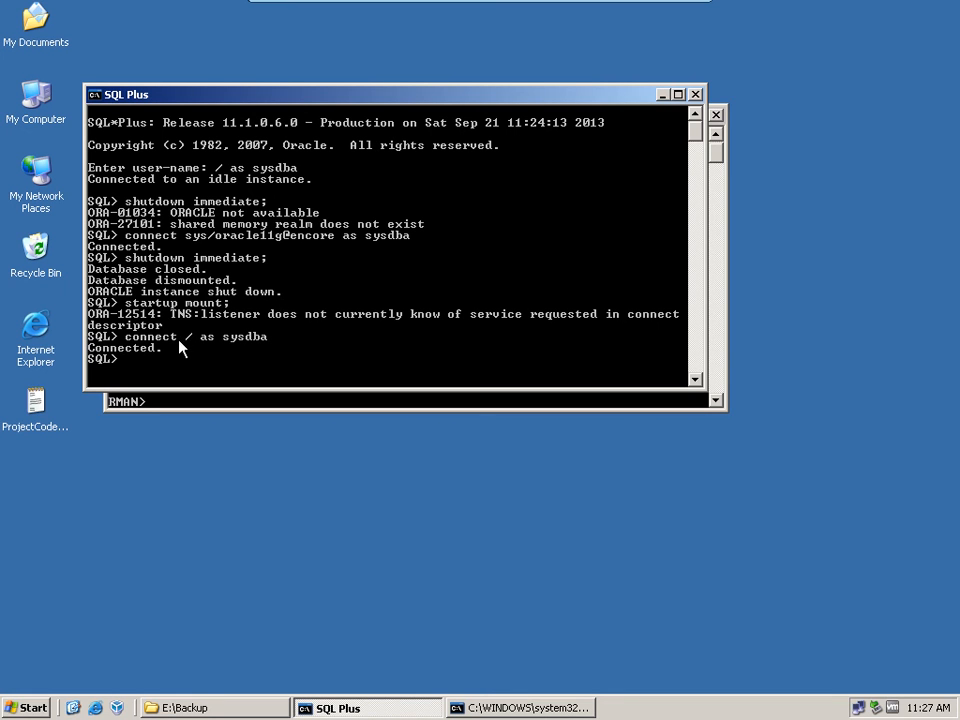
Step: Try startup mount; again in the SQL Plus session reconnected with operating system authentication
text(star)
text(tup mount;)
key(Return)
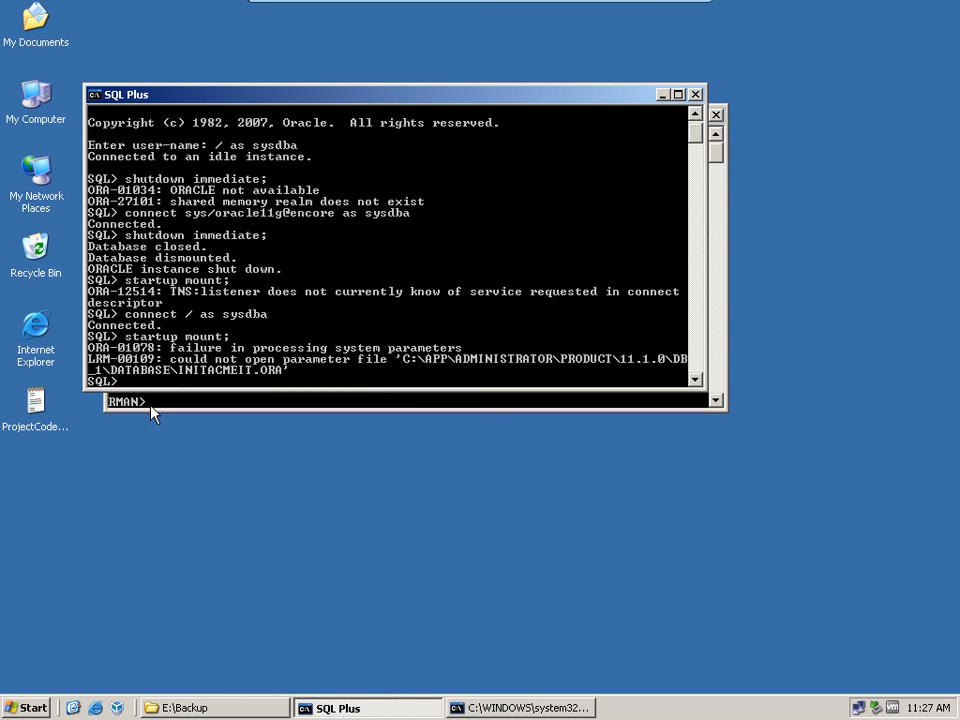
Step: Close the SQL Plus and RMAN windows and open a new command prompt with cmd
click(697, 94)
click(716, 115)
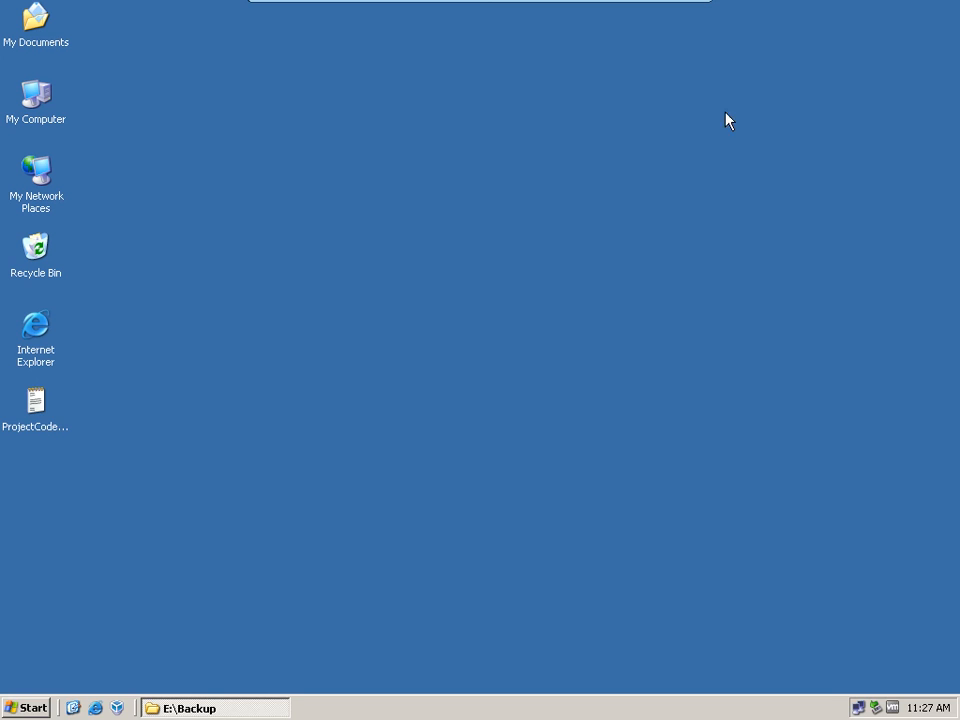
click(27, 707)
click(68, 652)
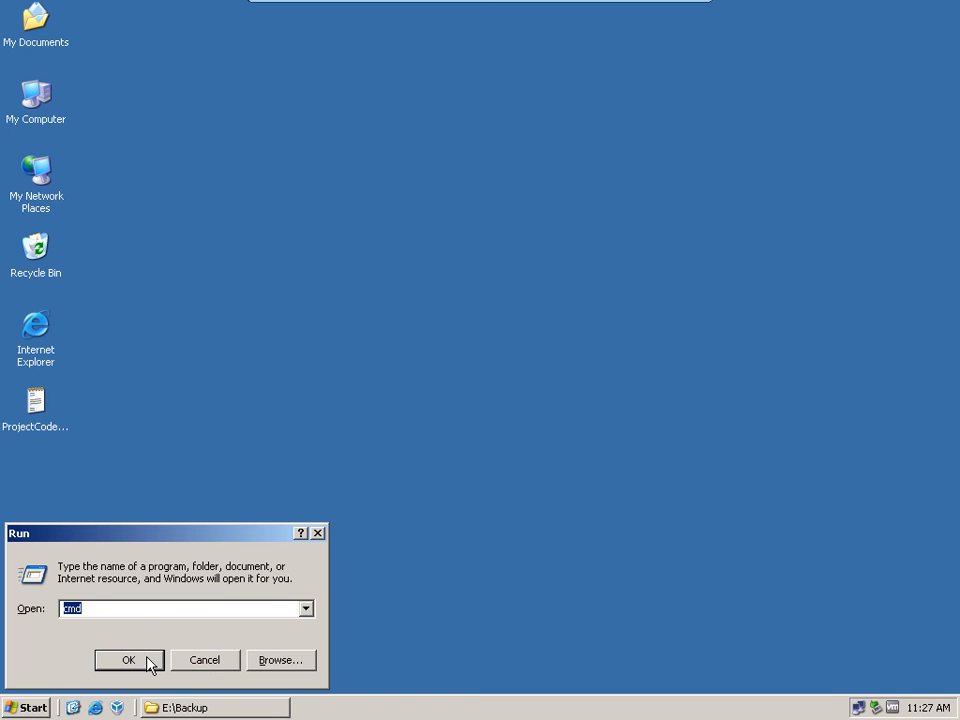
click(150, 662)
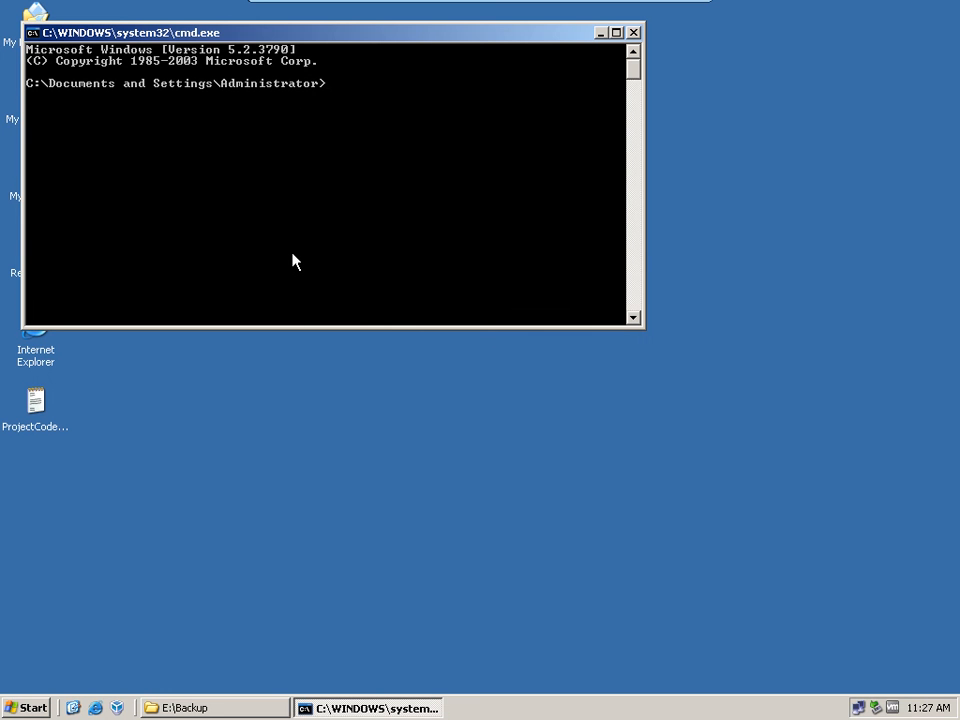
Step: Start SQL*Plus from the new command prompt with sqlplus / as sysdba
text(sqlplus / as sysdba)
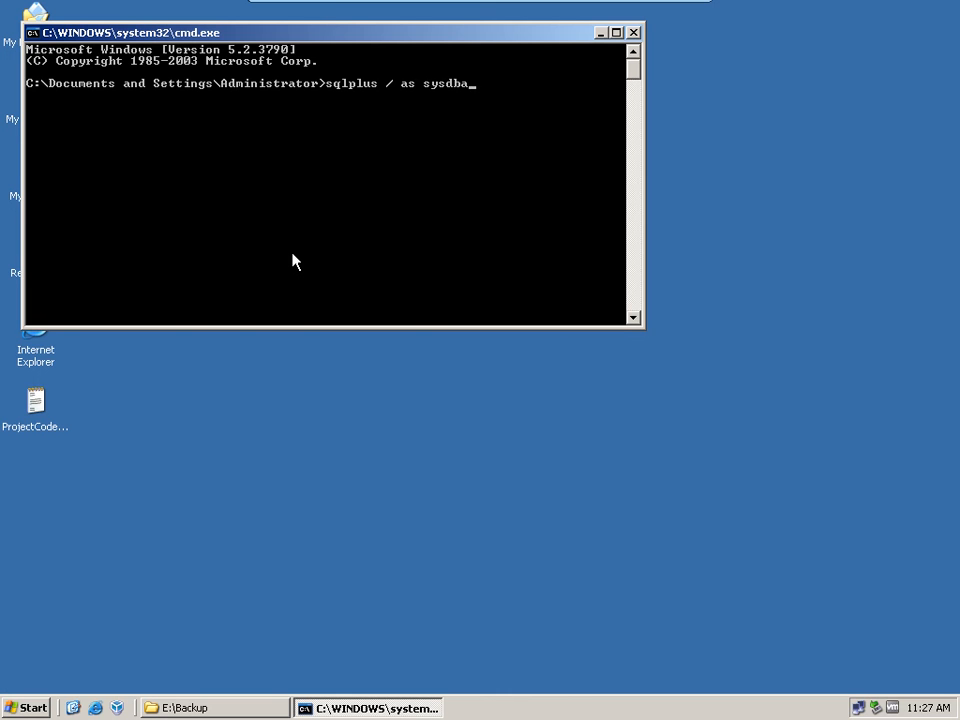
key(Return)
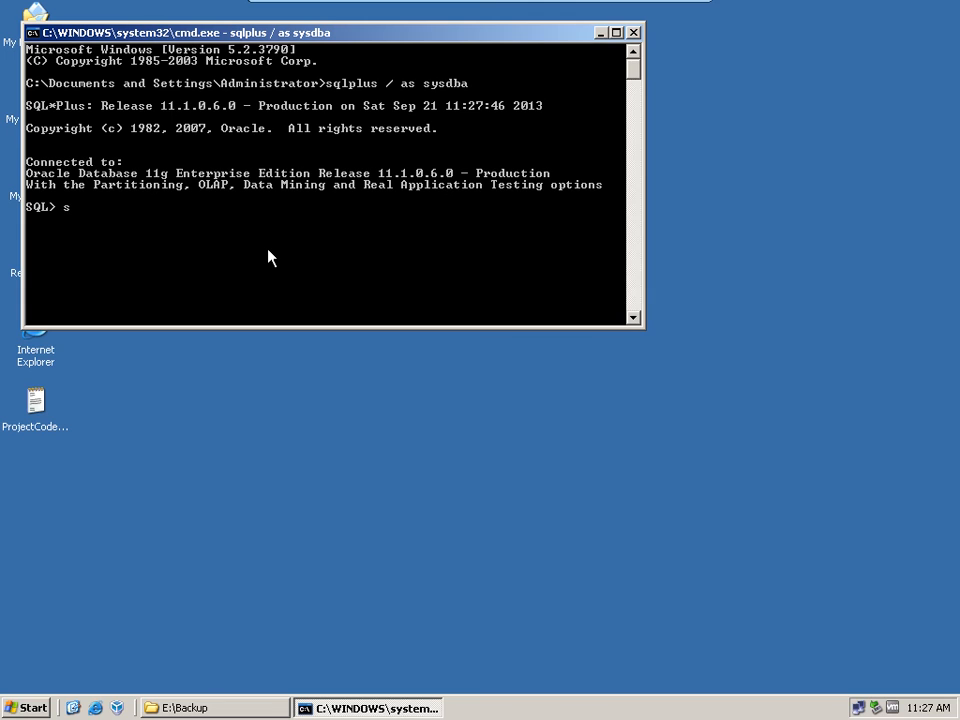
Step: Try to start the database in mount mode with startup mount; in the command prompt's SQL*Plus session
text(up mount;)
key(Return)
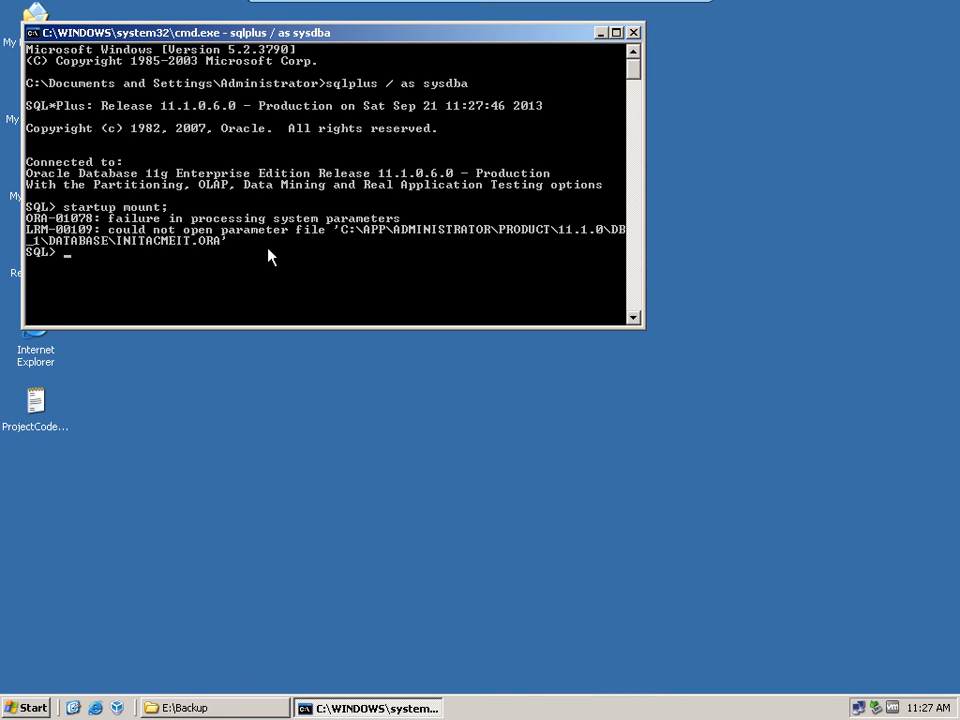
Step: Check step 4 of the exercise in the Adobe Reader PDF for the Database Control login requirement, and return to the Oracle server
click(660, 15)
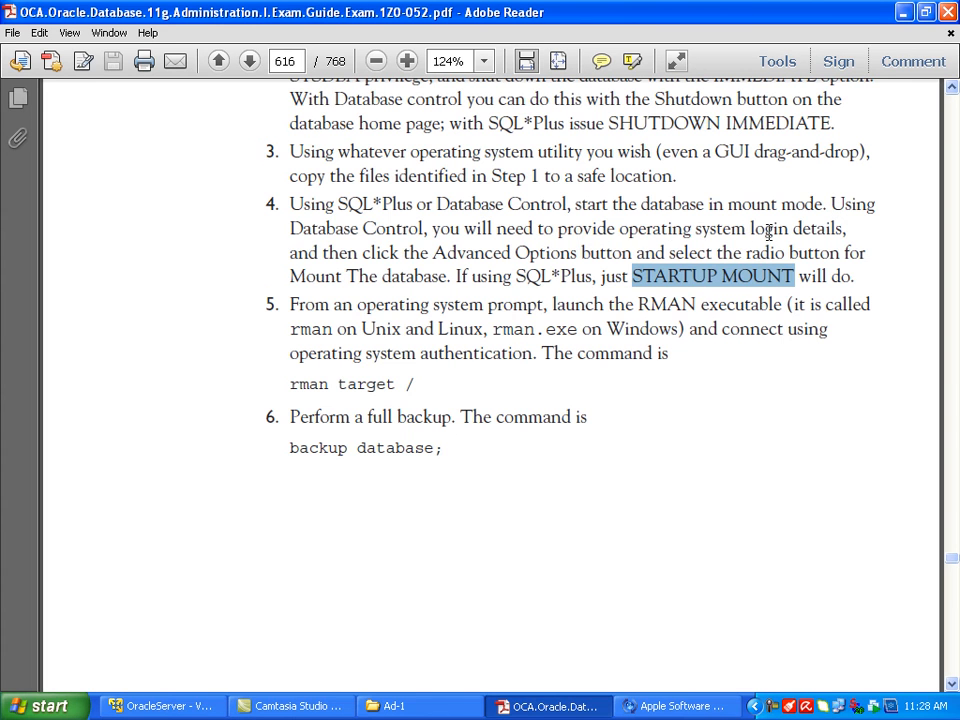
drag(557, 229, 813, 242)
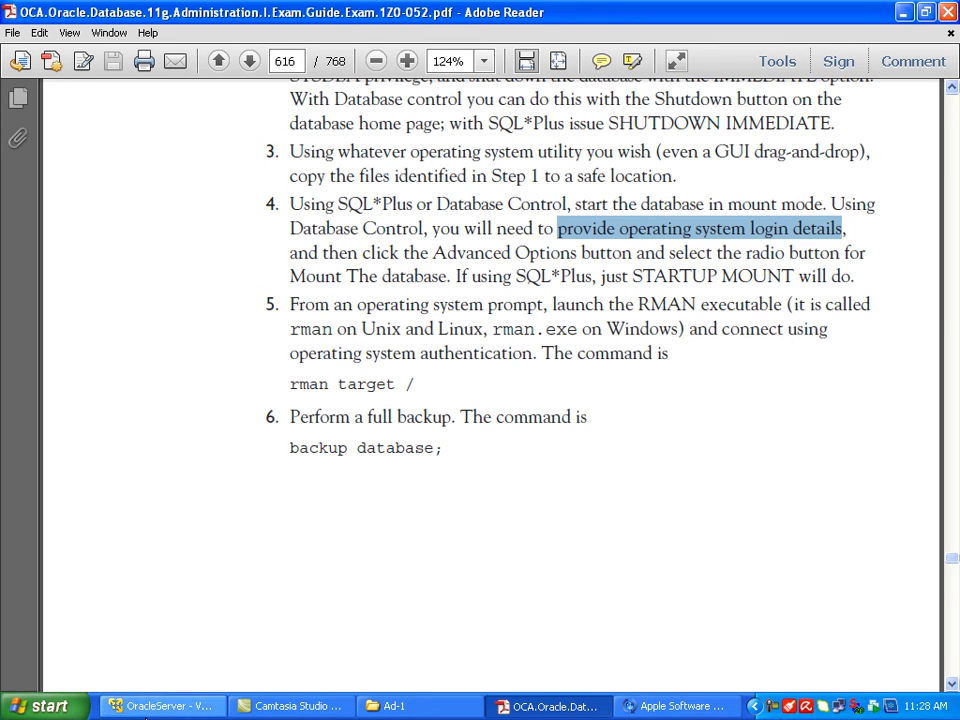
click(155, 706)
Step: Close the command prompt, launch SQL Plus from the Oracle - OraDb11g_home1 programs and log in with / as sysdba
click(33, 708)
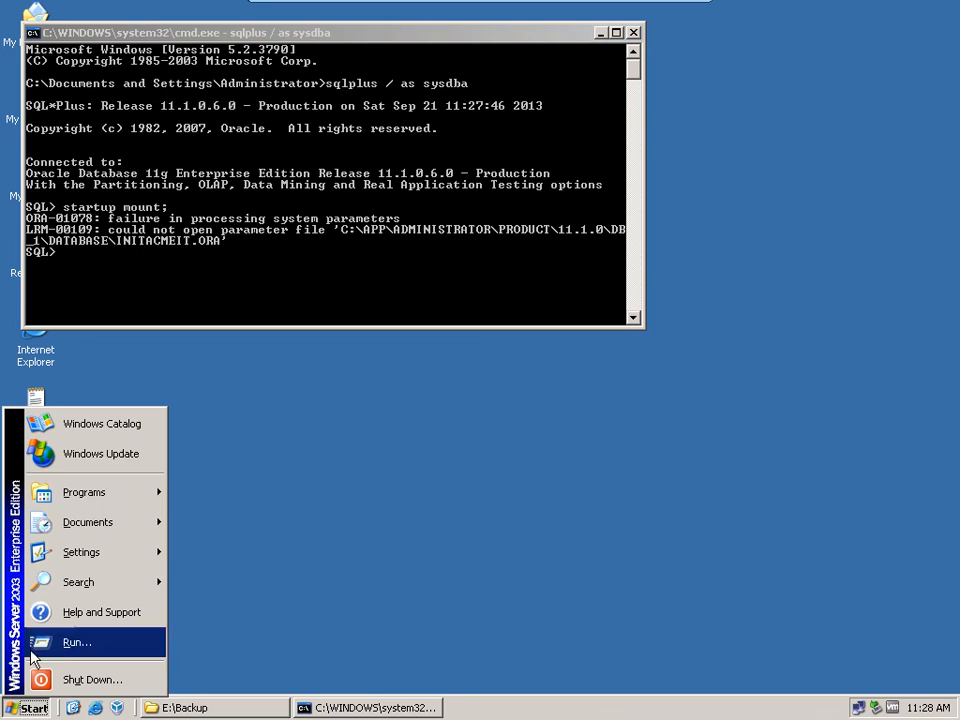
click(633, 32)
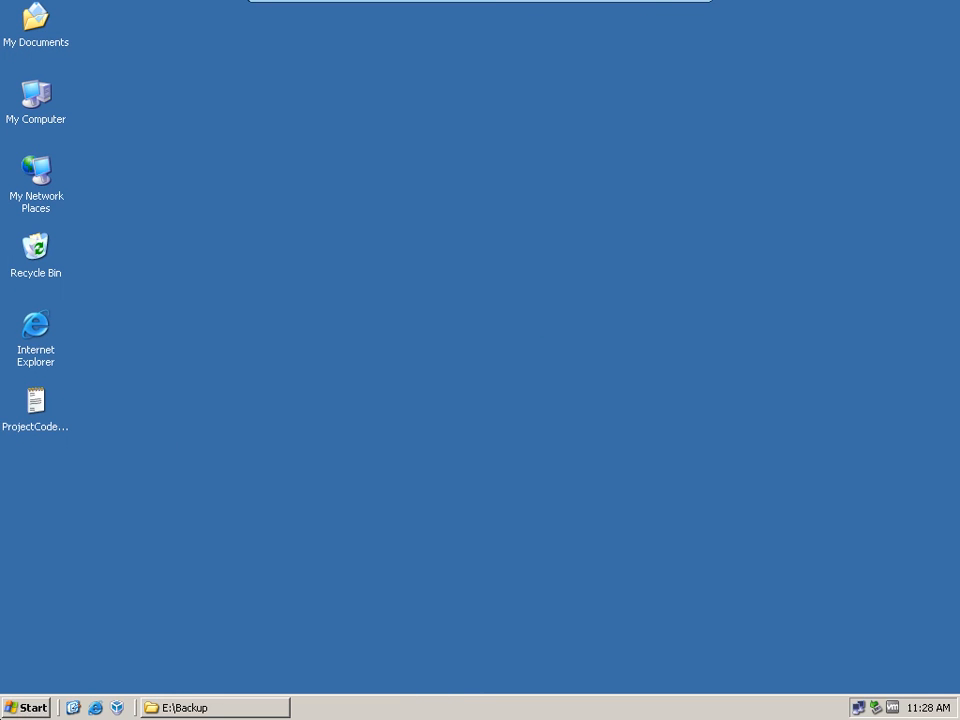
click(15, 712)
mouse_move(105, 490)
mouse_move(245, 488)
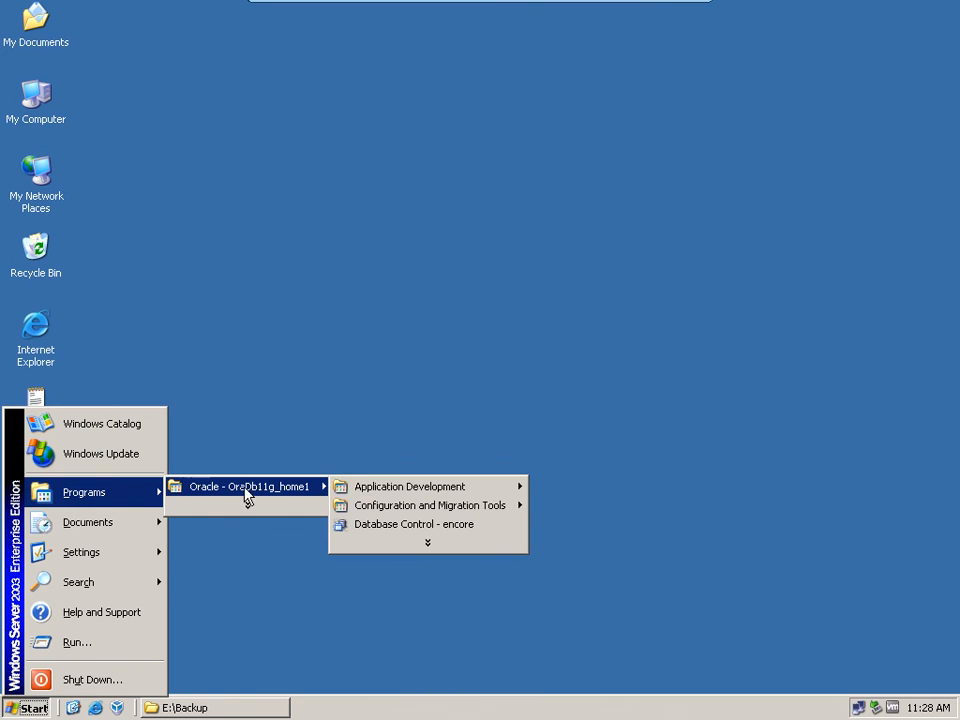
mouse_move(433, 492)
click(593, 510)
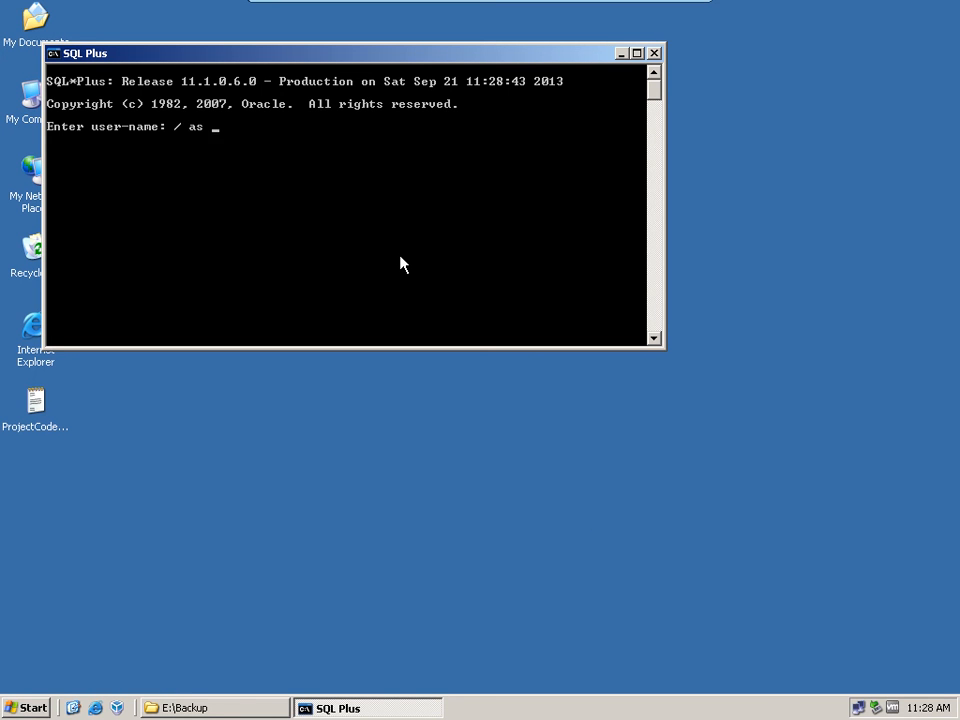
text(/ as sysdba)
key(Return)
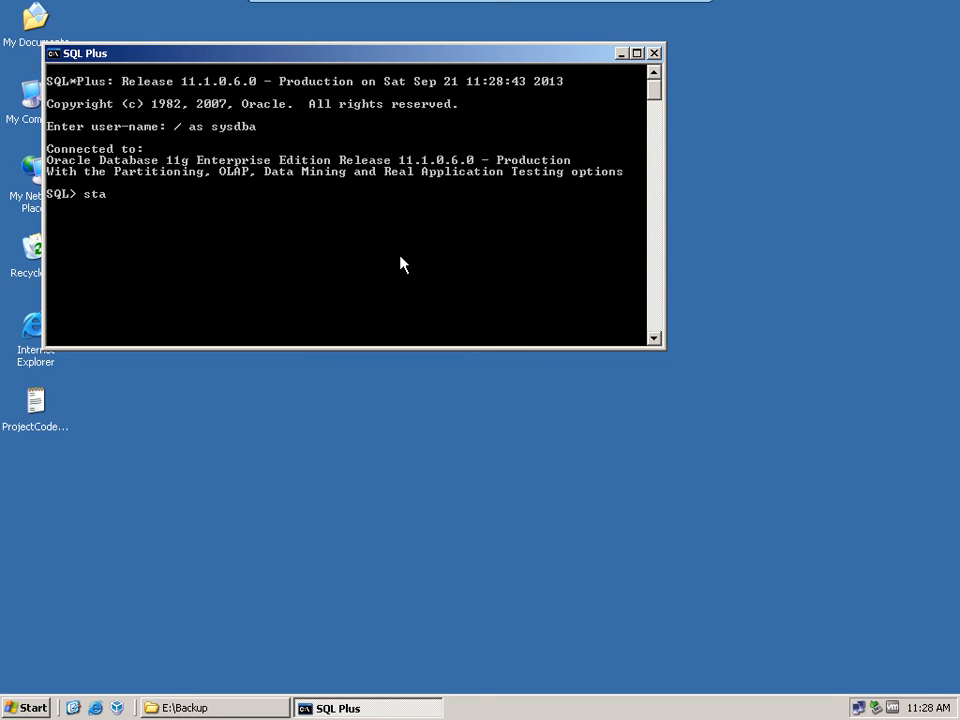
Step: Try startup mount; in the standalone SQL Plus window and close that window
text(startup mount;)
key(Return)
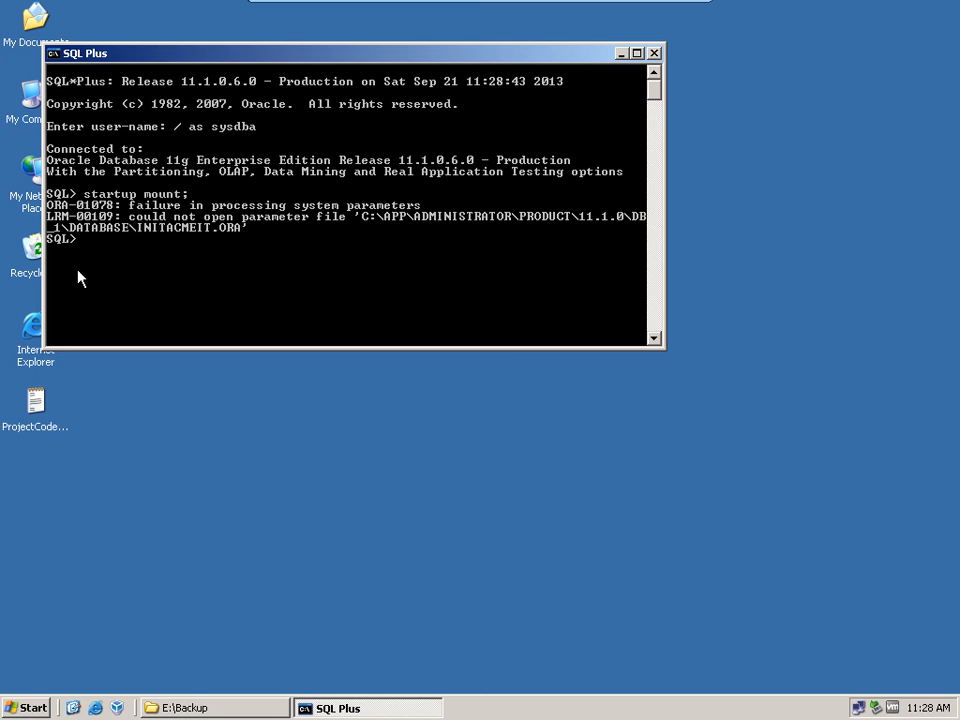
click(654, 53)
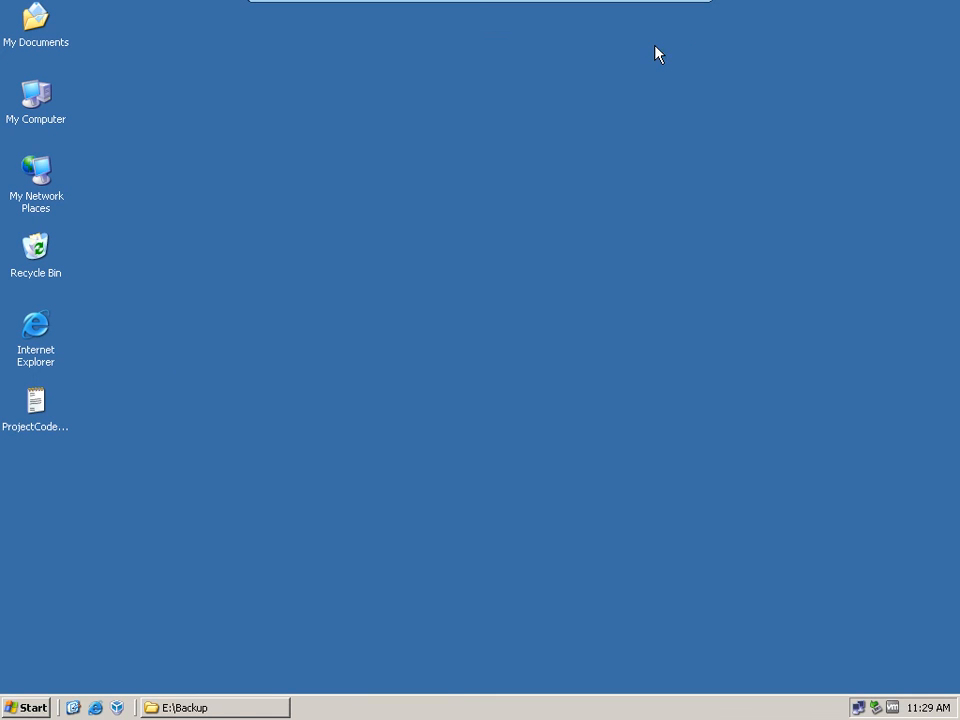
Step: Open Database Control - encore in Internet Explorer, accept its security alerts and maximize the browser window
click(33, 708)
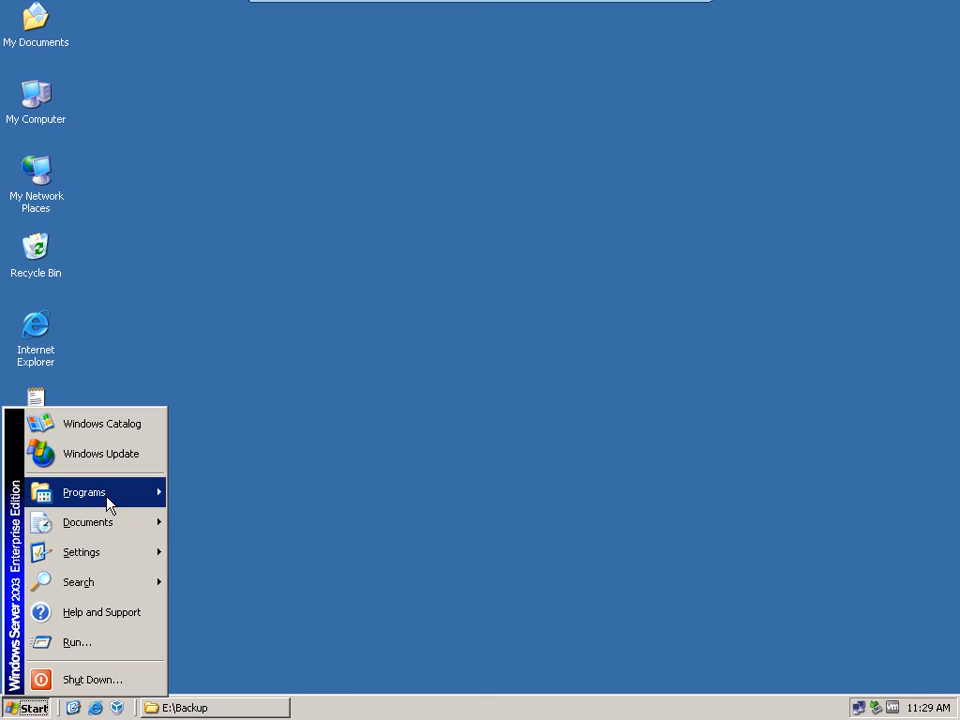
mouse_move(80, 497)
mouse_move(286, 497)
click(446, 526)
click(472, 390)
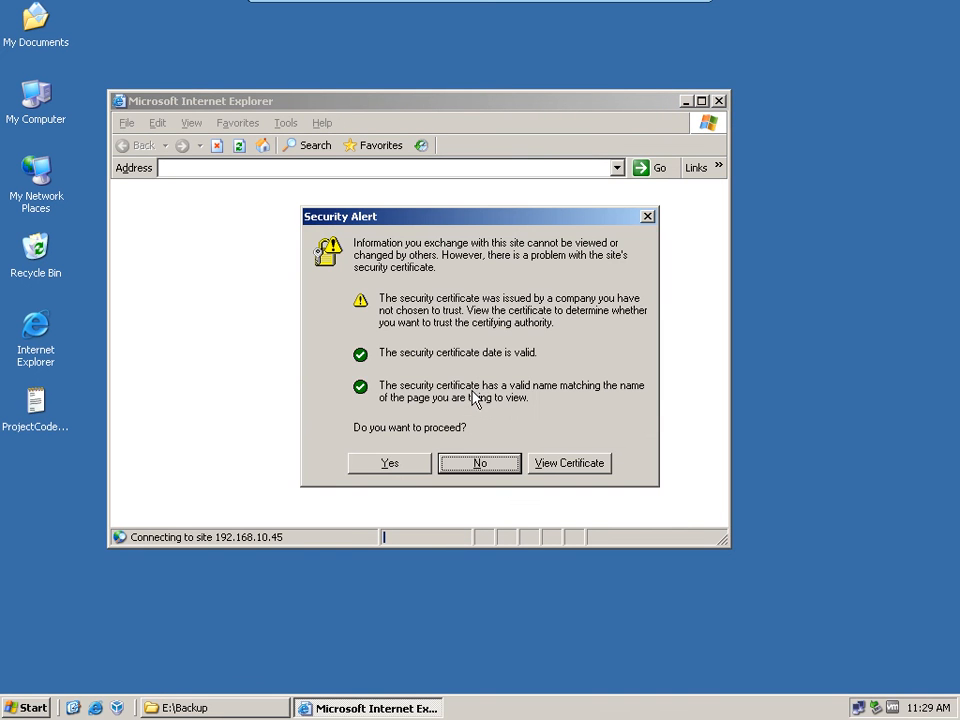
click(400, 470)
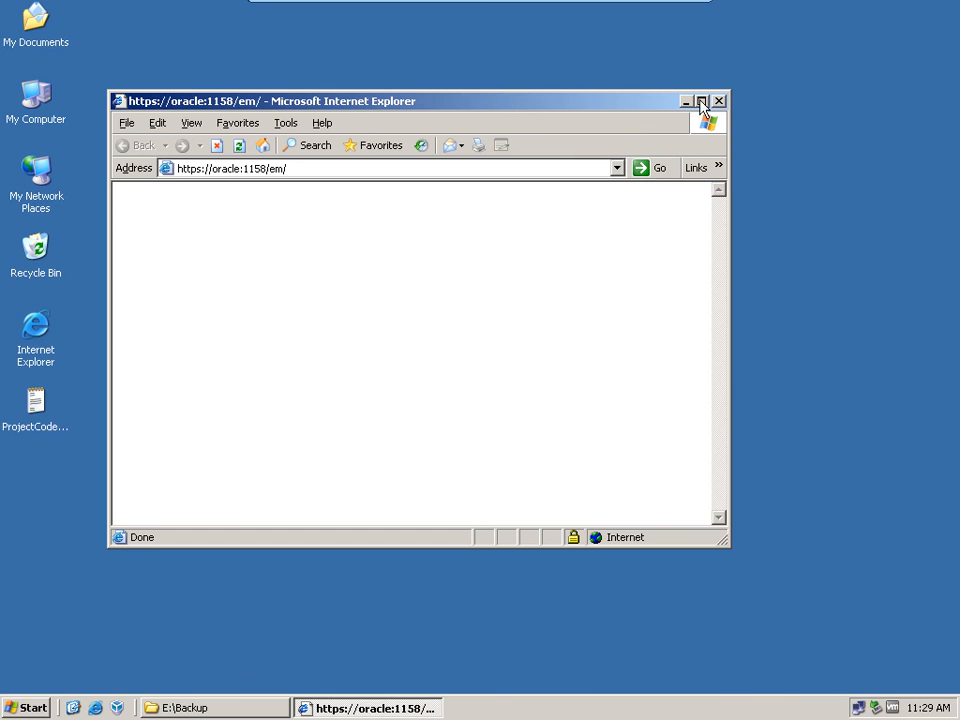
click(701, 101)
click(125, 75)
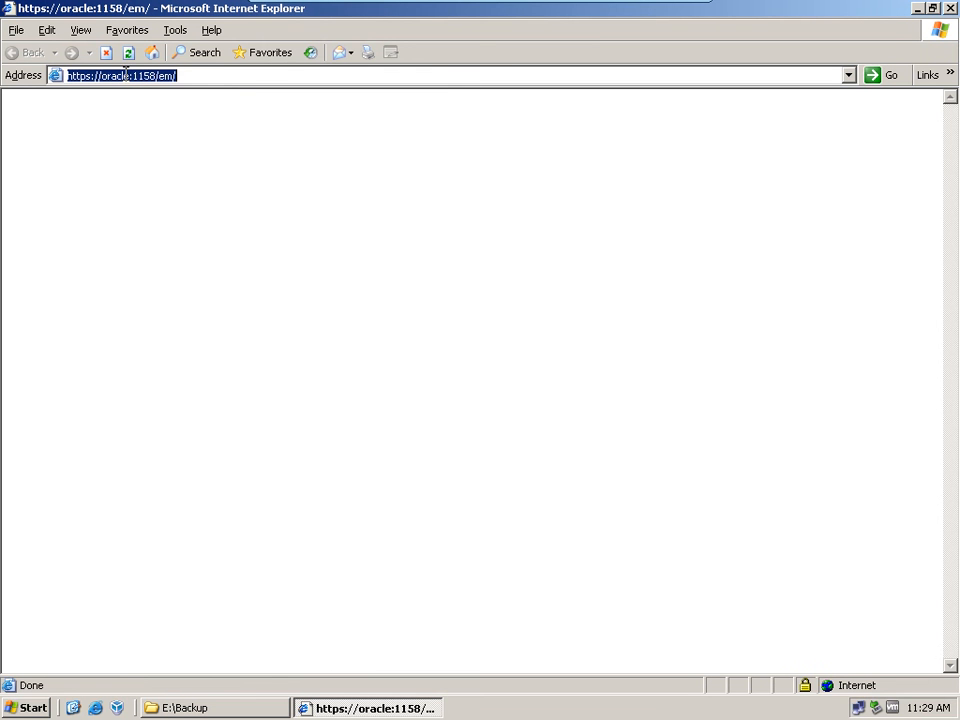
click(125, 75)
key(Delete)
key(Delete)
key(BackSpace)
key(BackSpace)
key(BackSpace)
key(BackSpace)
key(BackSpace)
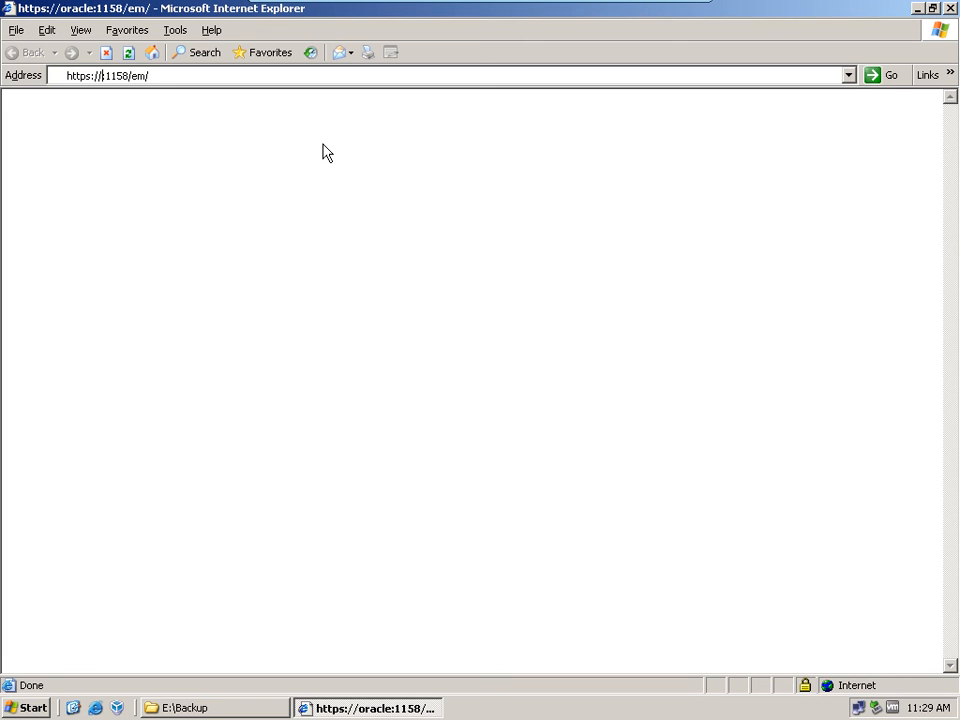
text(localhost)
key(Return)
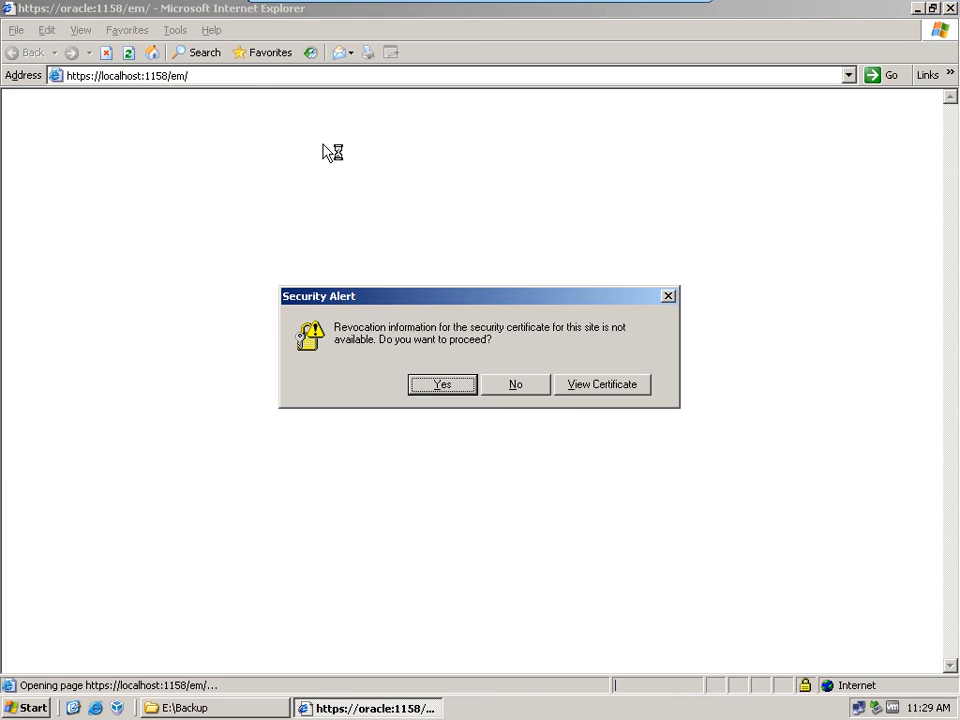
click(445, 384)
click(409, 470)
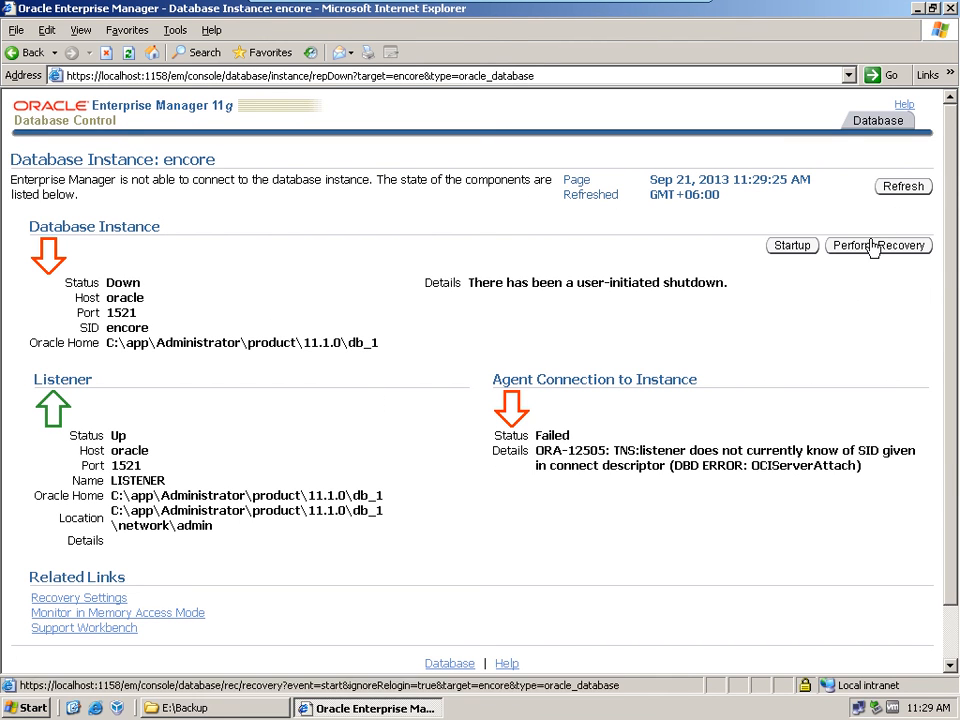
Step: Begin the startup of the encore instance and enter the host credentials with username administrator and the account password
click(794, 246)
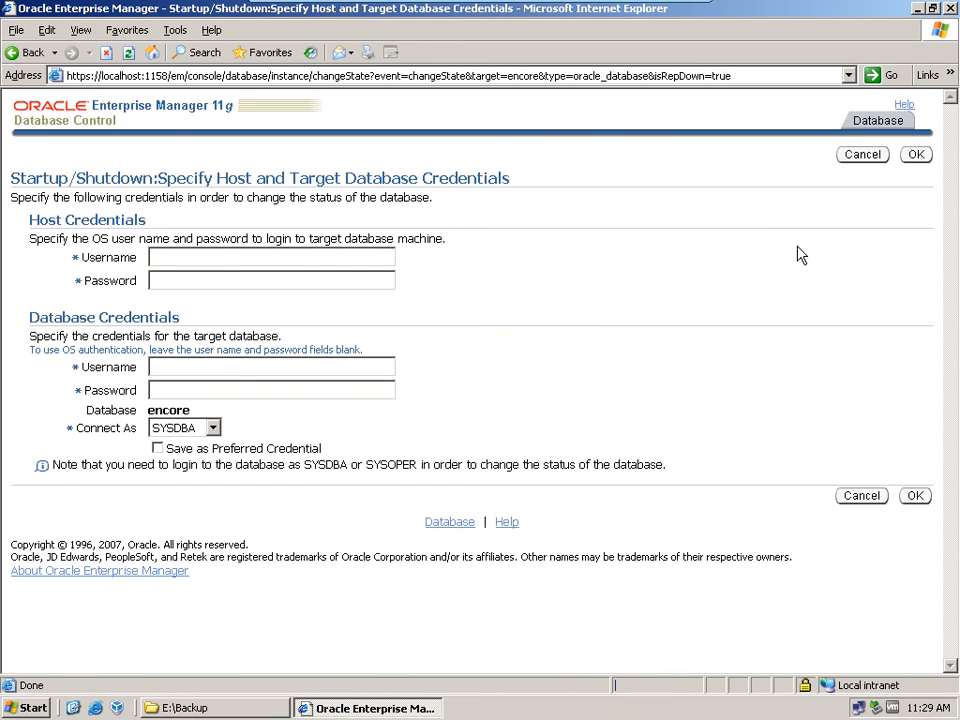
click(222, 258)
text(administrator●●●●●●●●●●)
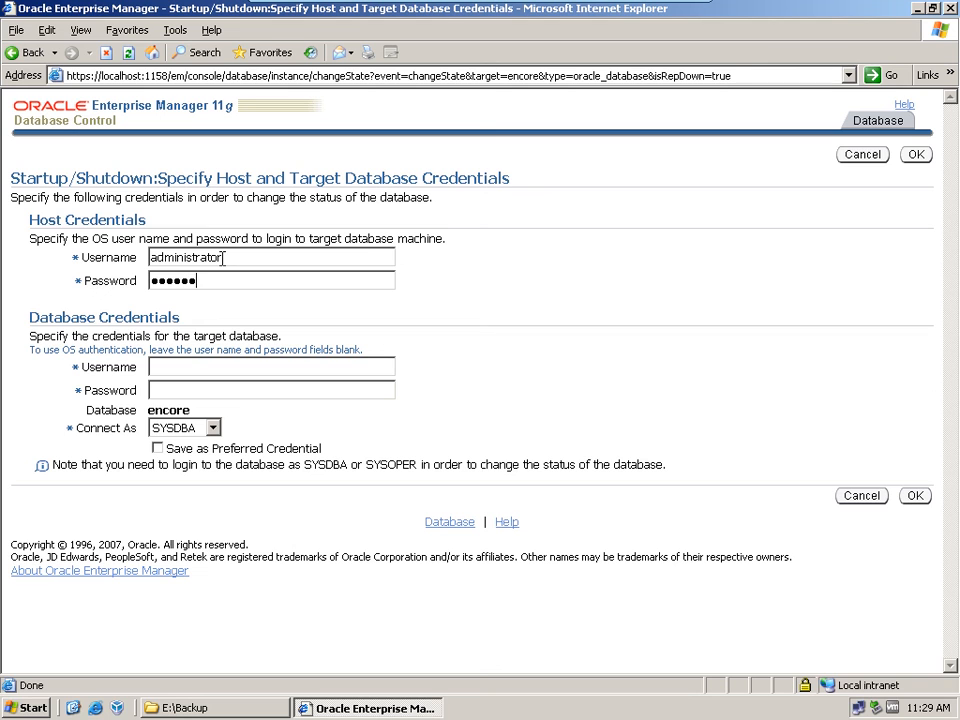
text(●)
Step: Enter sys and its password as the SYSDBA database credentials, save them as preferred credential and submit
click(242, 364)
text(sys••••••)
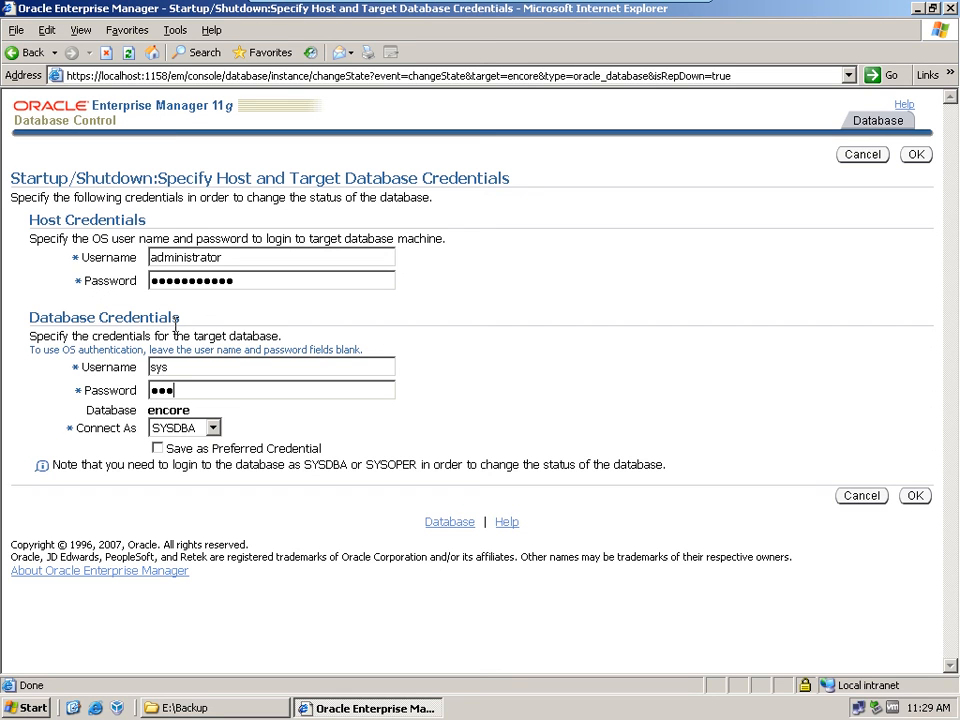
text(•••)
click(157, 448)
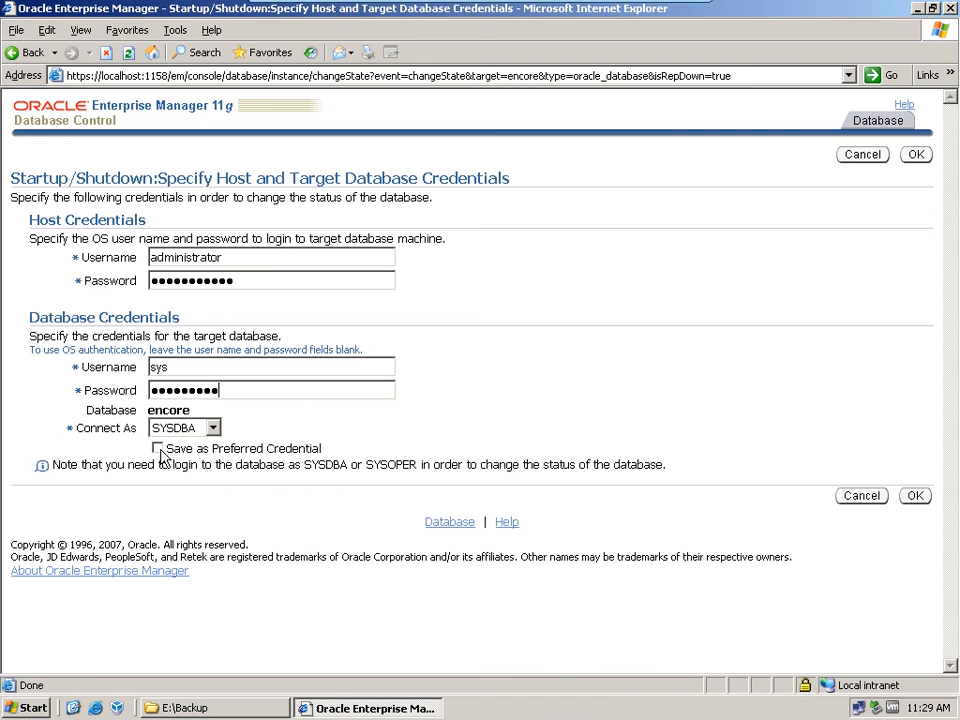
click(916, 496)
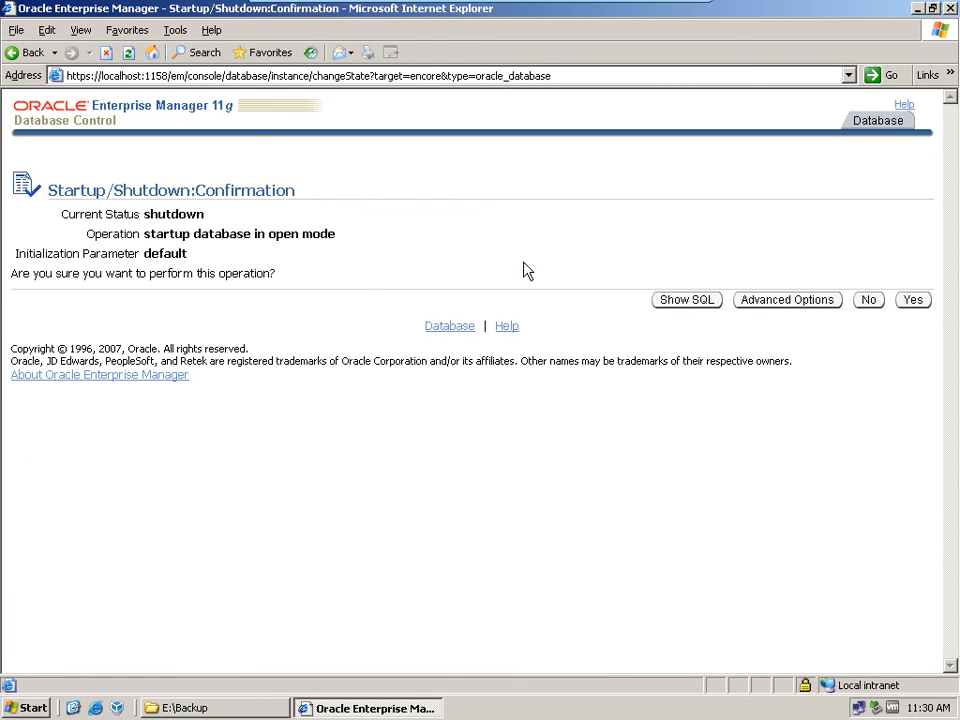
Step: Set the advanced startup mode to Mount the database and confirm the startup operation
click(786, 302)
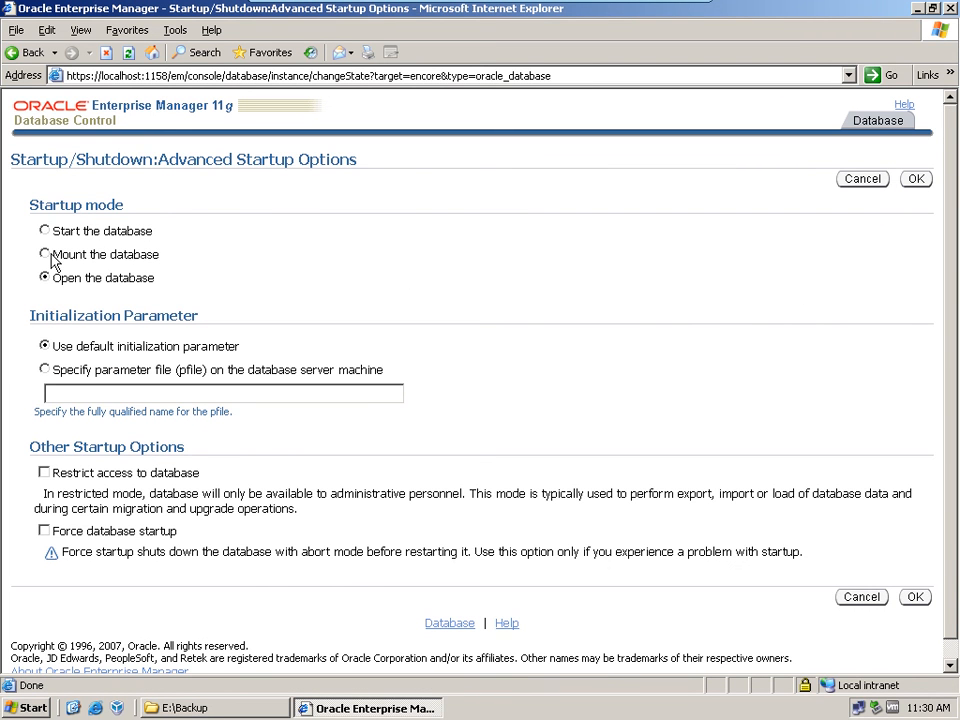
click(44, 254)
click(913, 180)
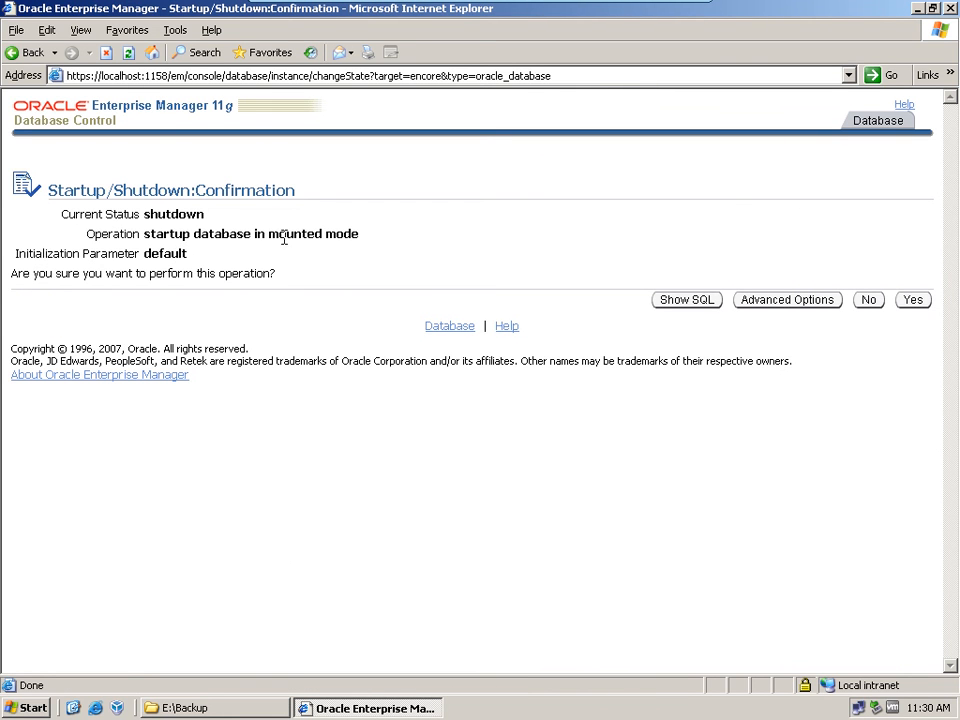
drag(287, 233, 388, 242)
click(911, 303)
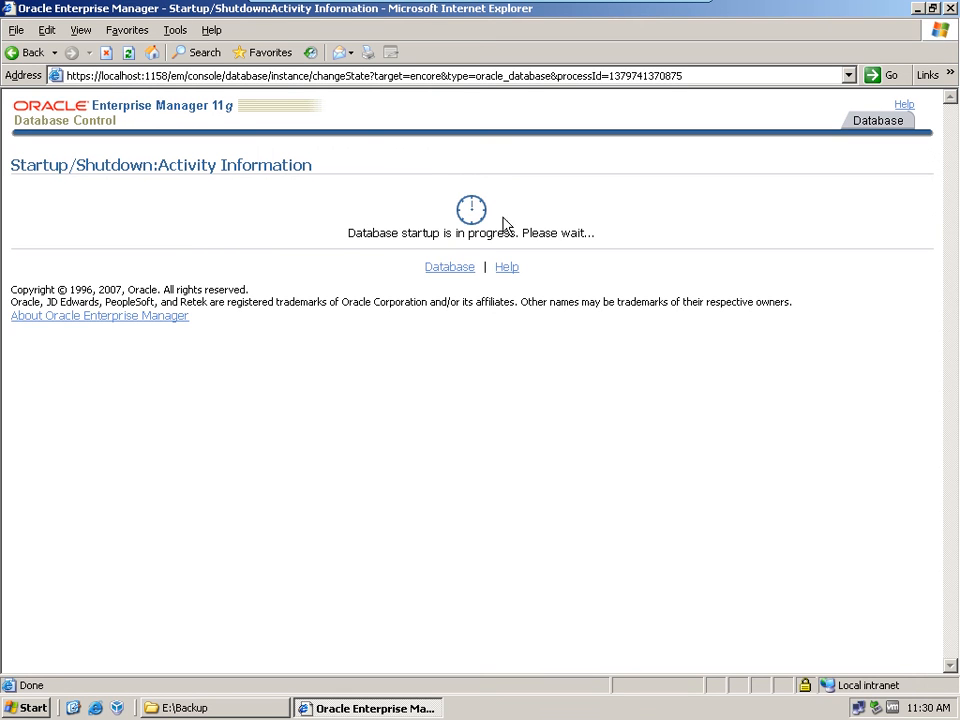
click(917, 8)
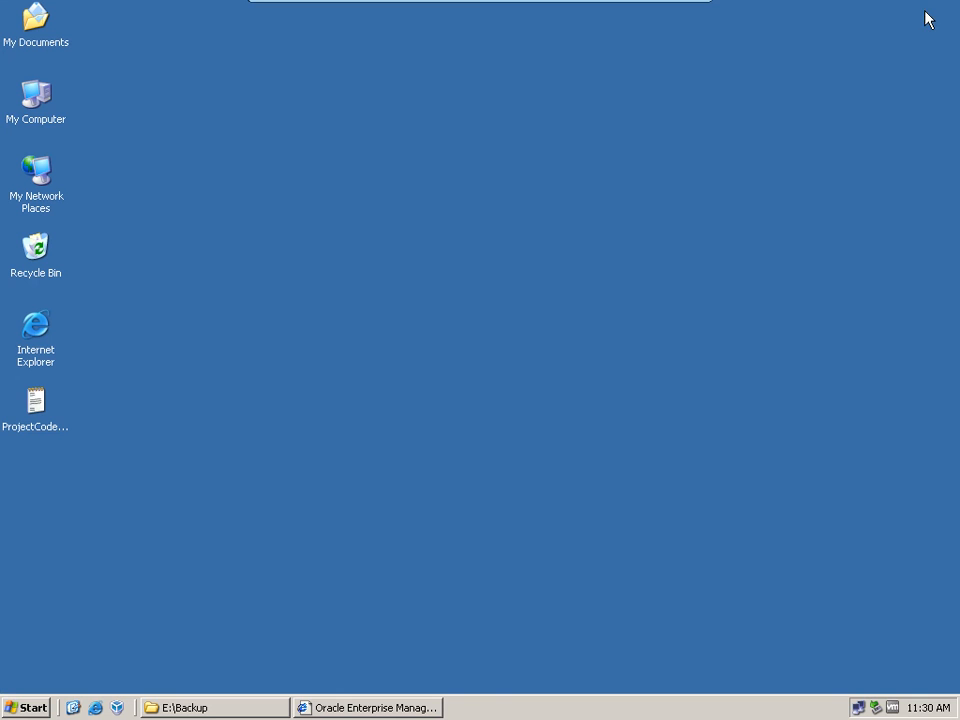
right_click(455, 238)
click(478, 260)
right_click(477, 262)
click(505, 288)
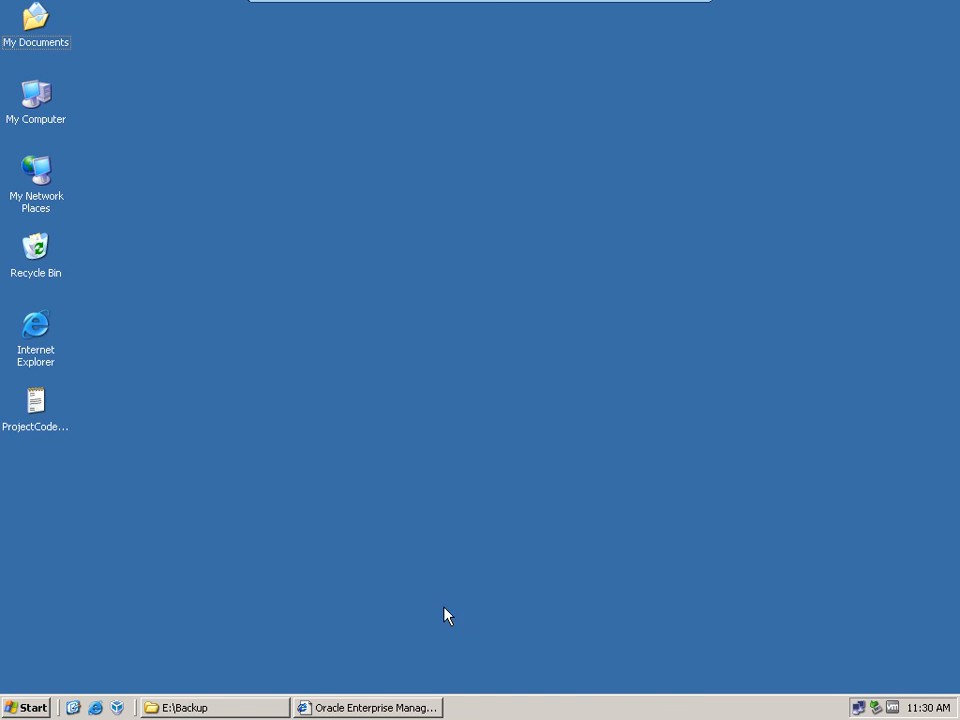
Step: Return to Enterprise Manager, check the status of the encore database instance and minimize the browser
click(398, 707)
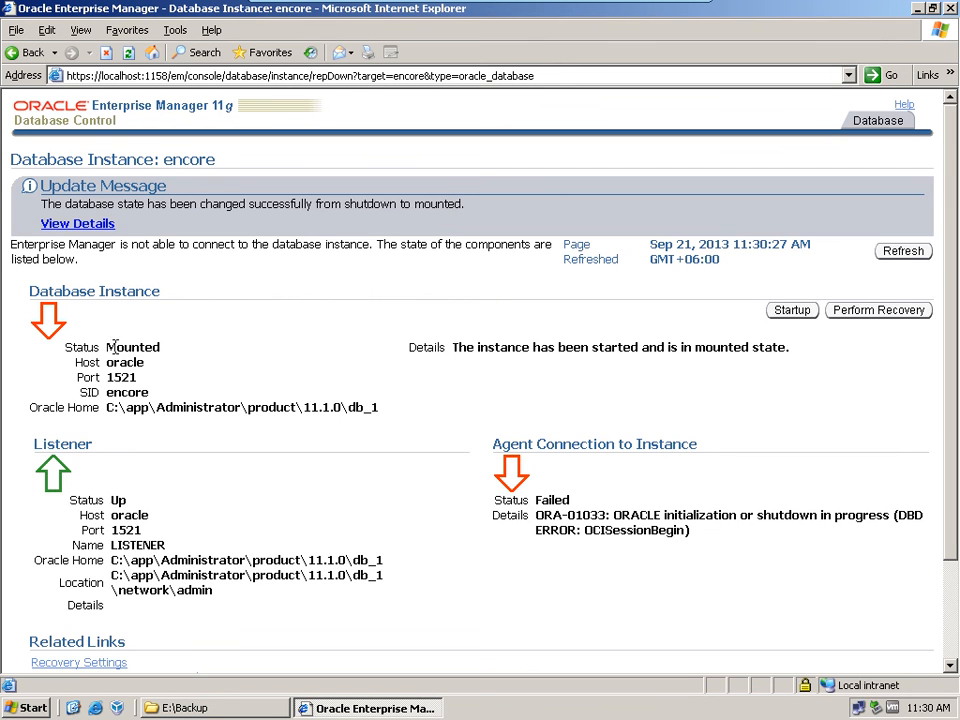
drag(107, 347, 175, 355)
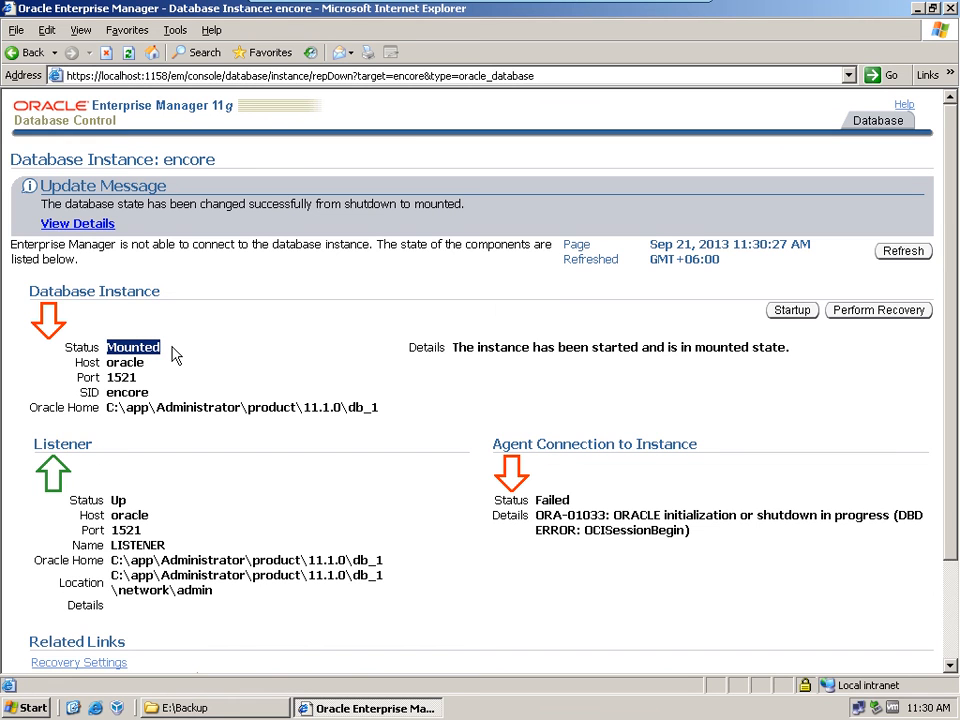
click(918, 9)
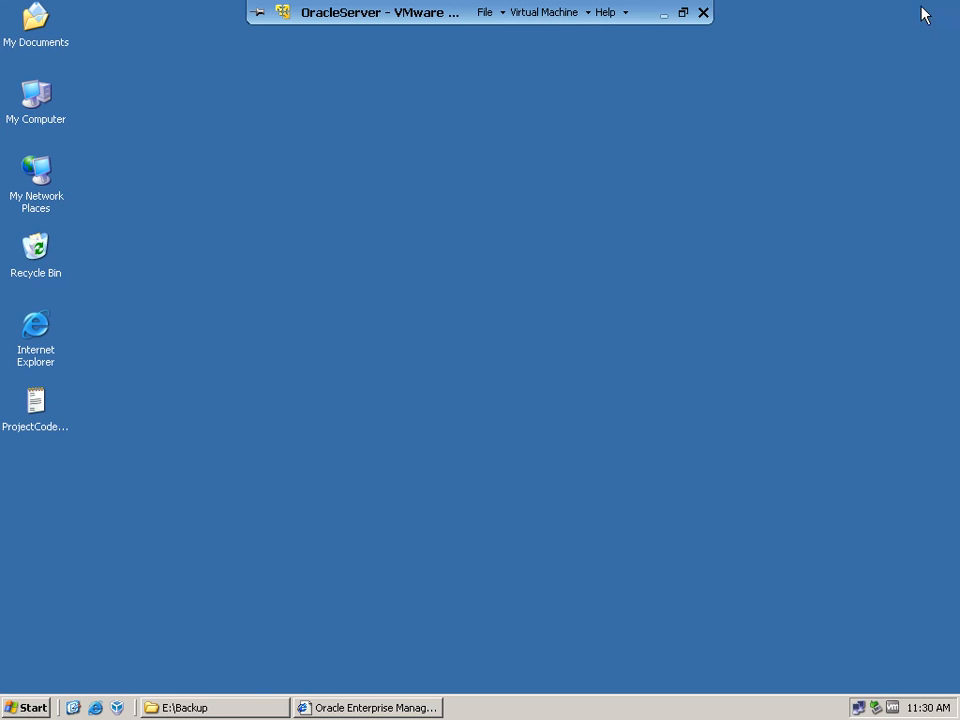
Step: Open a new command prompt and try to launch RMAN with rman tartget /
click(11, 712)
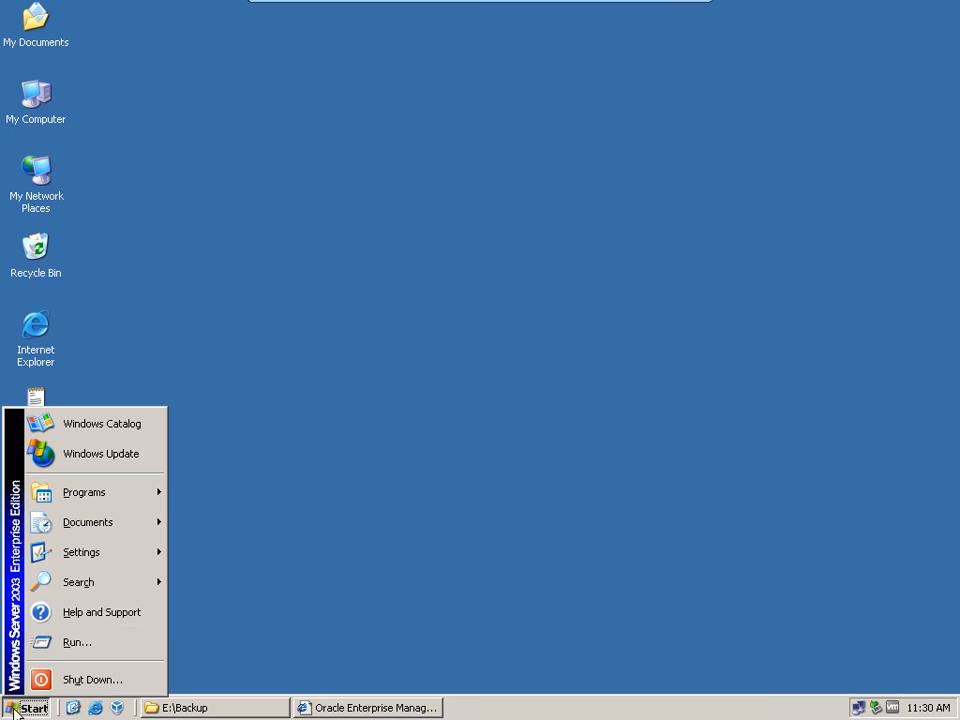
click(80, 642)
key(Return)
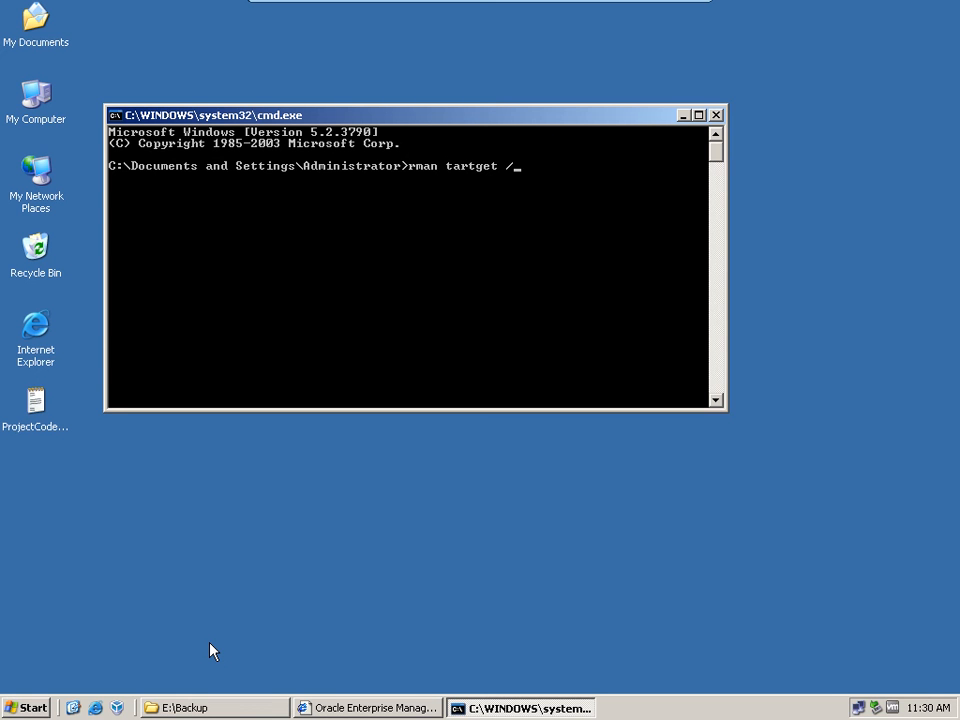
key(Return)
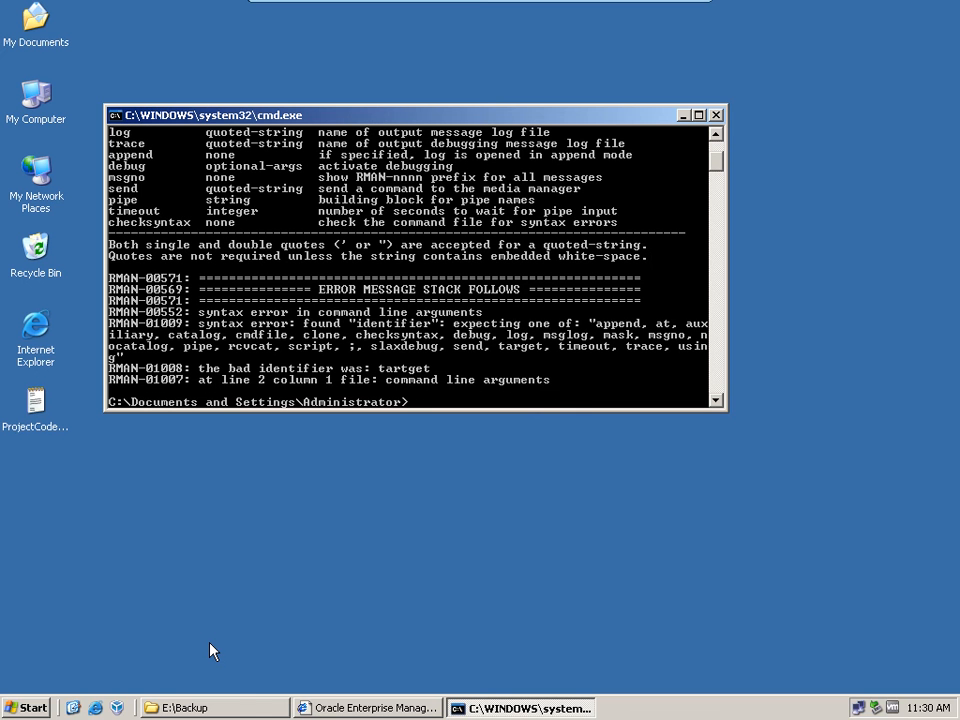
key(Up)
key(Return)
Step: Correct the recalled command to rman target / and run it to connect RMAN to the target database
key(Up)
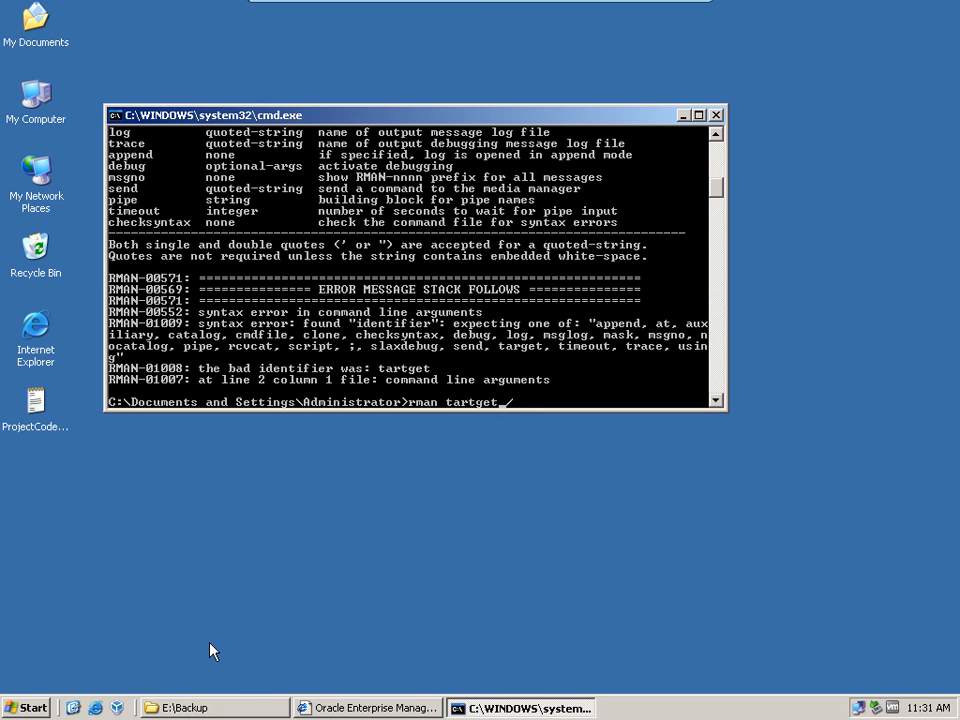
key(Left)
key(Left)
key(Left)
key(Left)
key(BackSpace)
key(Return)
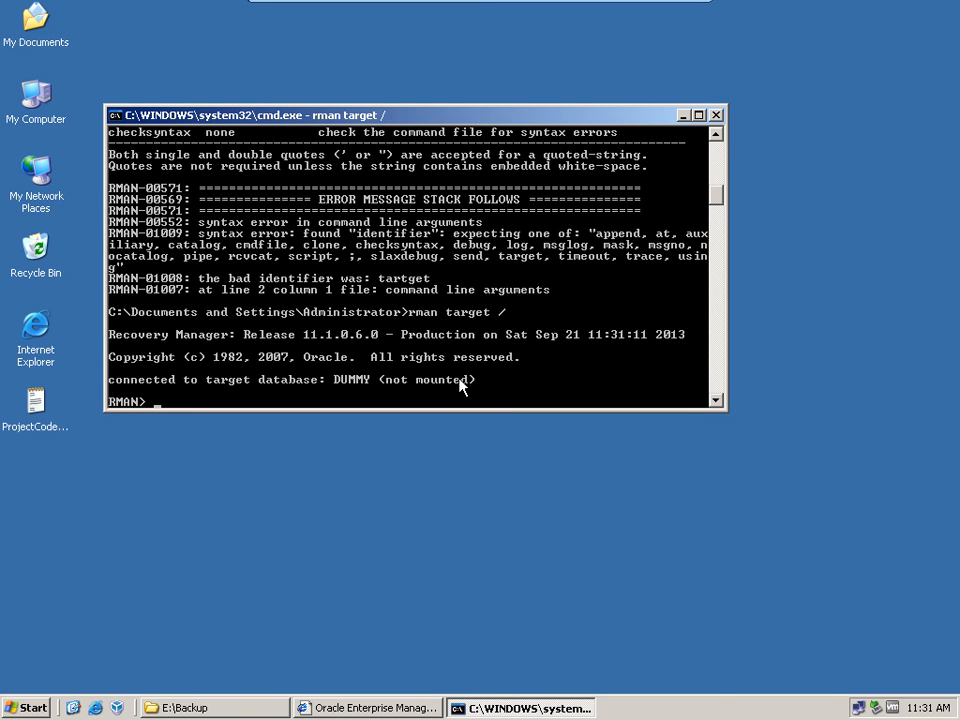
Step: Try to run a full backup in RMAN with the command backup database;
text(backup b)
key(BackSpace)
text(database;)
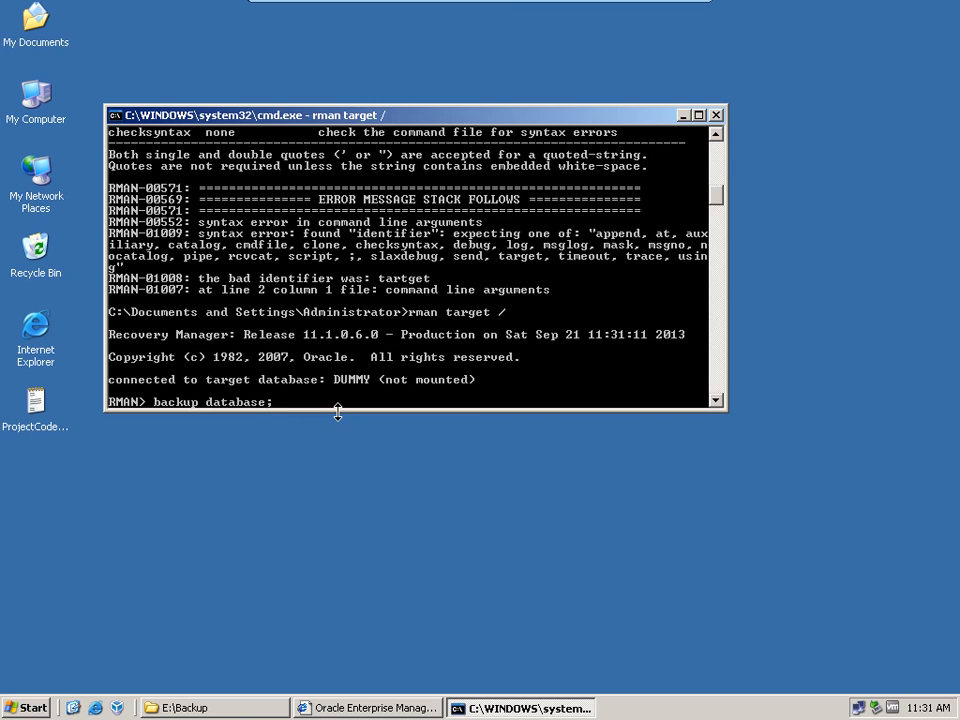
key(Return)
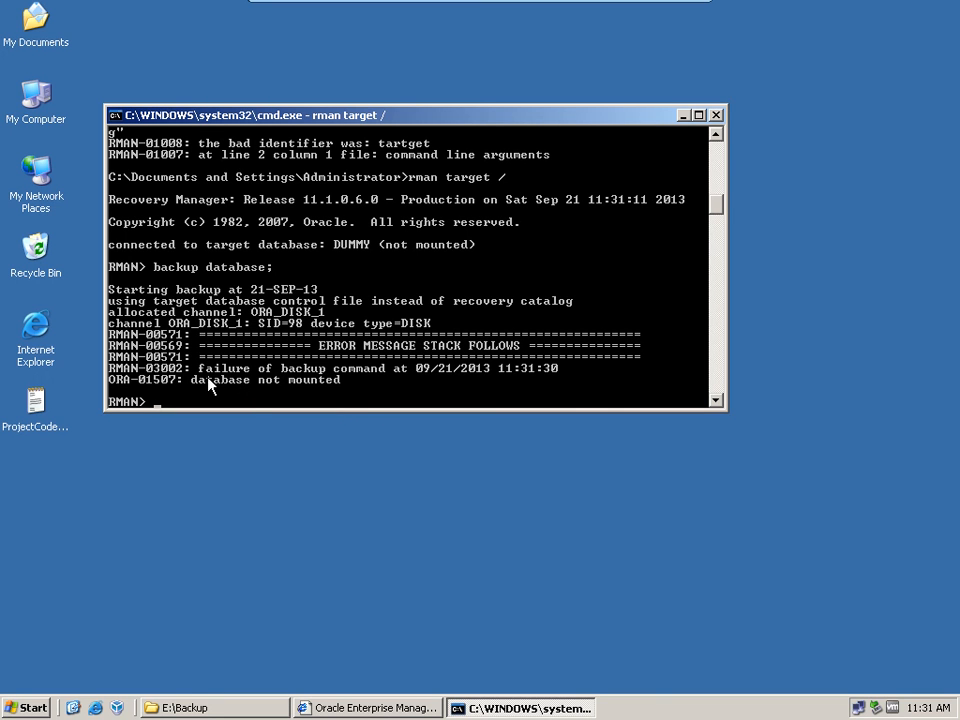
Step: Try to mount the target database from RMAN with the command startup mount;
text(startu)
text(p up)
key(BackSpace)
key(BackSpace)
key(BackSpace)
text(mount;)
key(Return)
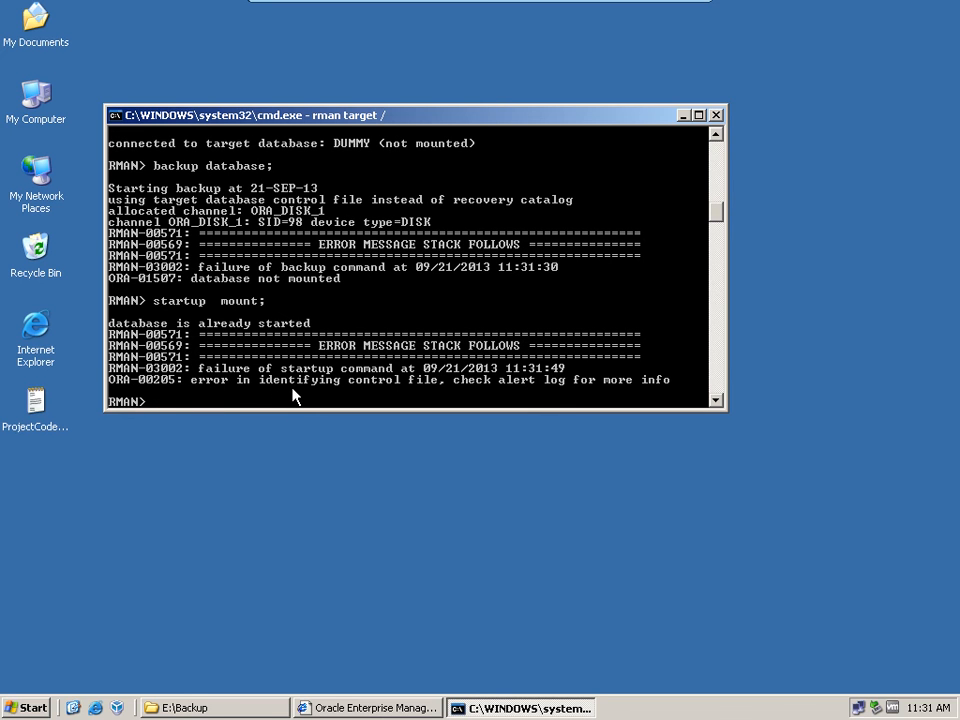
Step: Recall the backup database; command in RMAN and run it again
key(Up)
key(Up)
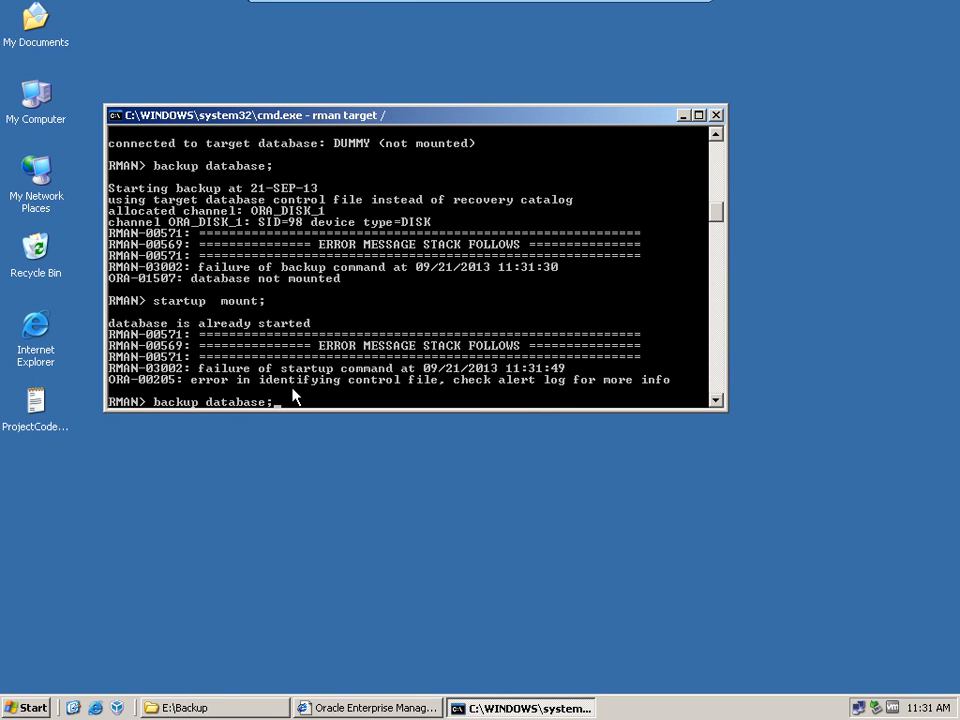
key(Return)
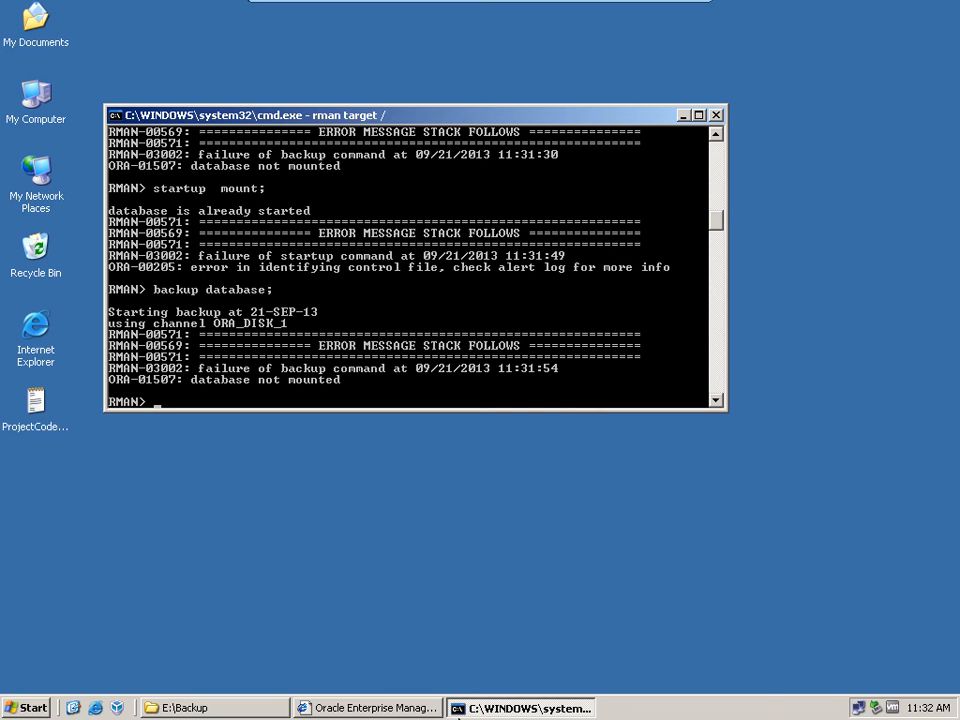
Step: Switch to Enterprise Manager, view the details of the encore database's state change and return to the instance page
click(412, 708)
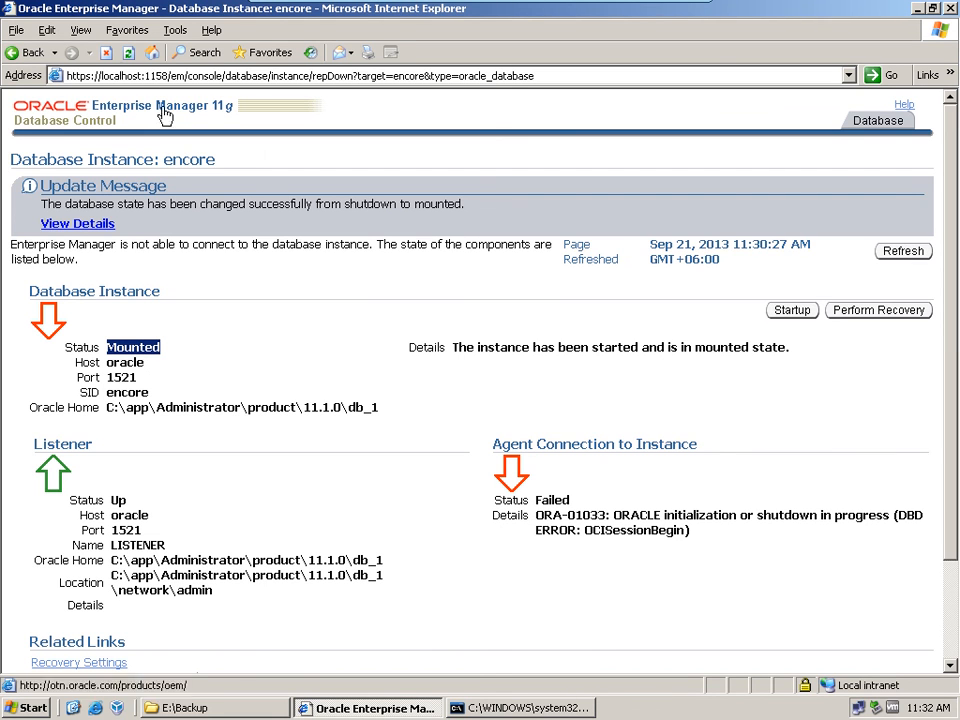
click(85, 225)
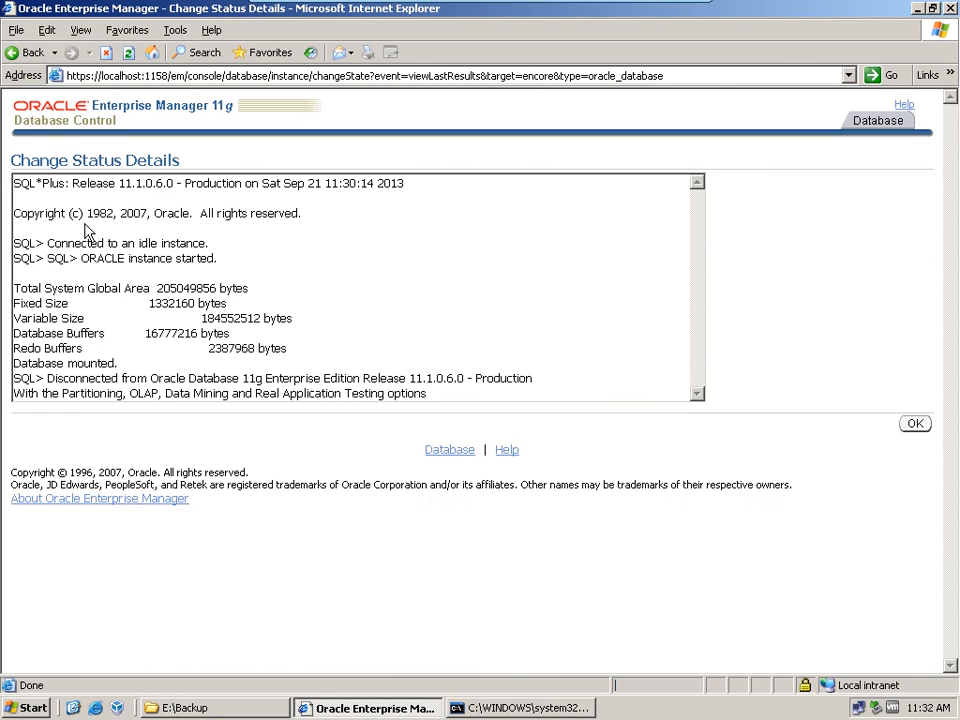
click(193, 116)
click(433, 402)
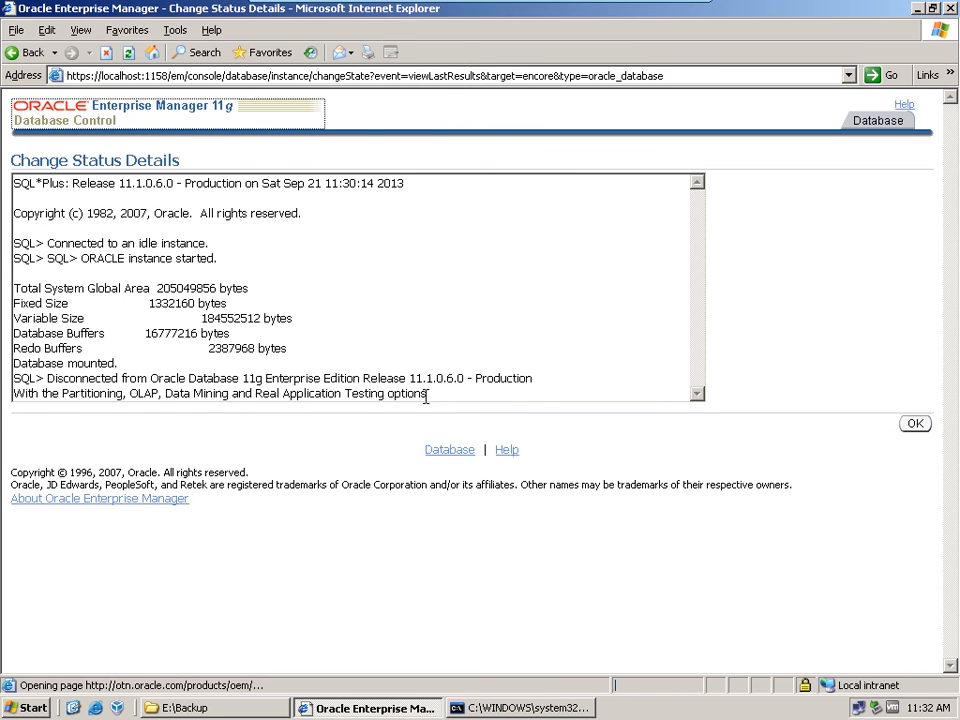
click(915, 426)
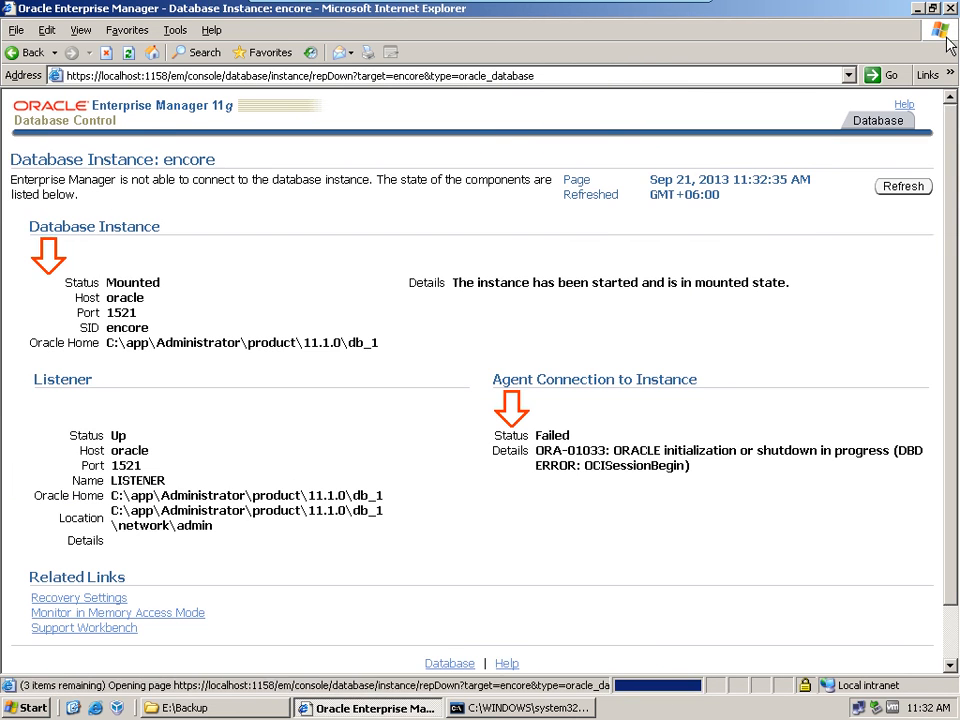
Step: Review the mount and RMAN backup instructions in the PDF exam guide, and return to the OracleServer virtual machine
key(ctrl+alt)
key(alt+Tab)
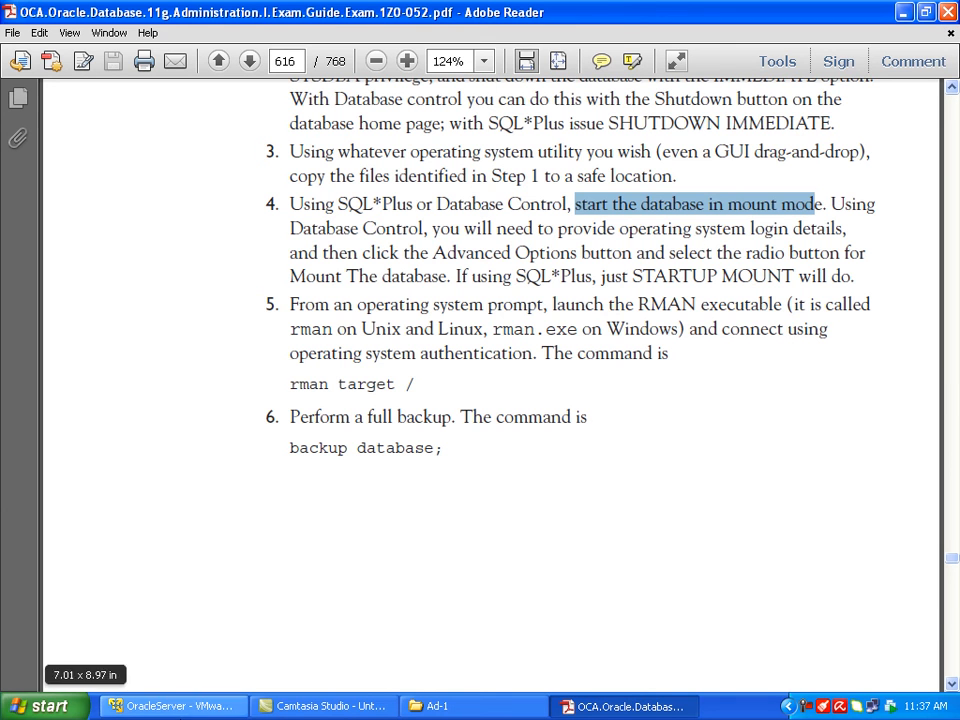
click(187, 707)
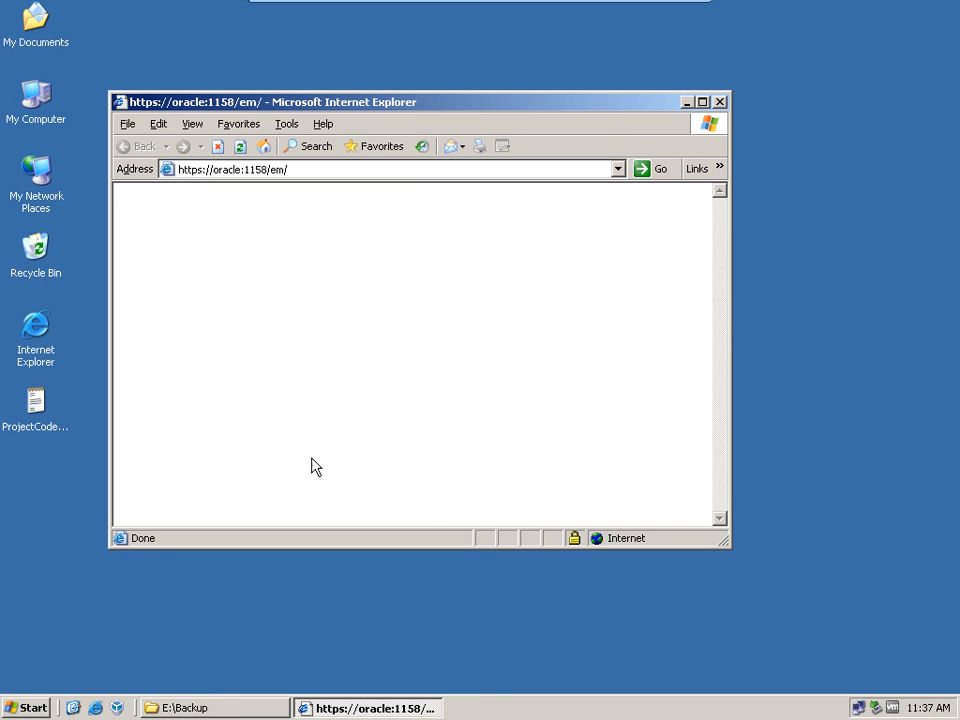
click(703, 102)
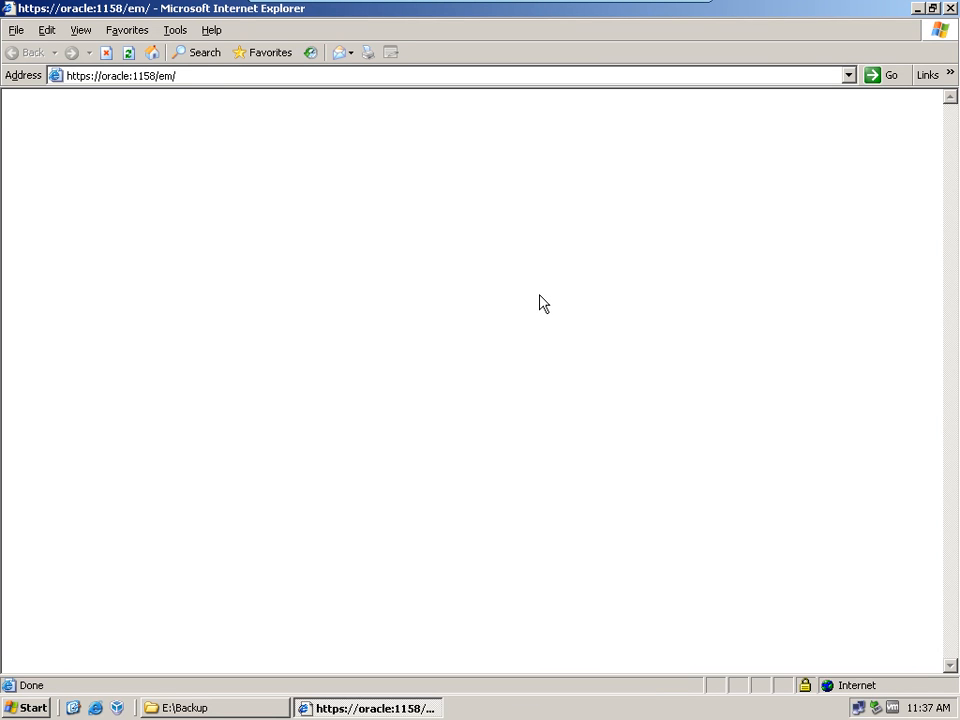
click(121, 73)
click(121, 73)
key(Delete)
key(Delete)
key(BackSpace)
key(BackSpace)
key(BackSpace)
key(BackSpace)
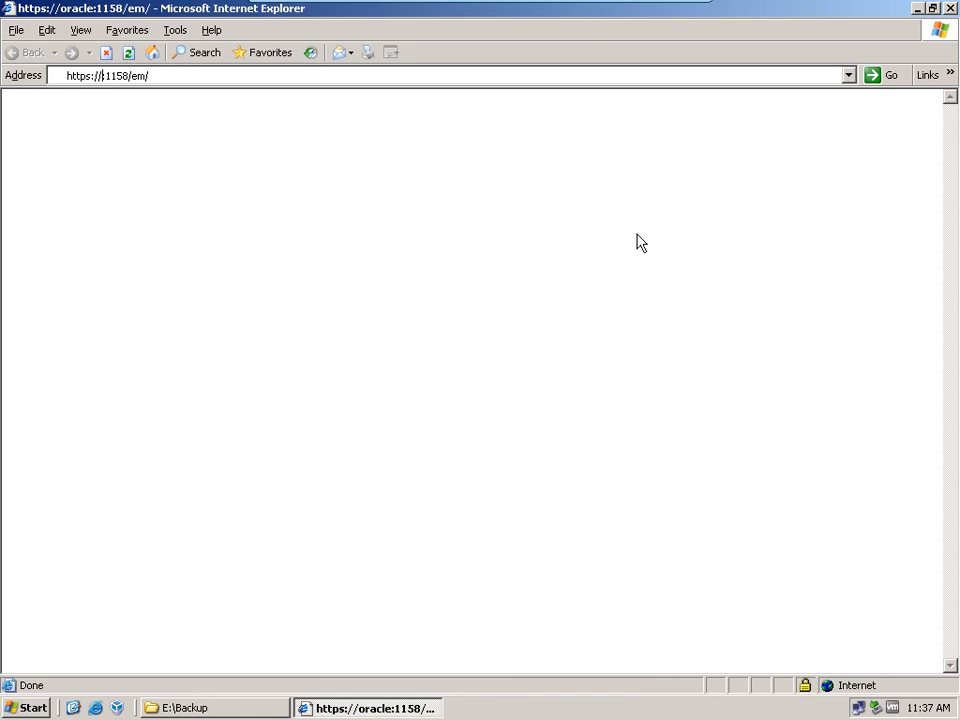
text(localhost)
key(Return)
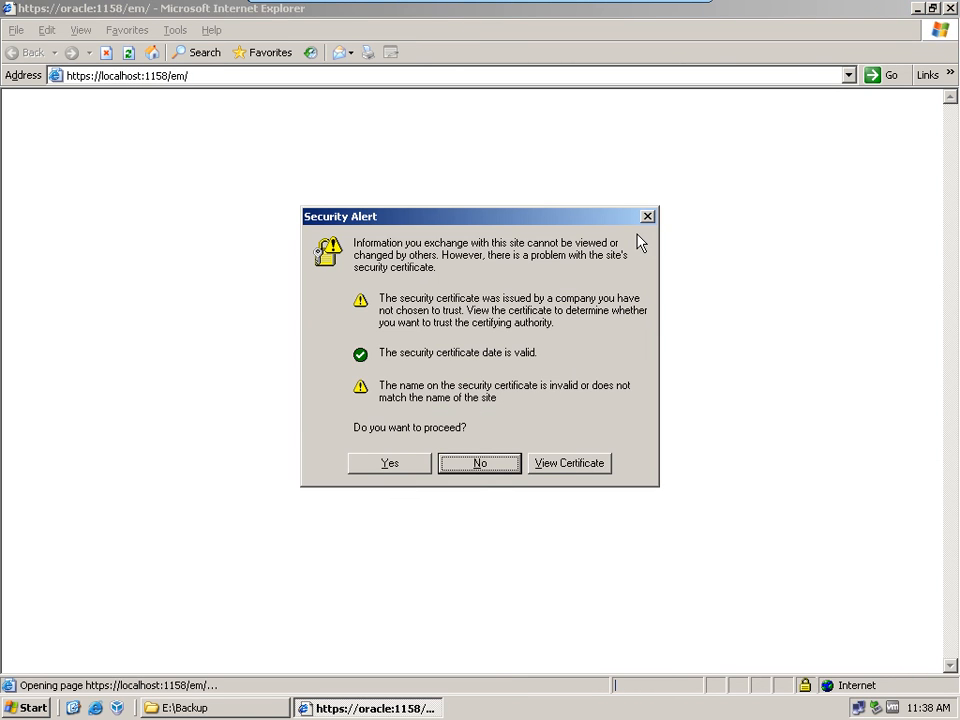
key(Return)
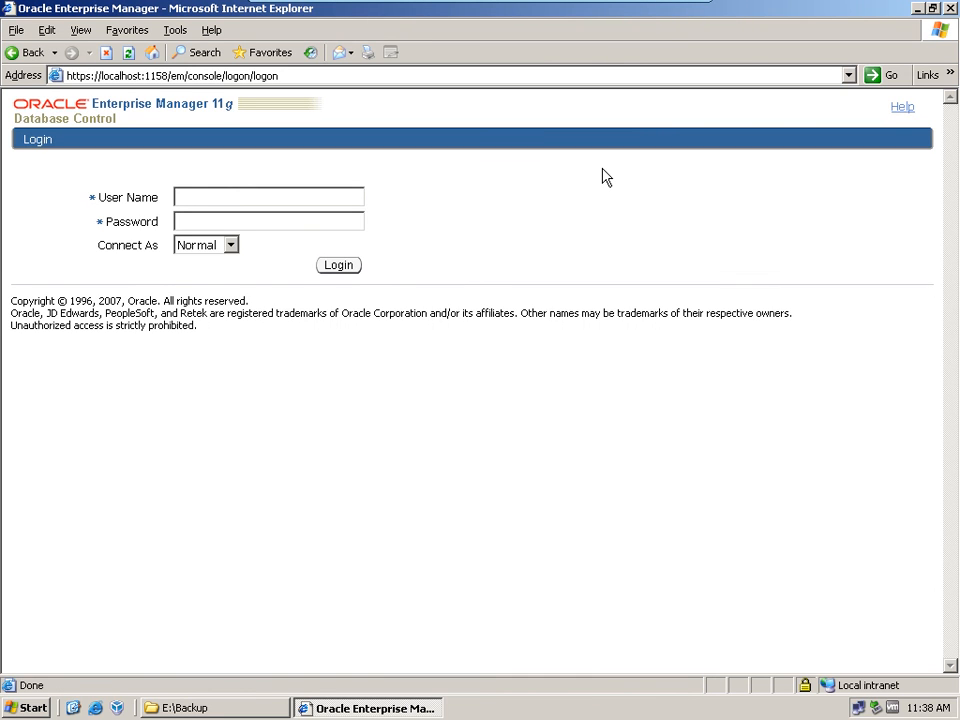
Step: Try to log in to Database Control as sys with the account password, connecting as SYSDBA
text(sys)
key(Tab)
text(oracle1234)
key(Tab)
key(Down)
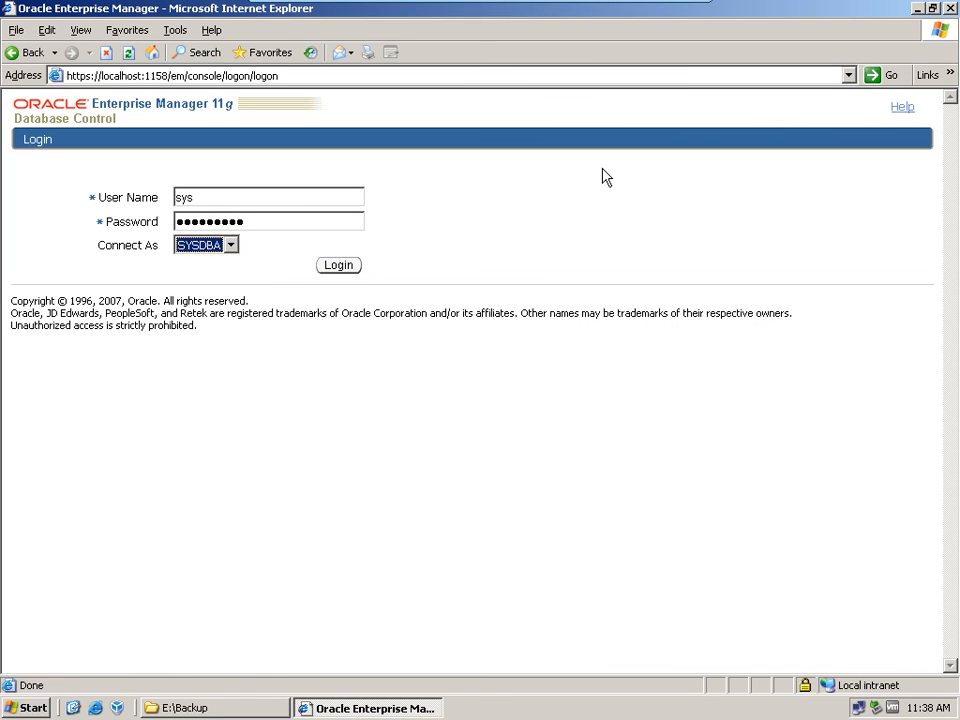
key(Return)
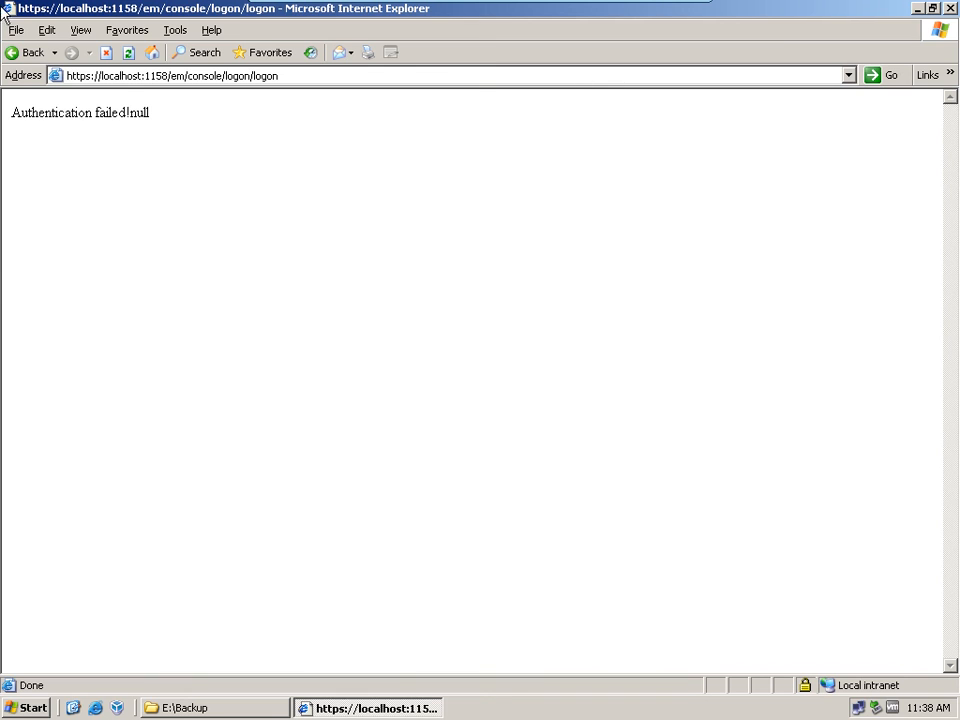
Step: Go back to the login page, re-enter sys and the account password, and retry the SYSDBA login before releasing the virtual machine's input
click(10, 56)
text(s)
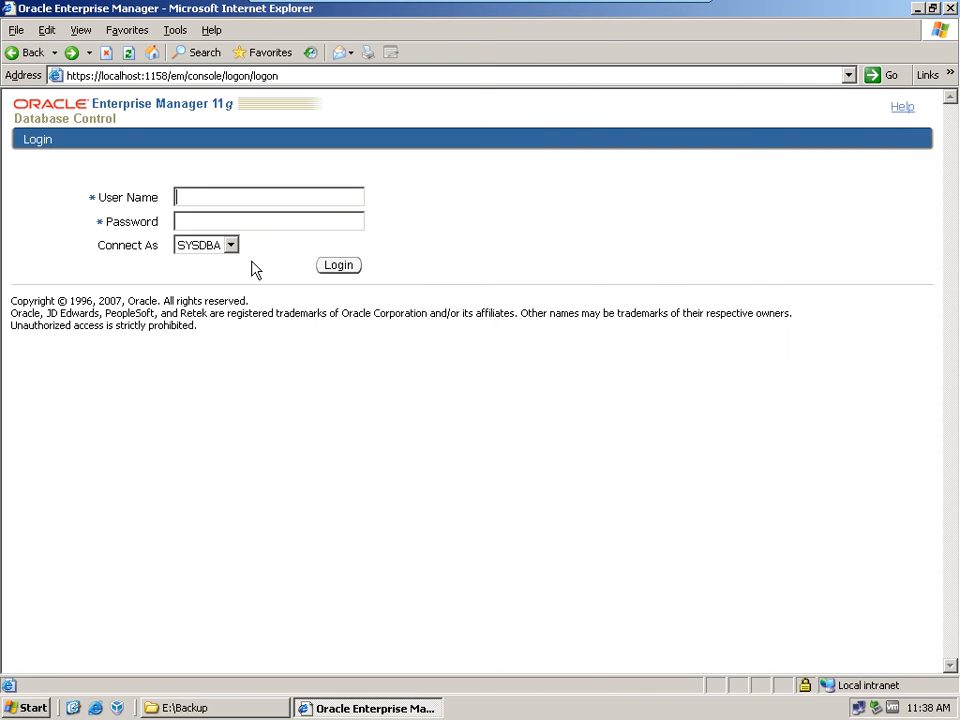
text(ys)
key(Tab)
text(or●●●●●●●●)
key(Tab)
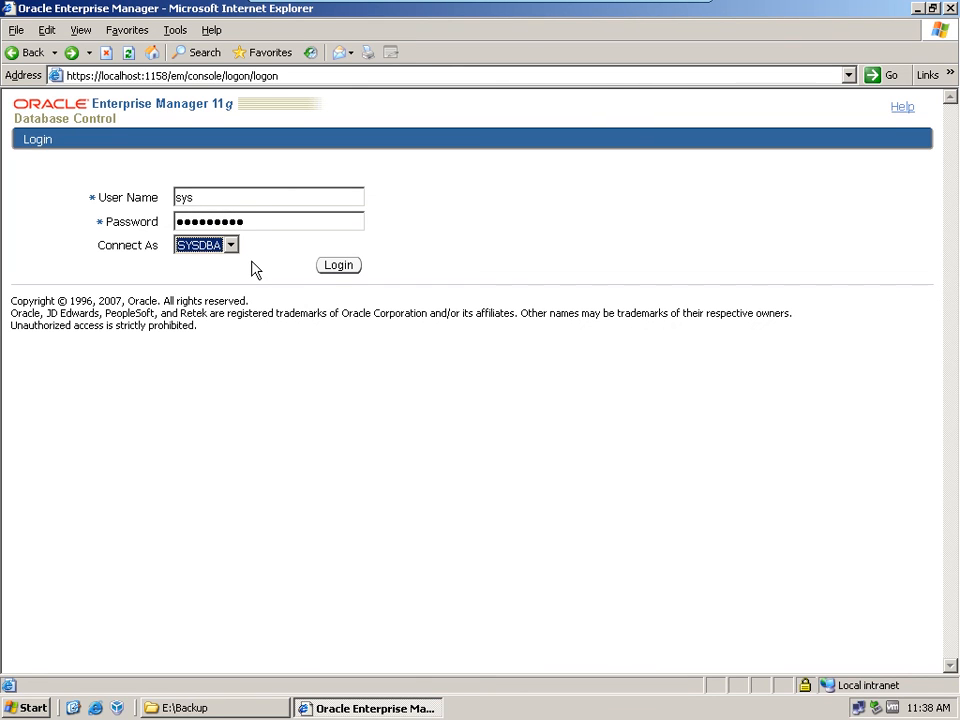
click(337, 266)
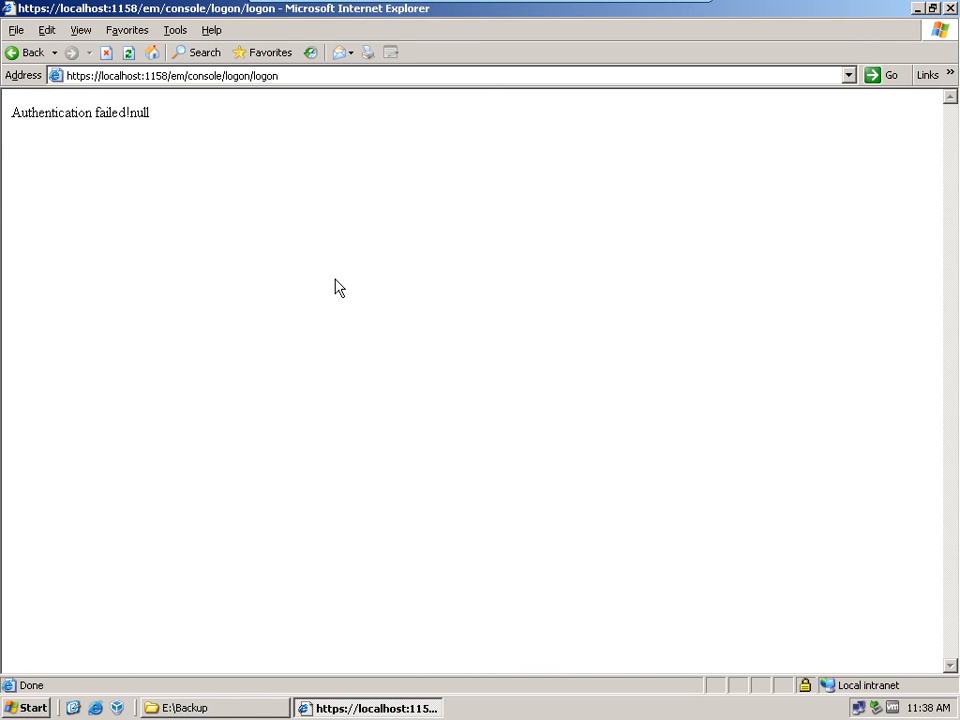
key(ctrl+alt)
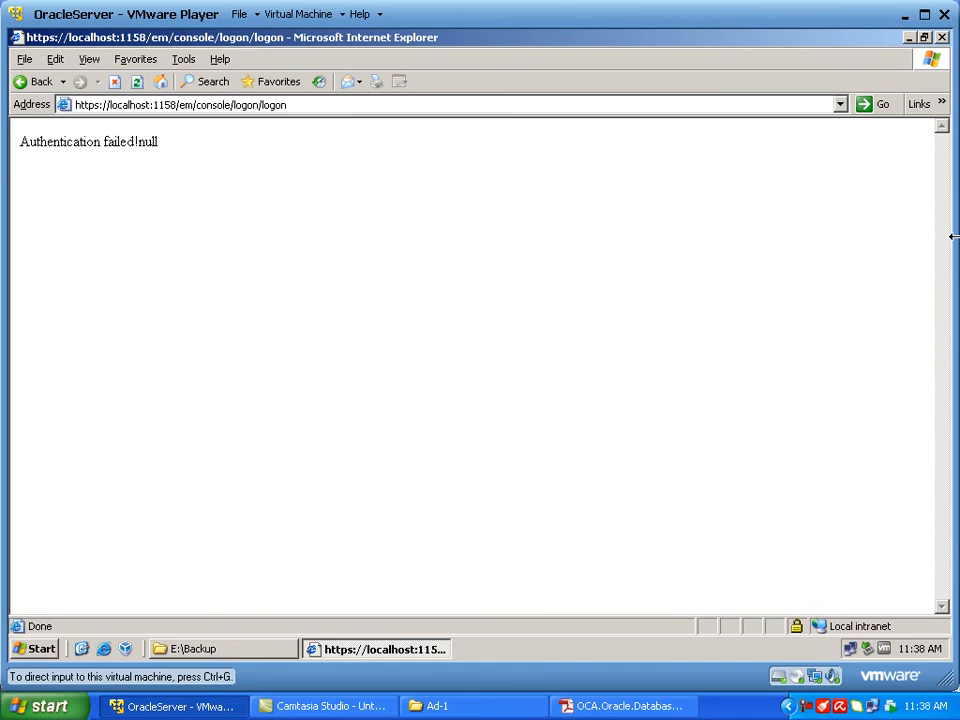